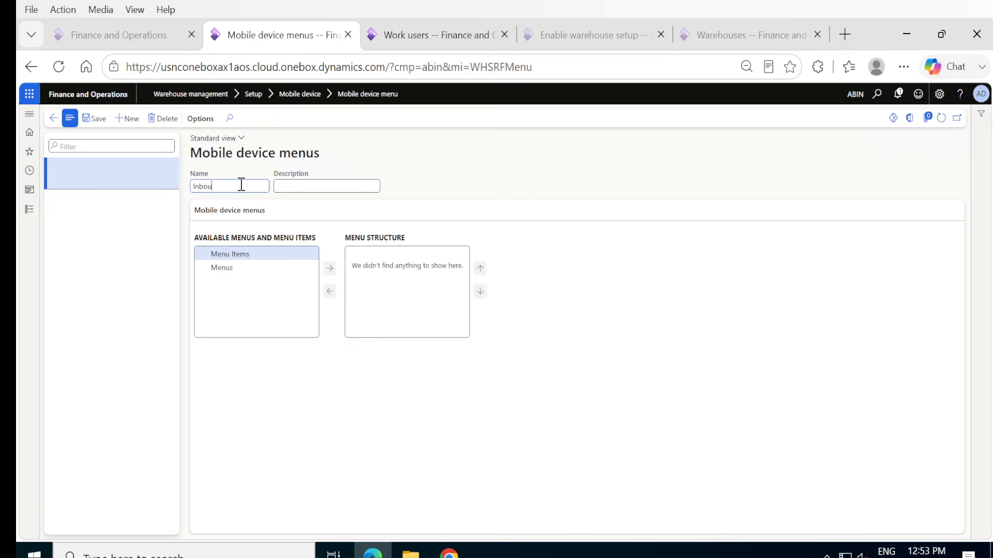
Set the new mobile device menu's name and description to Inbound and save the menu.
key("Tab")
type("Inbound")
left_click(228, 268)
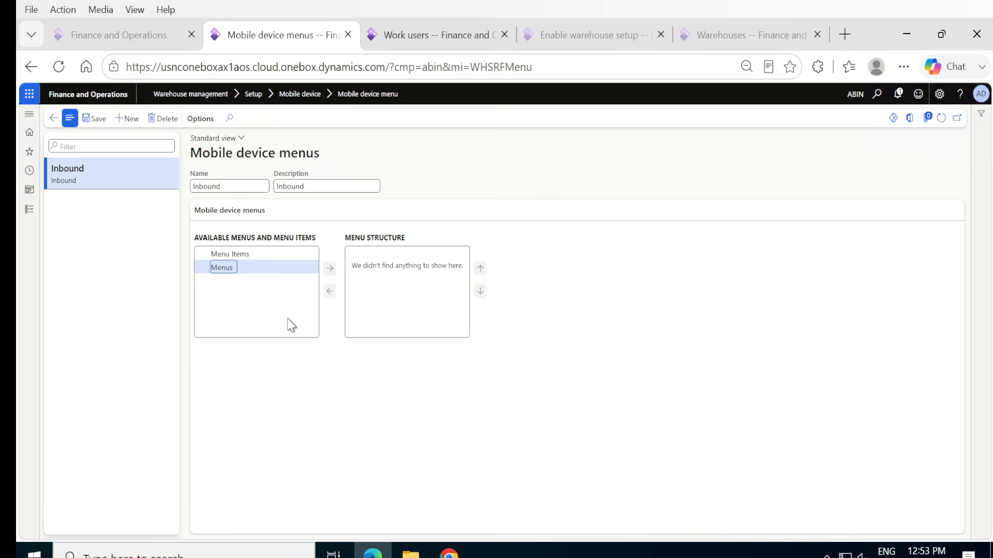
left_click(95, 123)
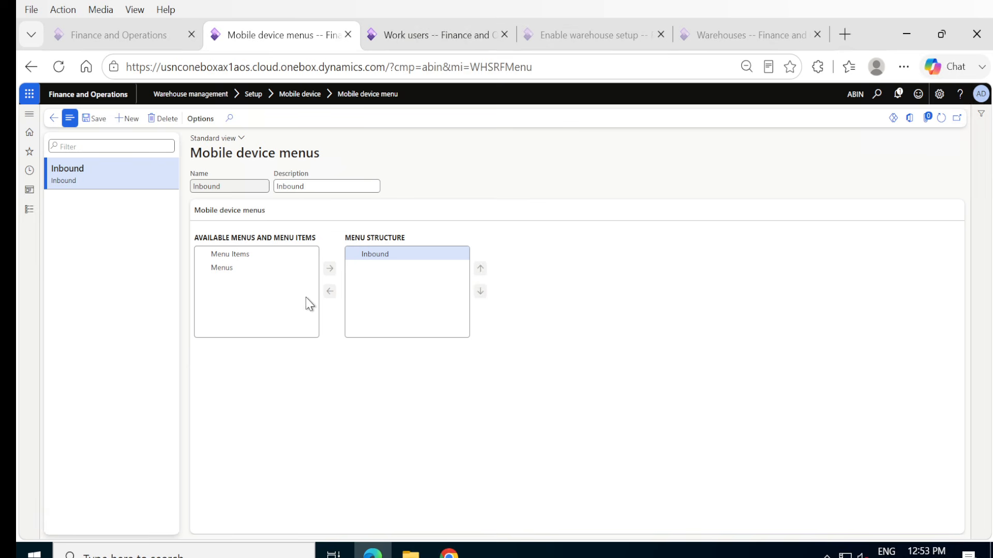
left_click(94, 120)
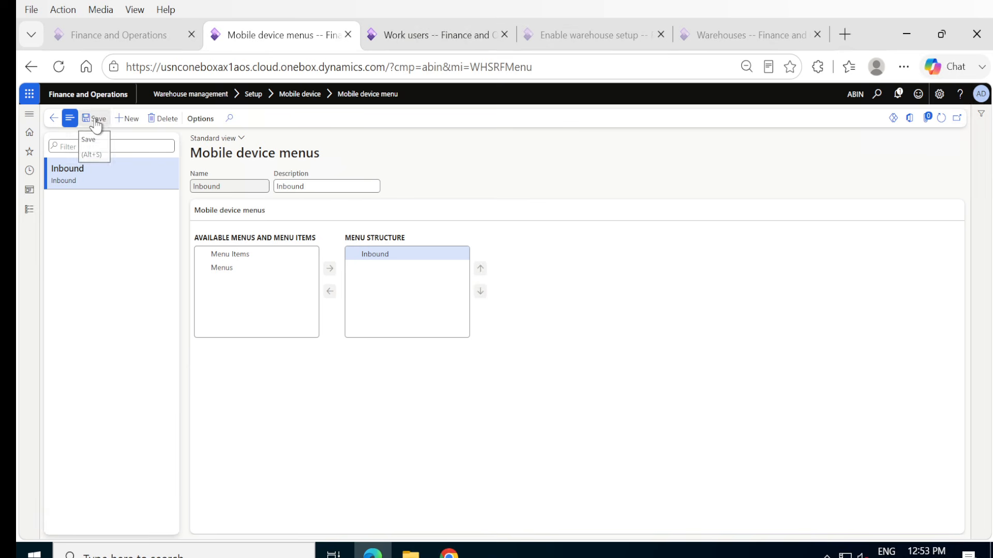
Create a mobile device menu item named "PO Recieve" with the title "PO Receive".
left_click(34, 209)
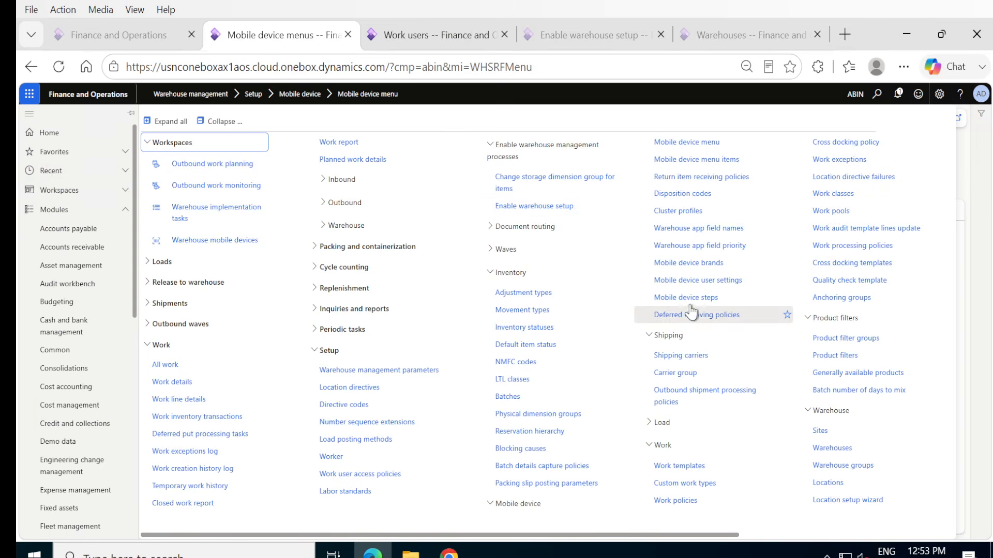
left_click(661, 162)
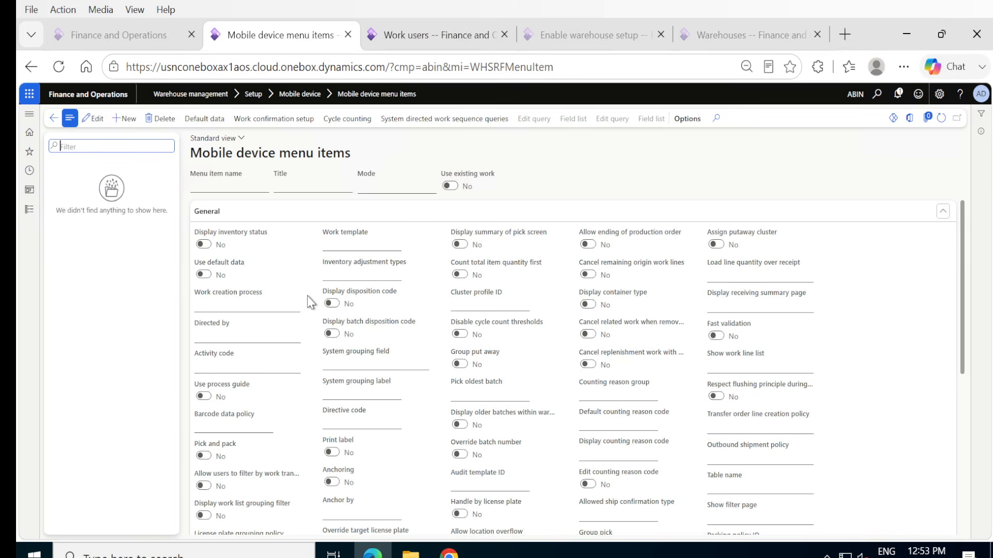
left_click(118, 120)
left_click(230, 184)
type("R")
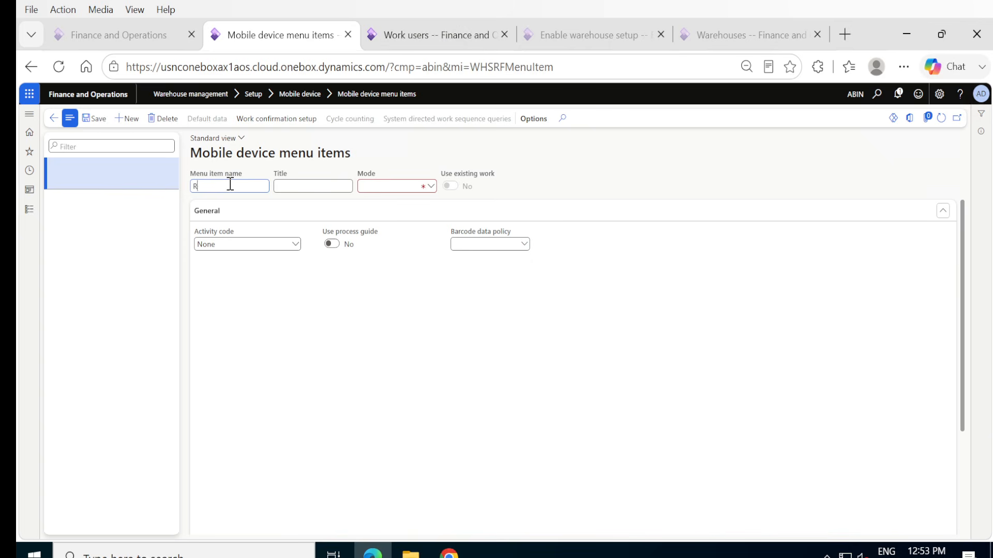
type("ecieve")
type("PO")
key("Tab")
type("PO Receive")
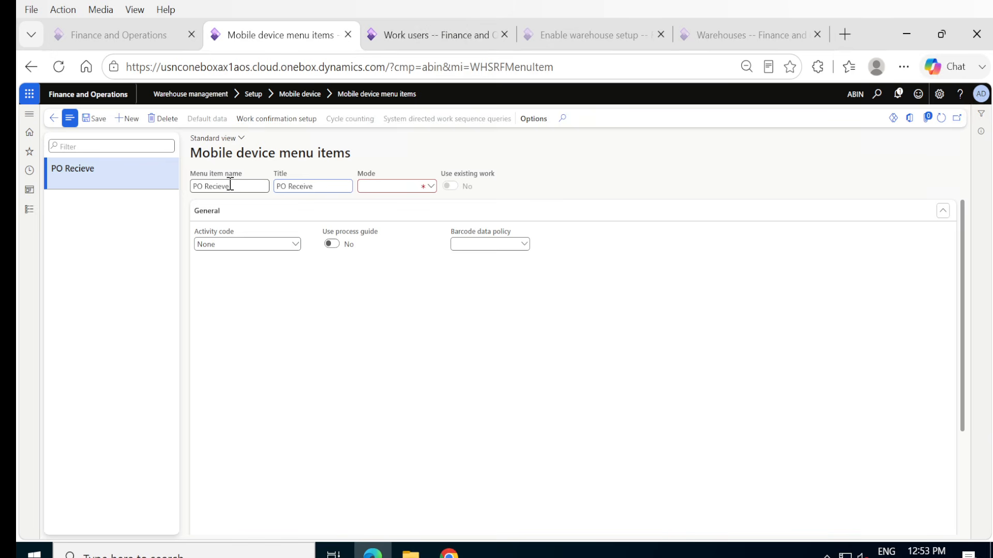
Set the PO Recieve menu item's mode to Work with Use existing work set to No.
left_click(430, 187)
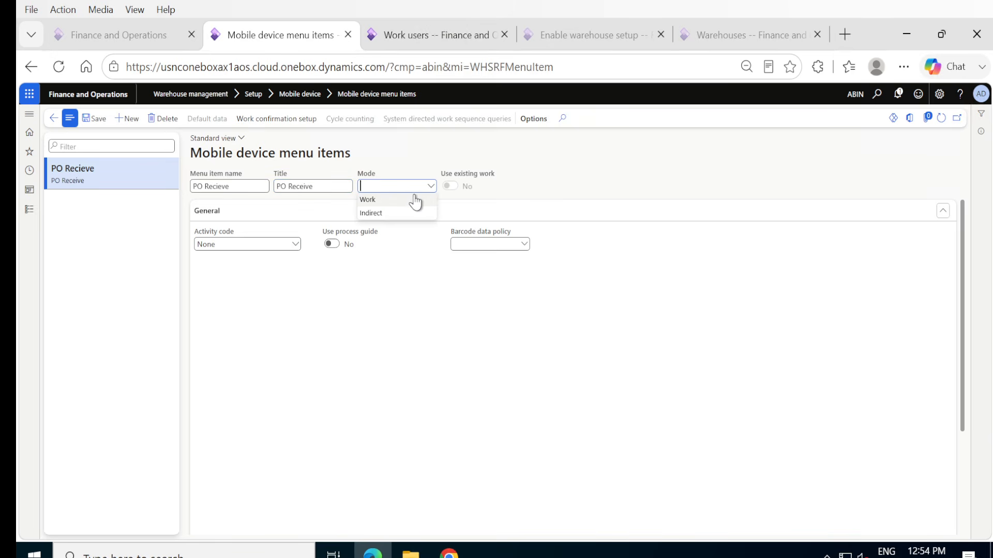
left_click(415, 200)
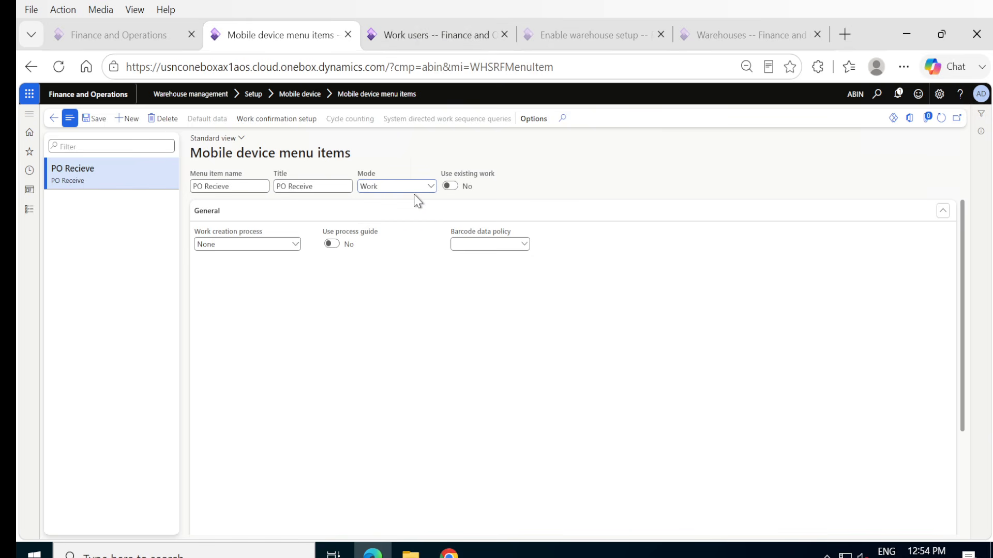
left_click(451, 187)
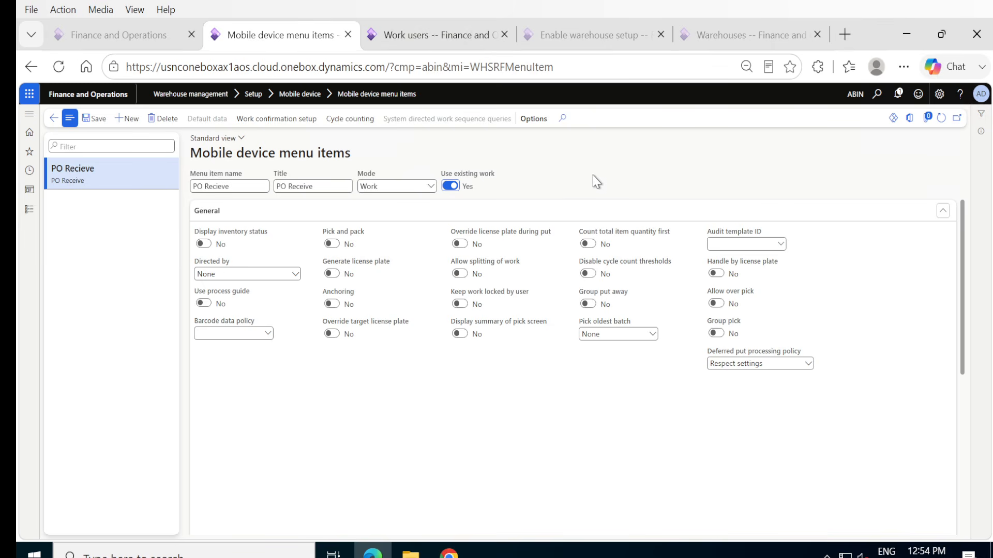
left_click(448, 187)
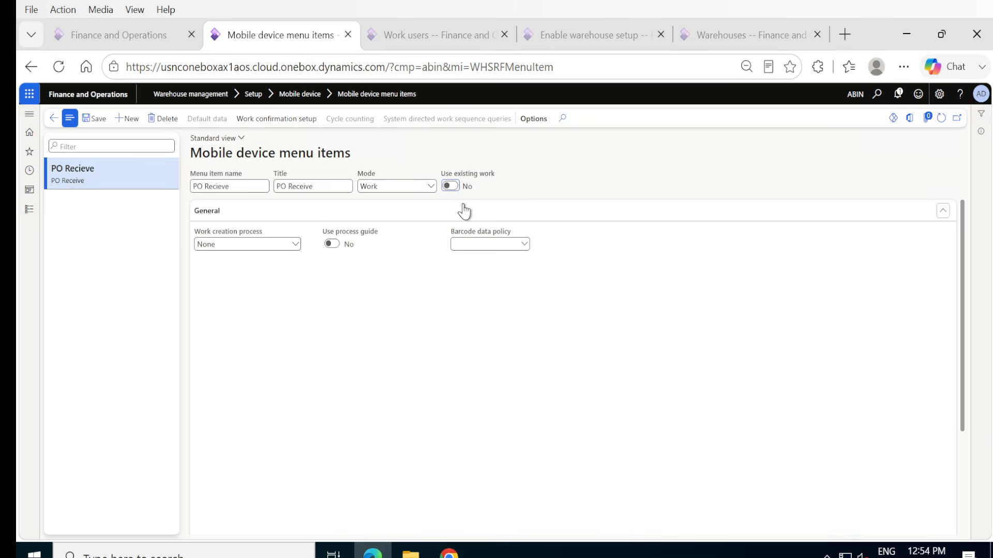
Set the PO Recieve item's work creation process to Purchase order item receiving and put away.
left_click(296, 245)
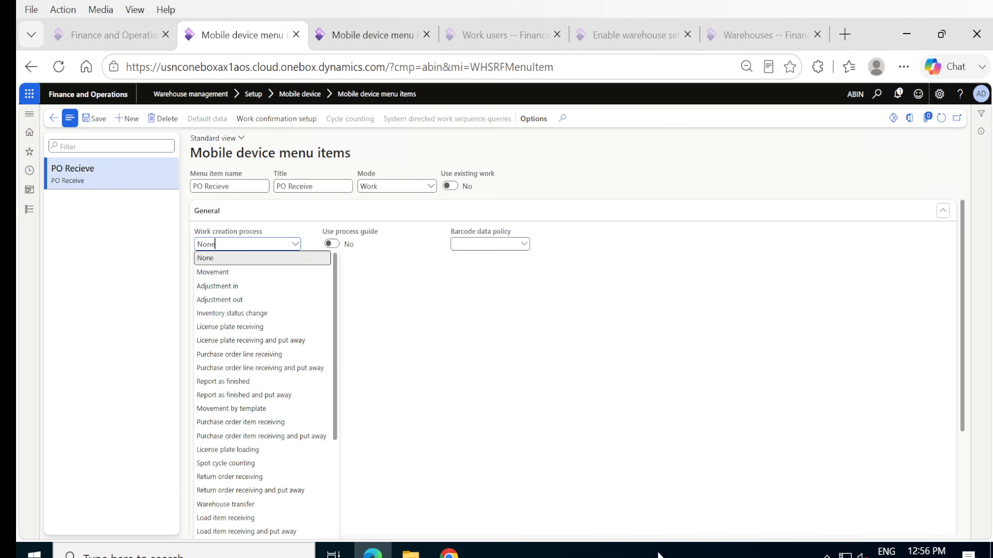
left_click(302, 368)
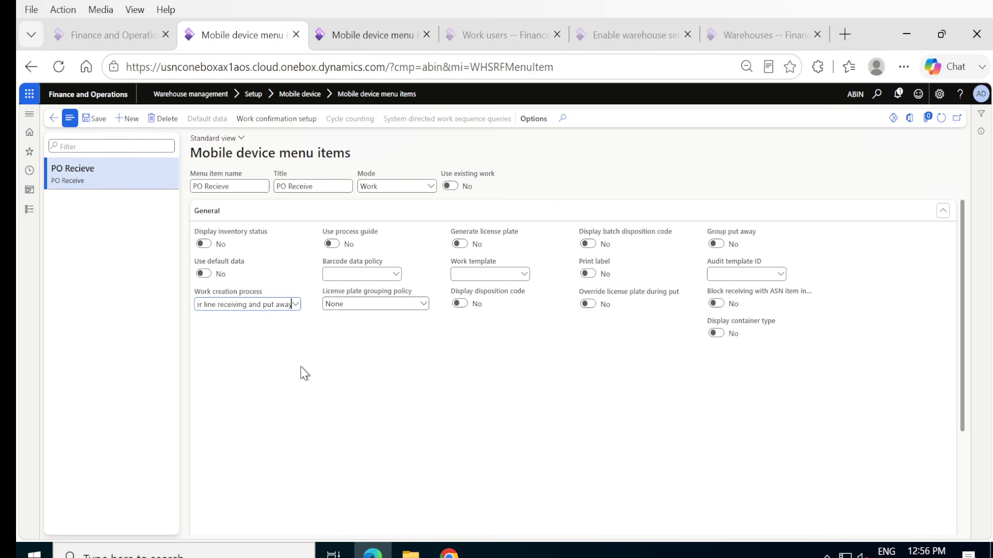
left_click(295, 305)
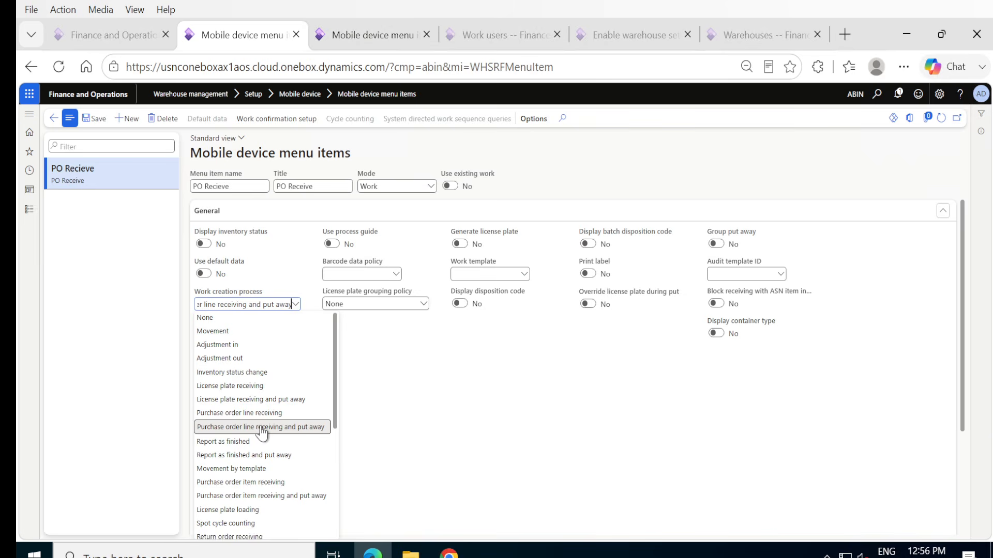
left_click(259, 499)
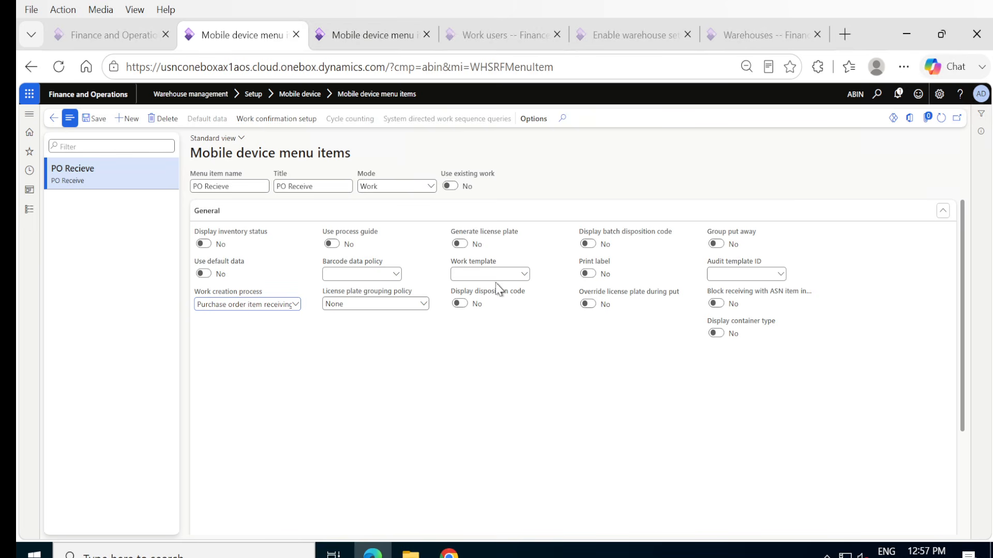
Enable Generate license plate for the PO Recieve menu item and save it.
left_click(460, 244)
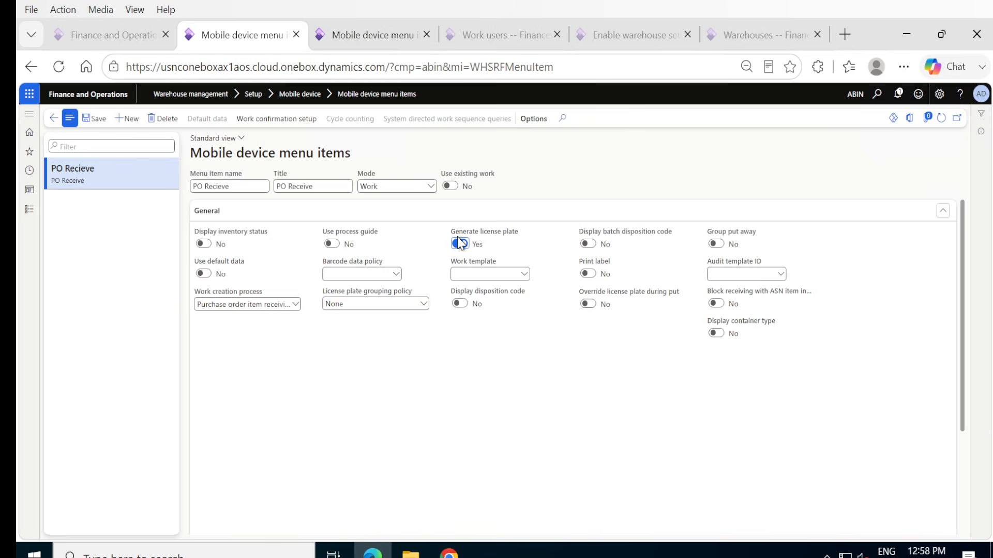
mouse_move(523, 239)
left_click(99, 125)
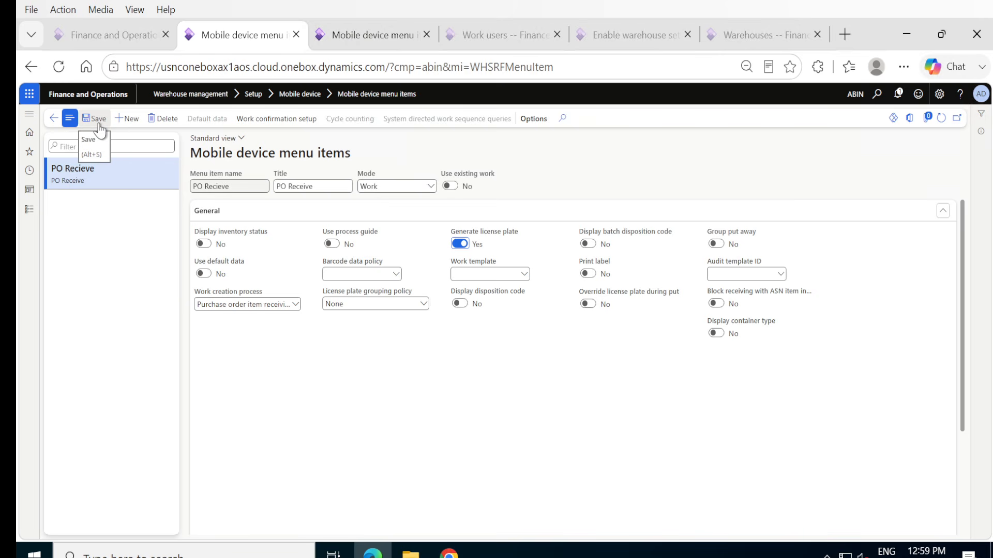
left_click(99, 124)
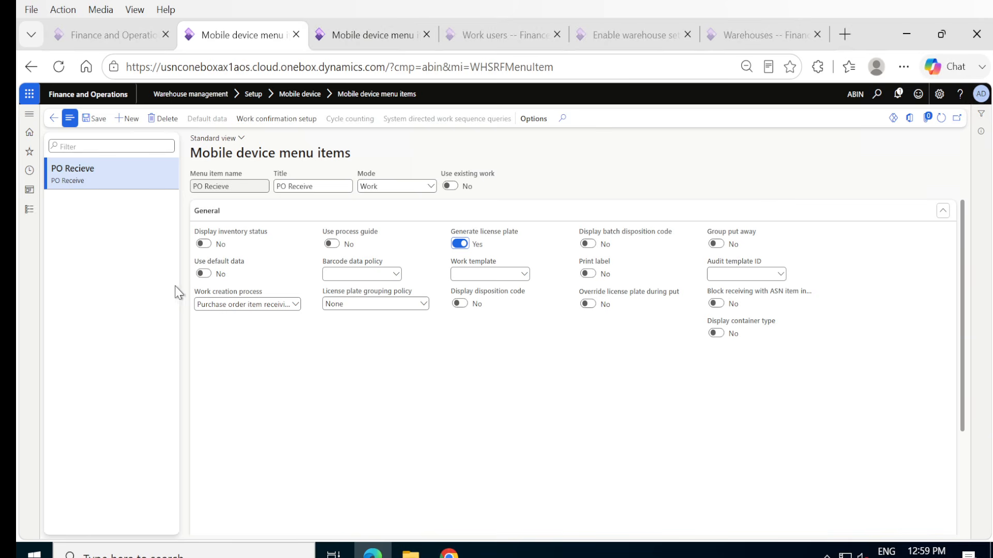
Create another menu item with the name and title "PO Put away" and the mode Work.
left_click(119, 120)
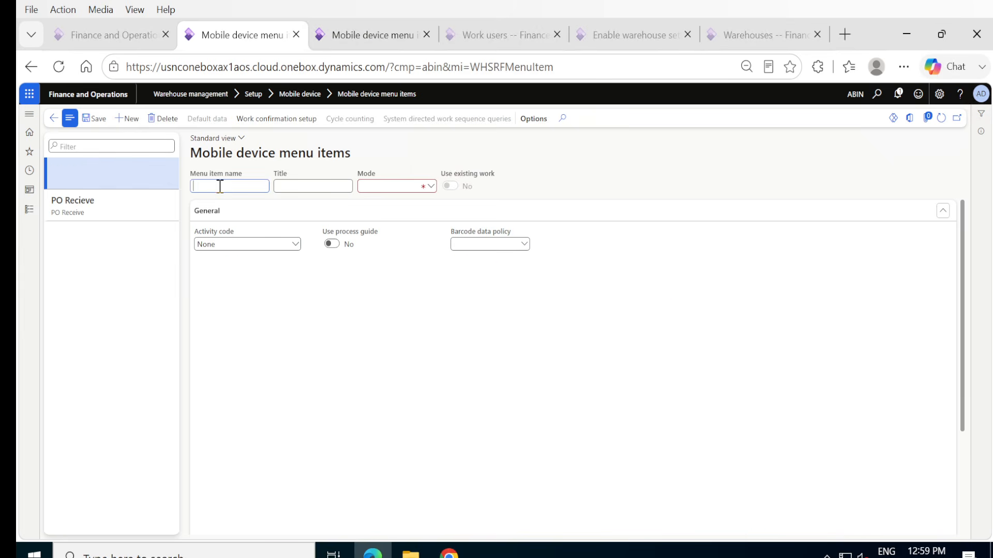
type("PO Put away")
key("Tab")
type("PO Put")
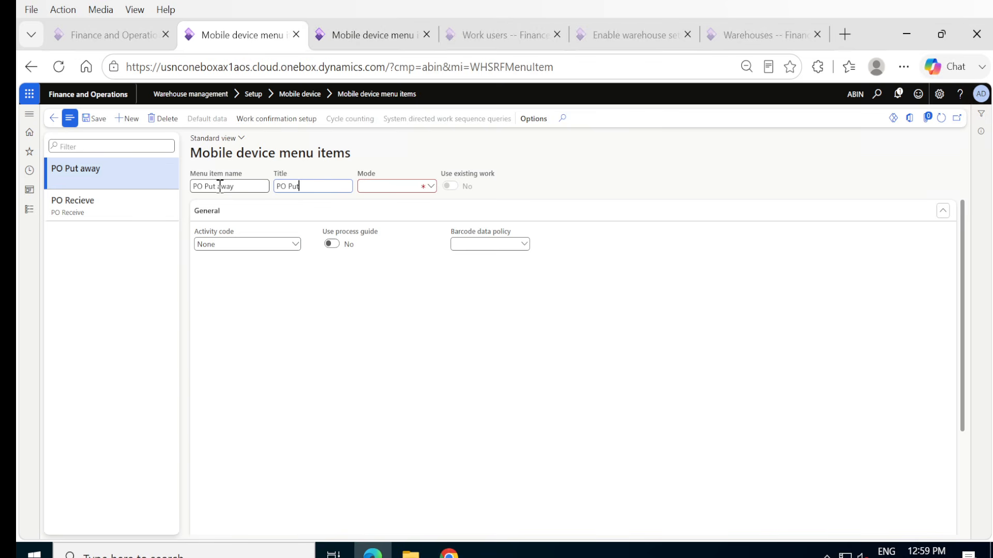
type(" away")
left_click(430, 190)
left_click(401, 199)
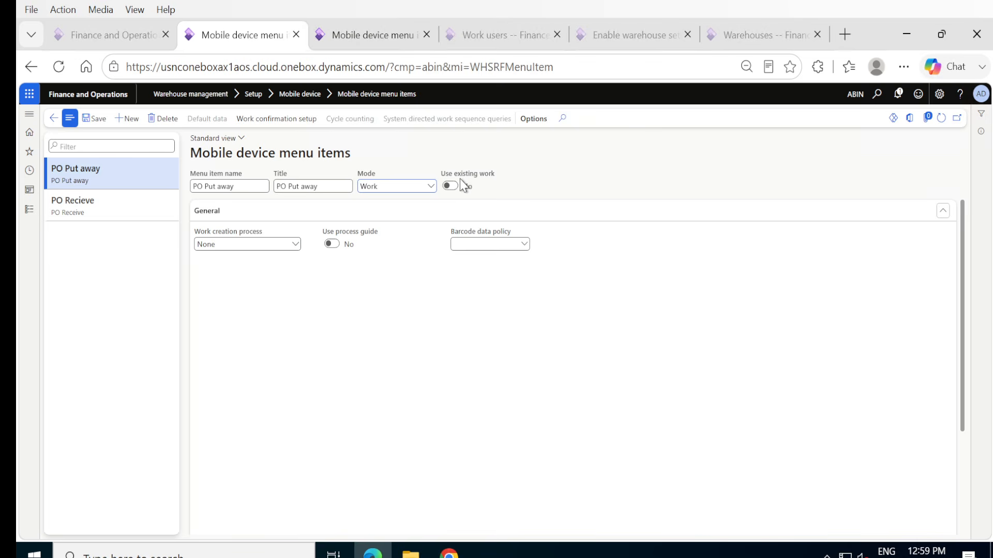
Enable Use existing work for PO Put away, set Directed by to User directed, and save.
mouse_move(501, 178)
left_click(452, 189)
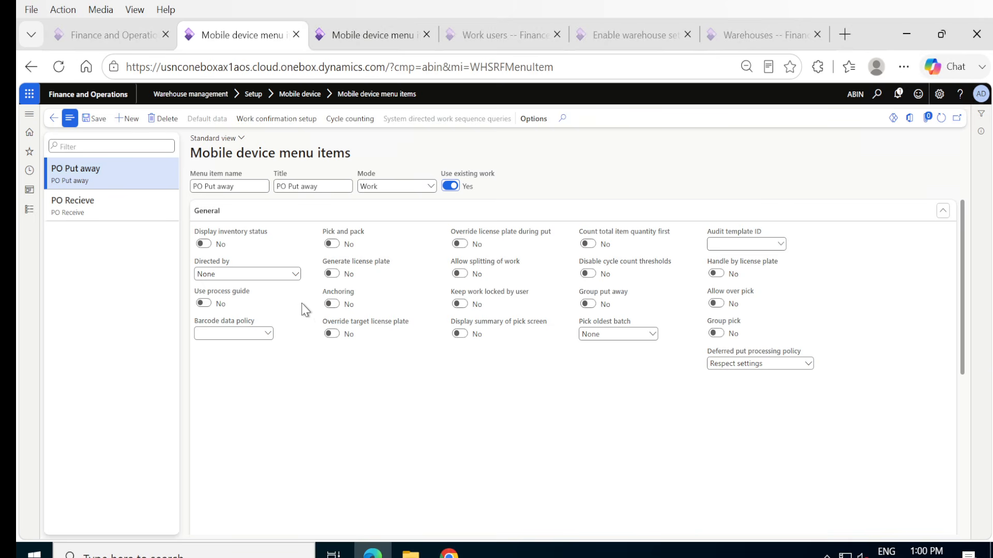
left_click(296, 276)
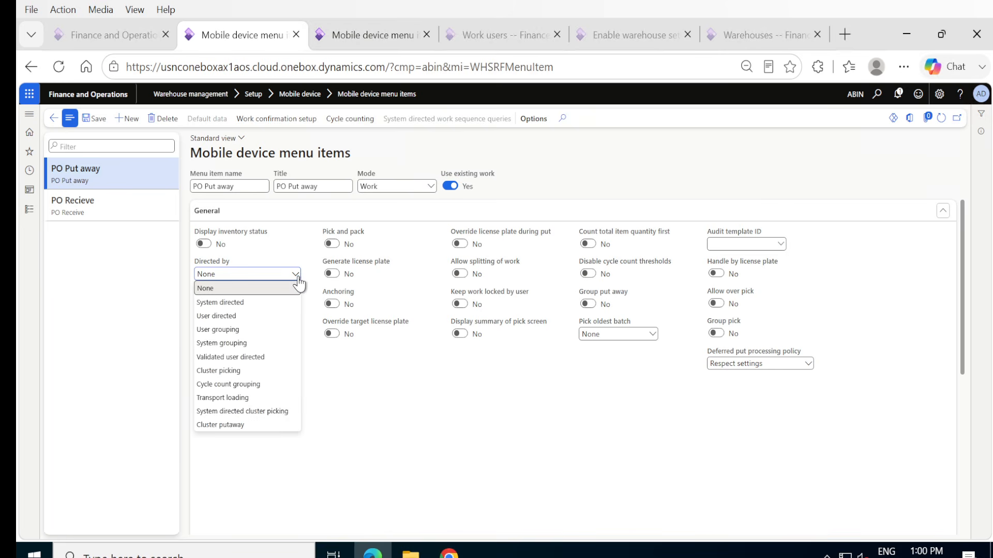
left_click(273, 315)
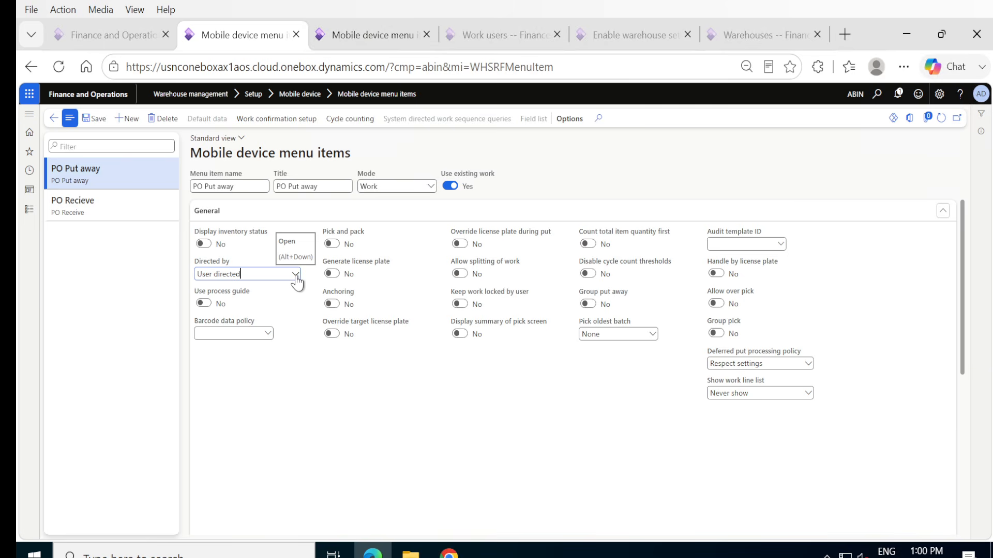
left_click(98, 118)
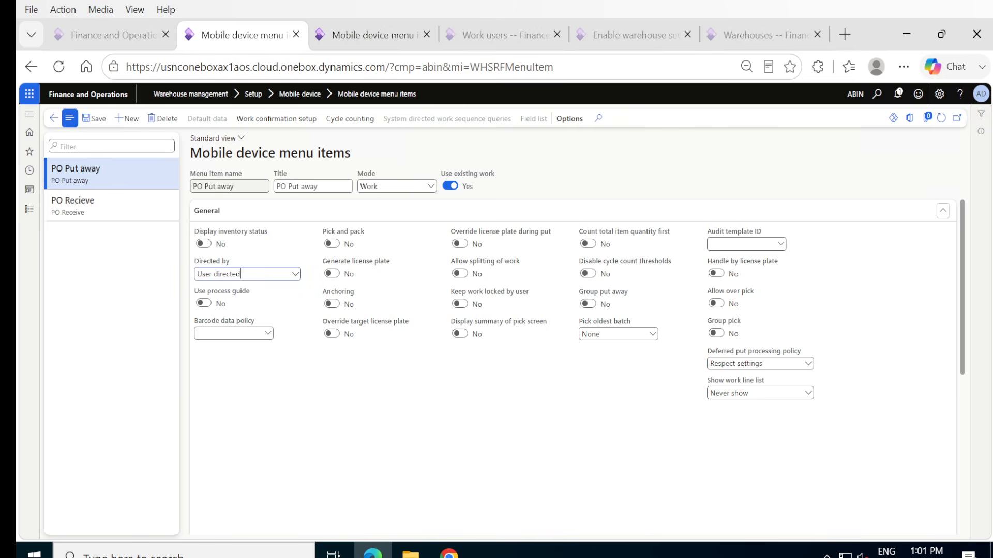
Check the ABI company's PO Put-away item for reference, enable Override license plate during put on PO Put away, and save.
key("ctrl+Tab")
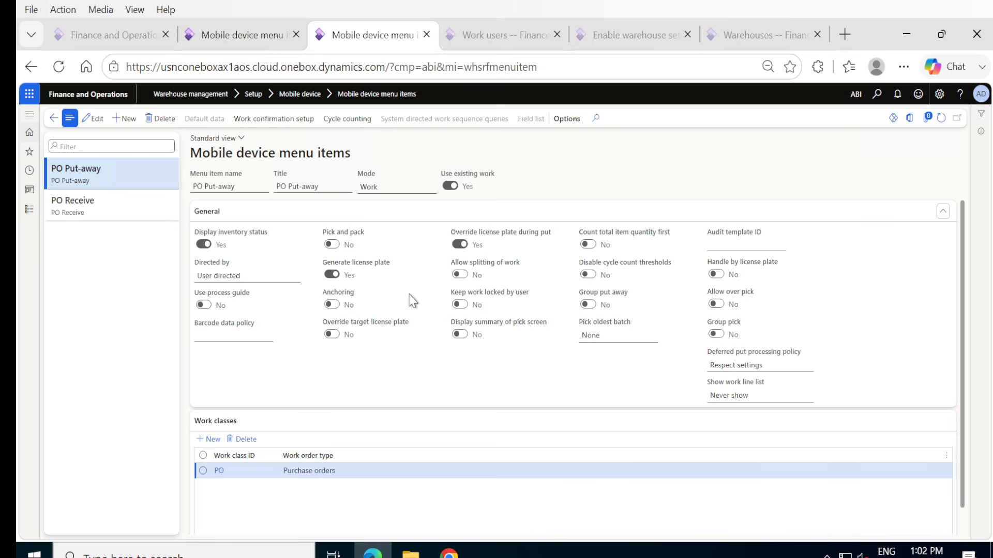
left_click(241, 47)
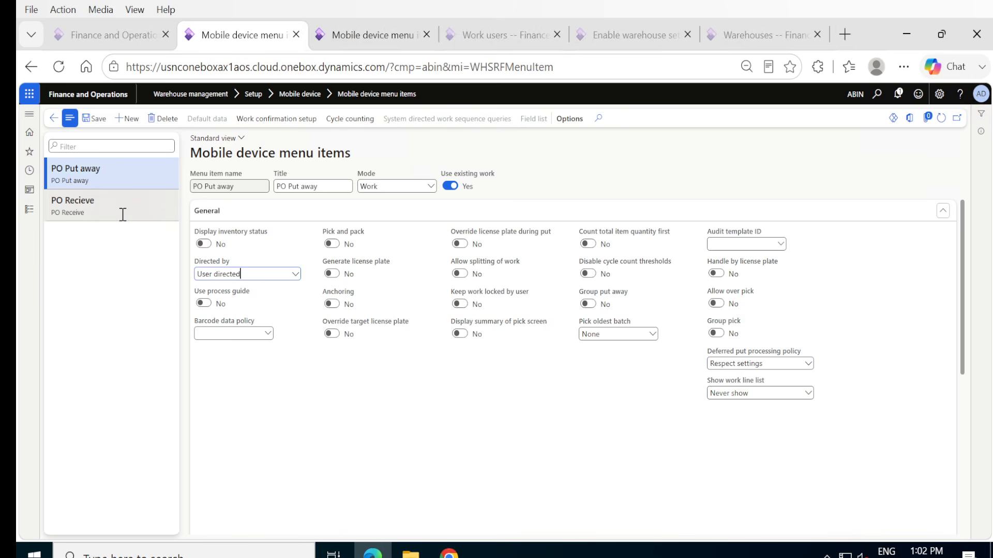
left_click(466, 248)
left_click(466, 249)
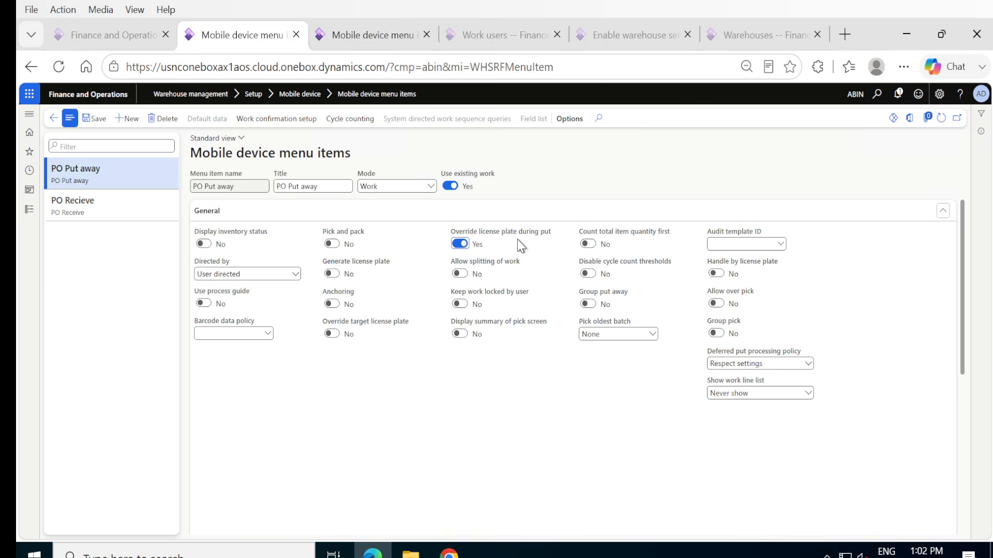
mouse_move(529, 240)
left_click(95, 120)
left_click(102, 122)
Add a work class line to the PO Put away item and open the Work classes page from its work class ID.
scroll(960, 510, "down", 5)
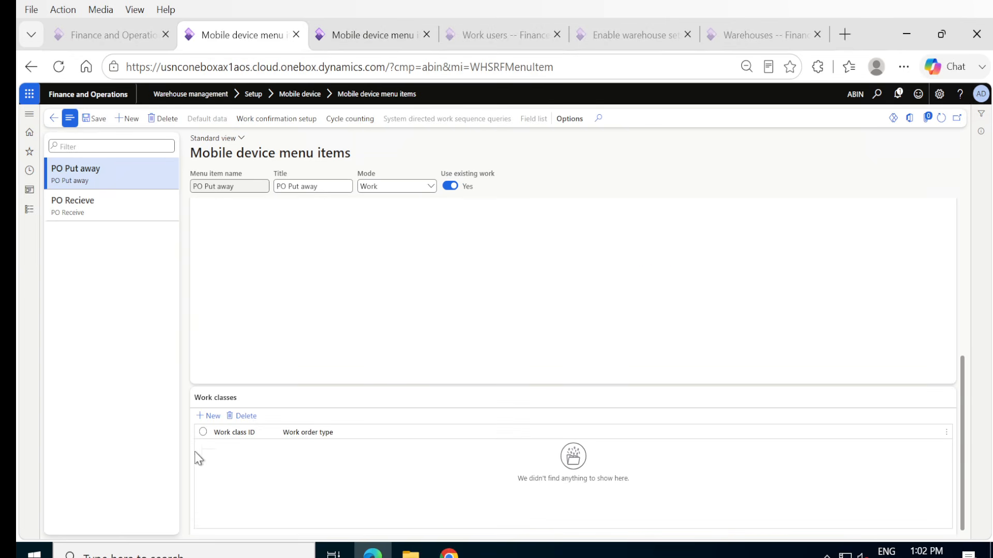
left_click(201, 417)
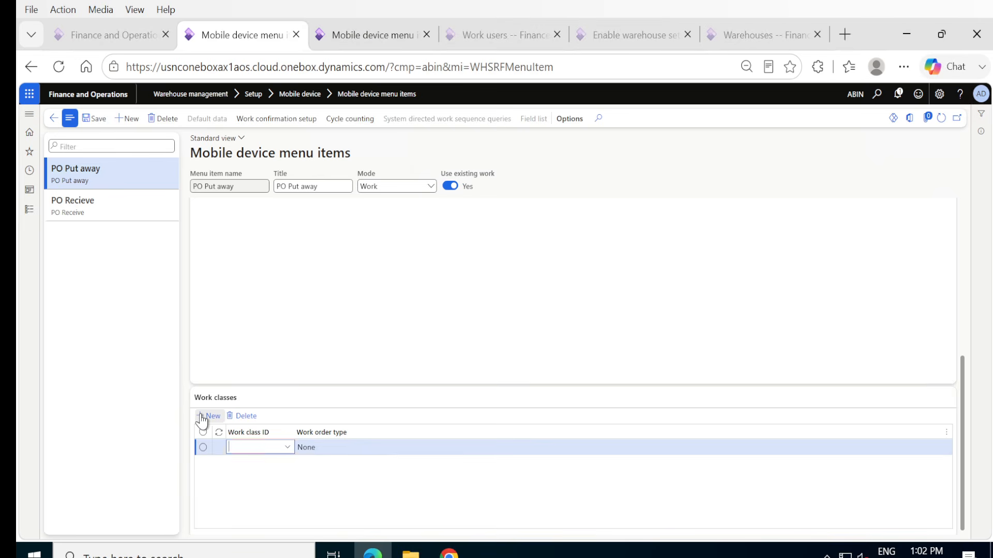
left_click(288, 448)
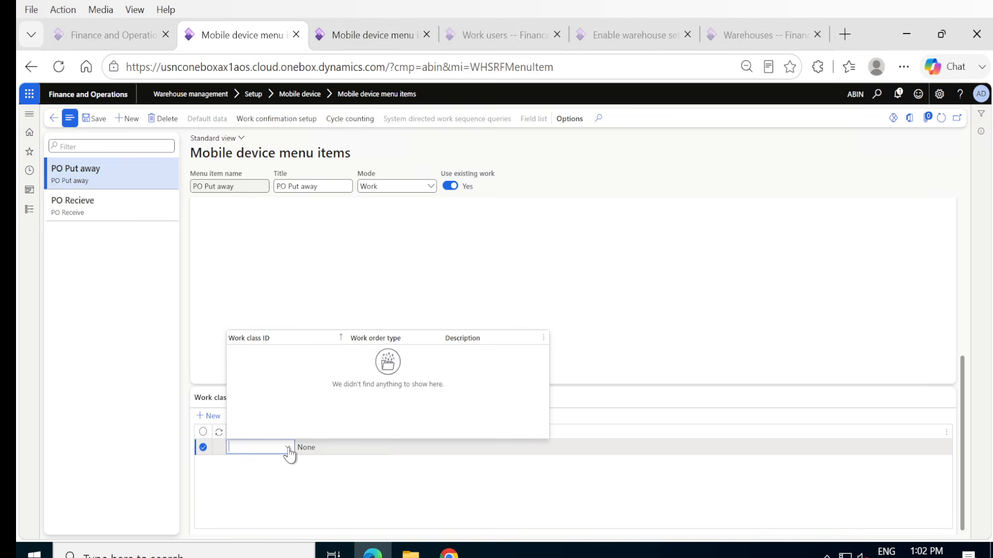
left_click(288, 448)
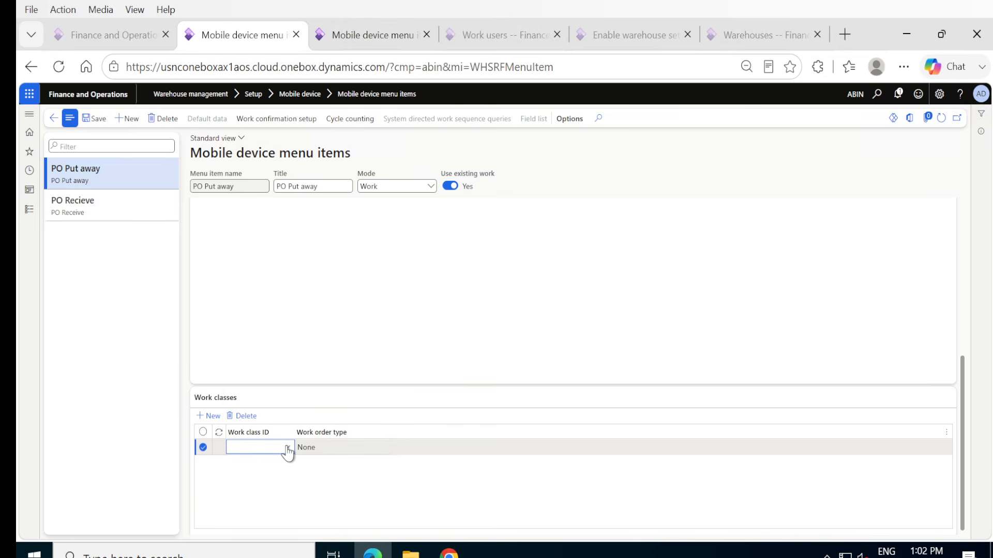
right_click(288, 451)
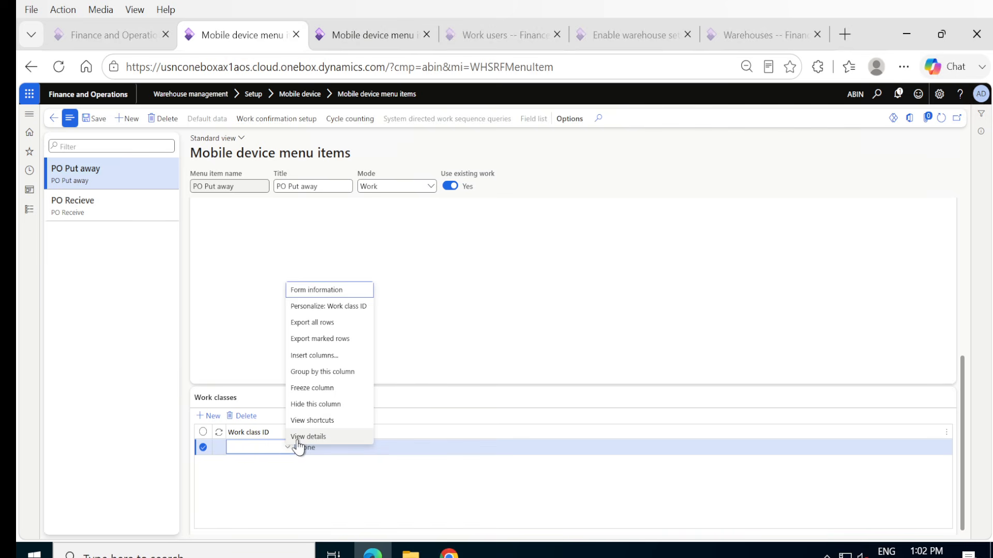
left_click(300, 437)
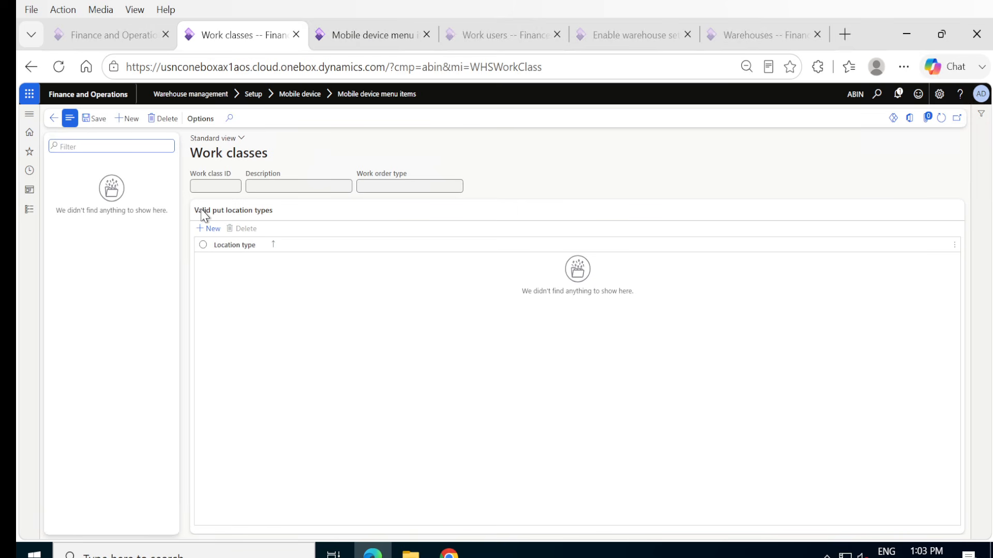
Create a work class with ID and description PO and the work order type Purchase orders, and save it.
left_click(120, 126)
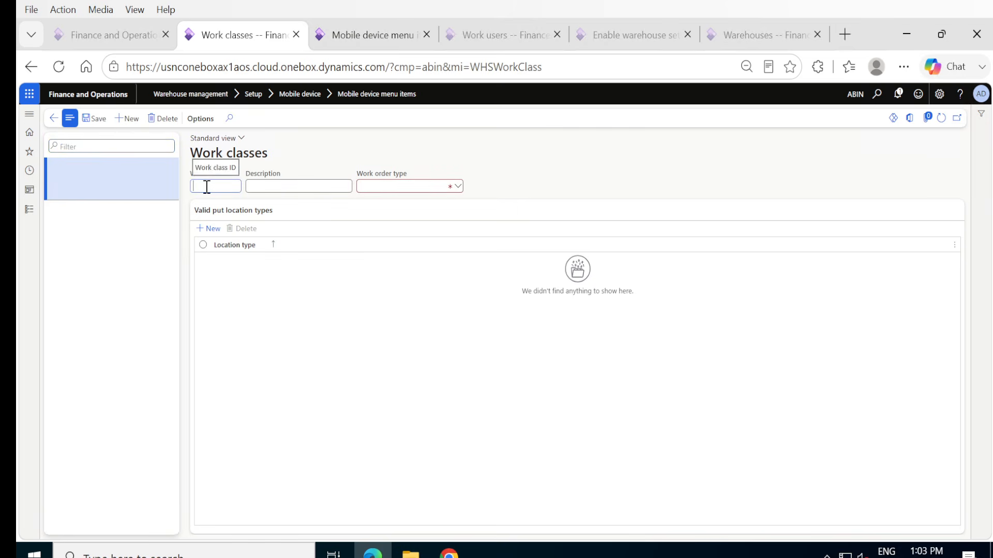
key("Tab")
type("PO")
key("Tab")
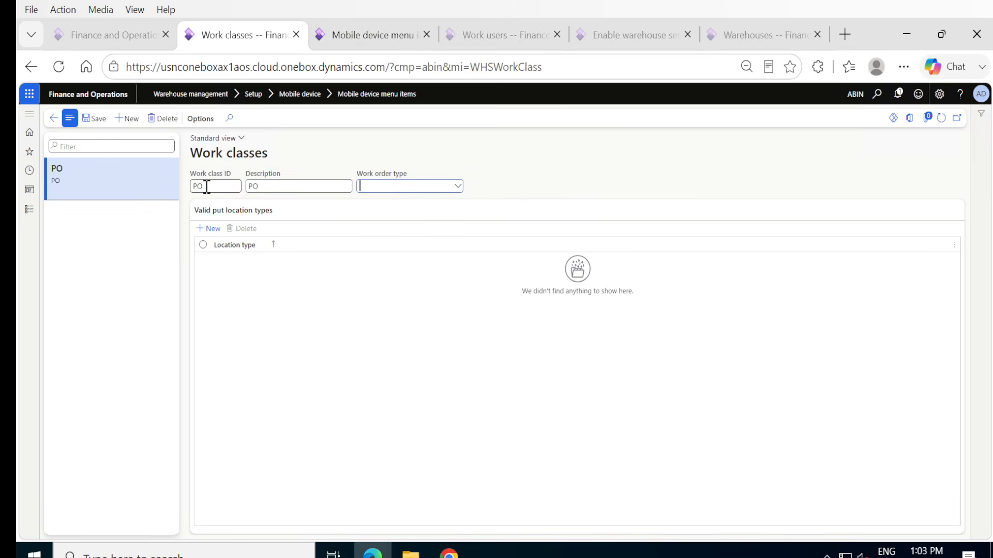
left_click(458, 186)
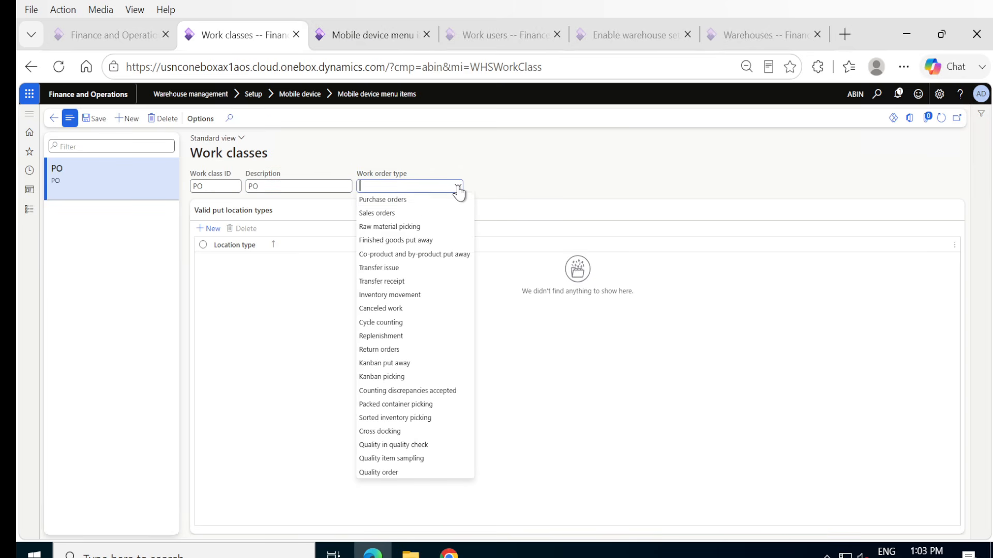
left_click(420, 203)
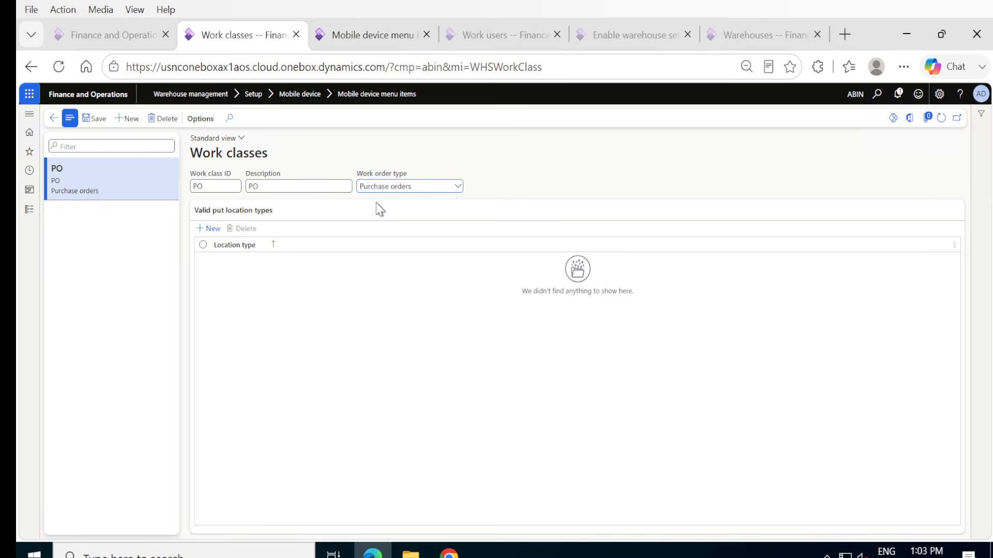
left_click(458, 187)
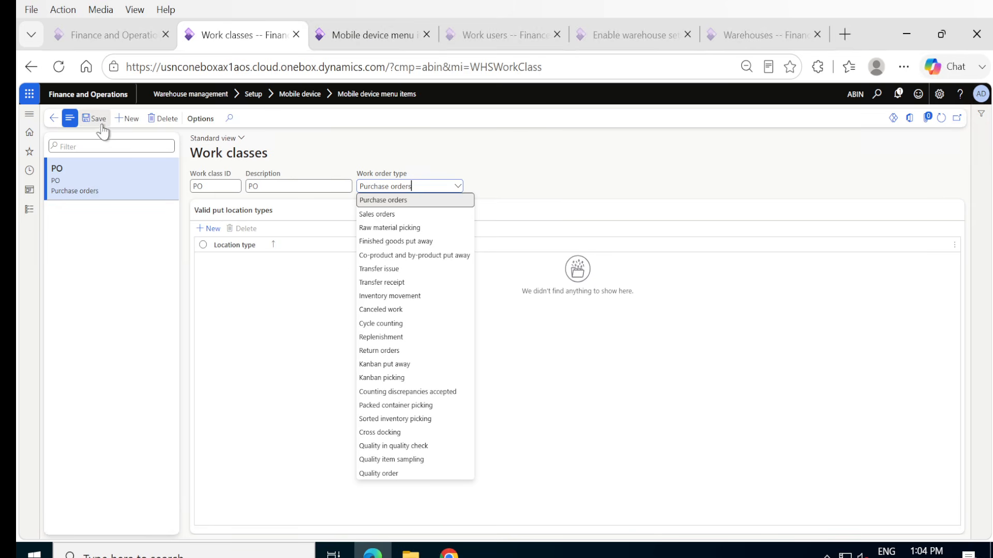
key("Escape")
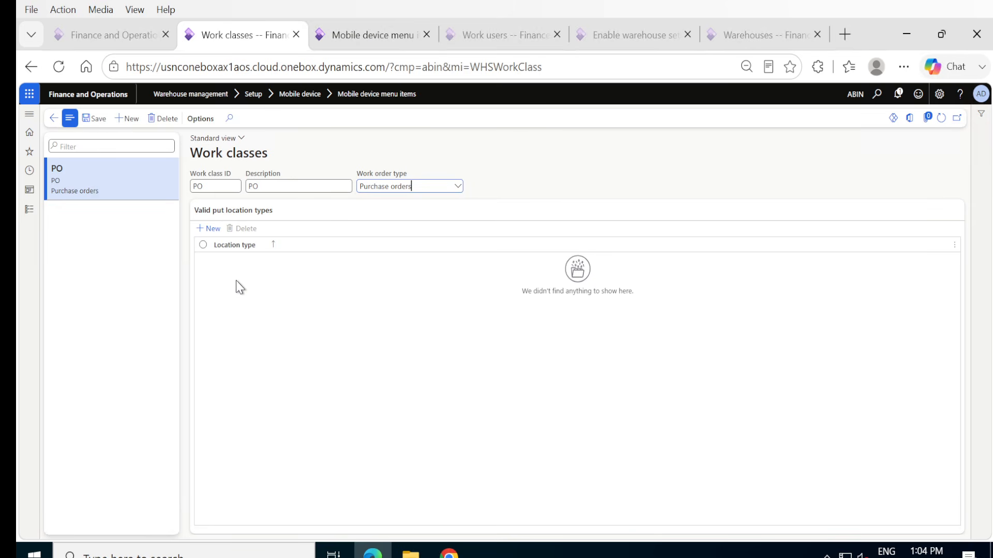
left_click(95, 124)
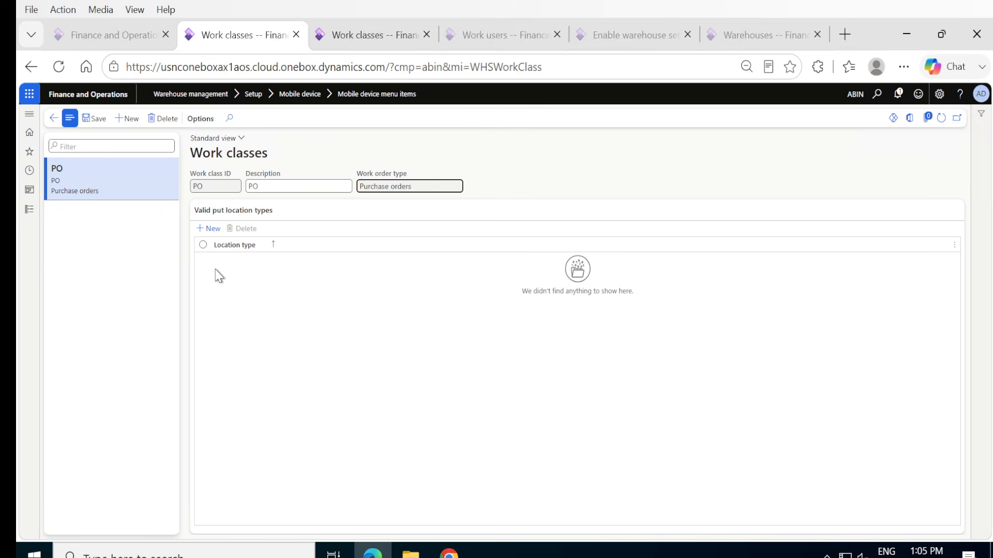
Add Storage as a valid put location type for the PO work class and save.
left_click(204, 232)
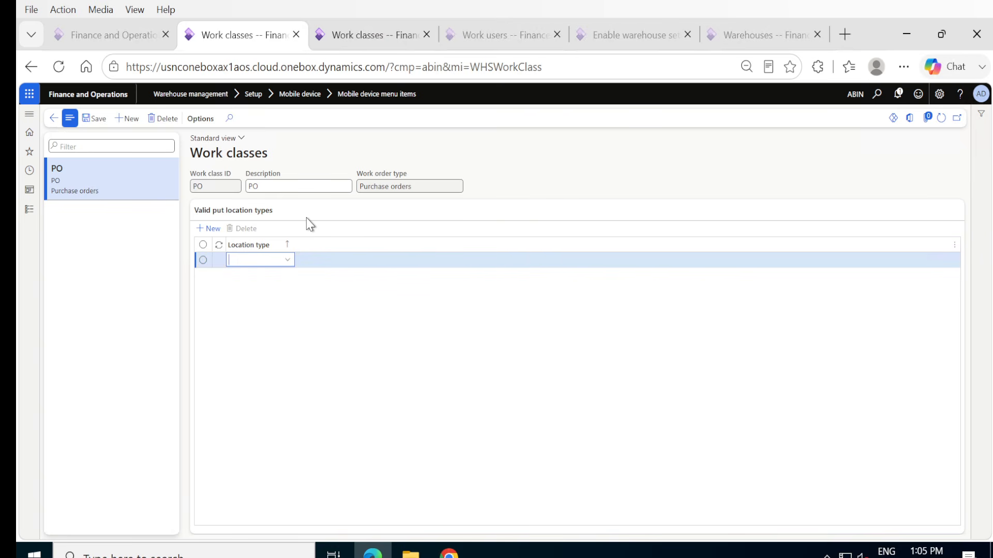
left_click(288, 260)
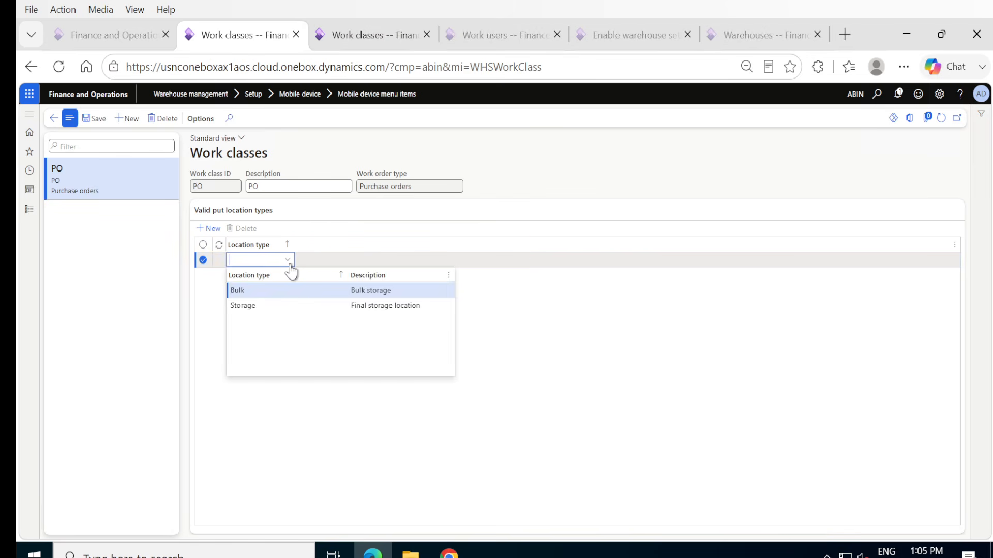
left_click(268, 306)
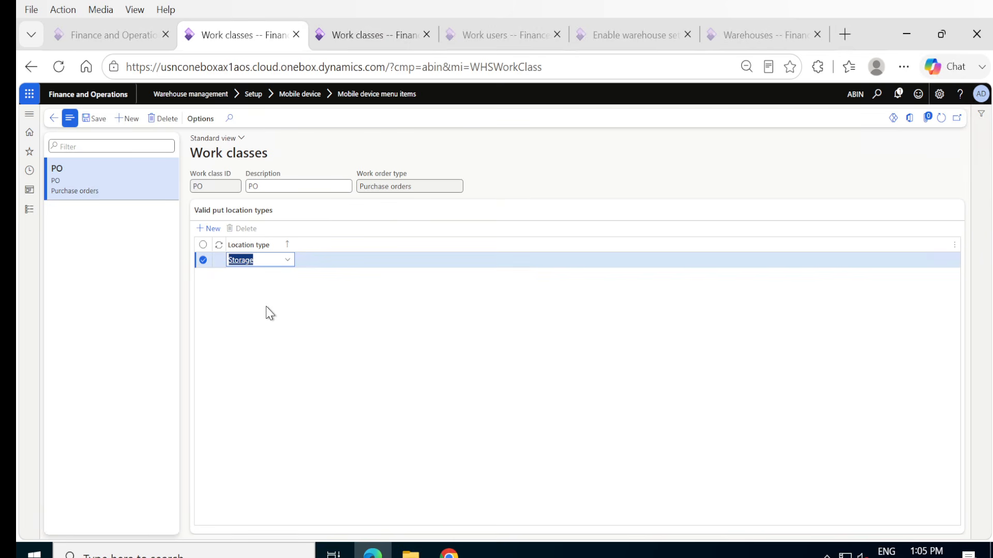
left_click(101, 130)
left_click(96, 123)
left_click(98, 123)
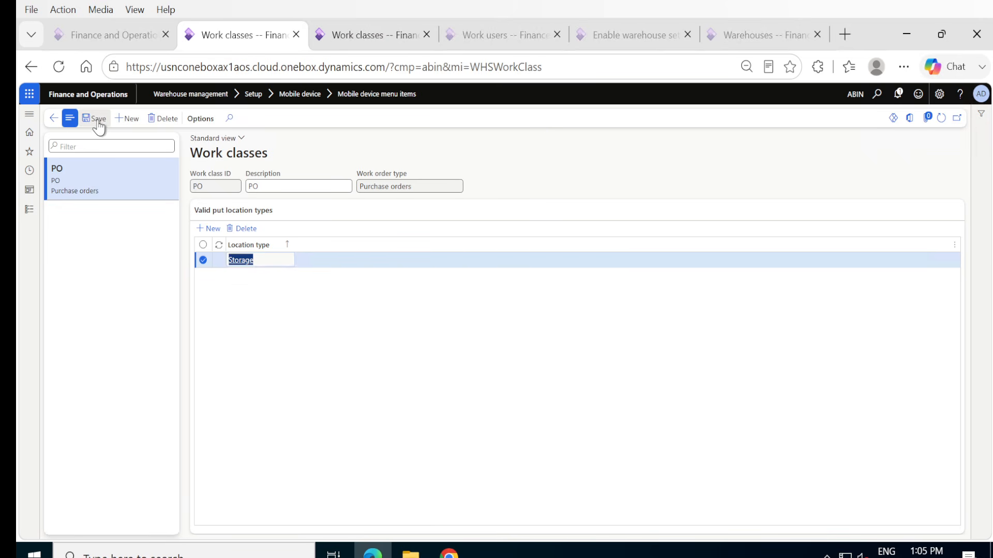
Open the warehouse mobile device menus and add PO Put away and PO Recieve to the Inbound menu structure.
left_click(29, 209)
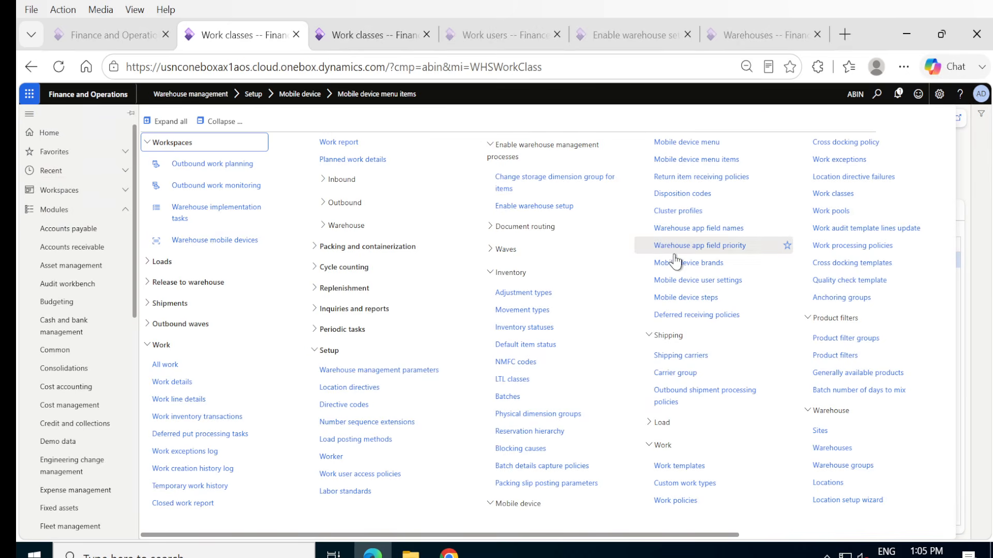
left_click(671, 145)
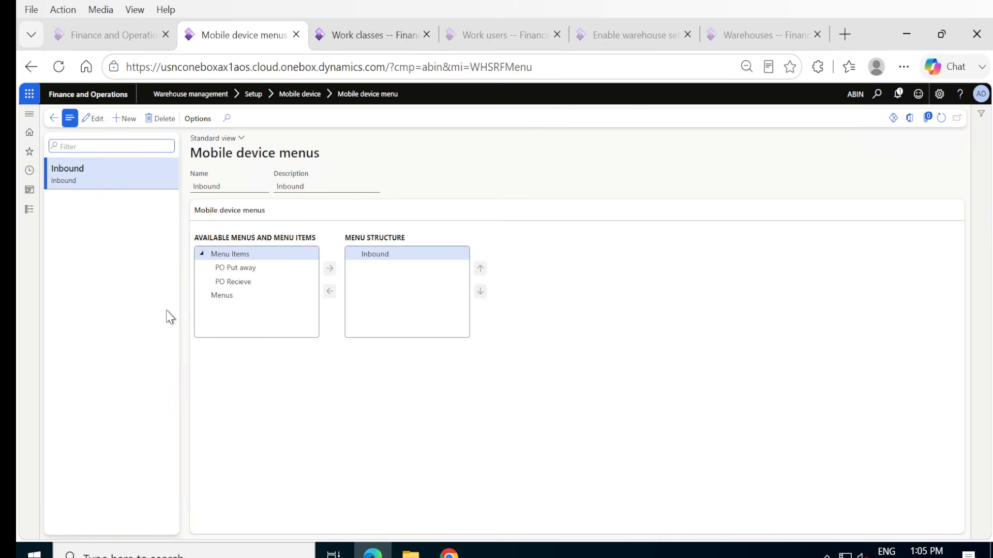
left_click(236, 268)
left_click_drag(236, 269, 236, 286)
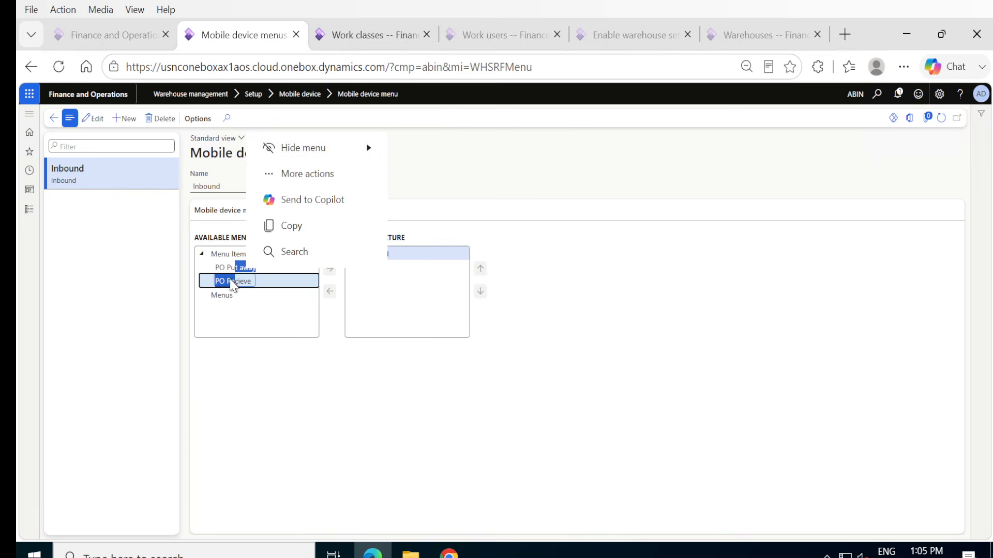
left_click(234, 268)
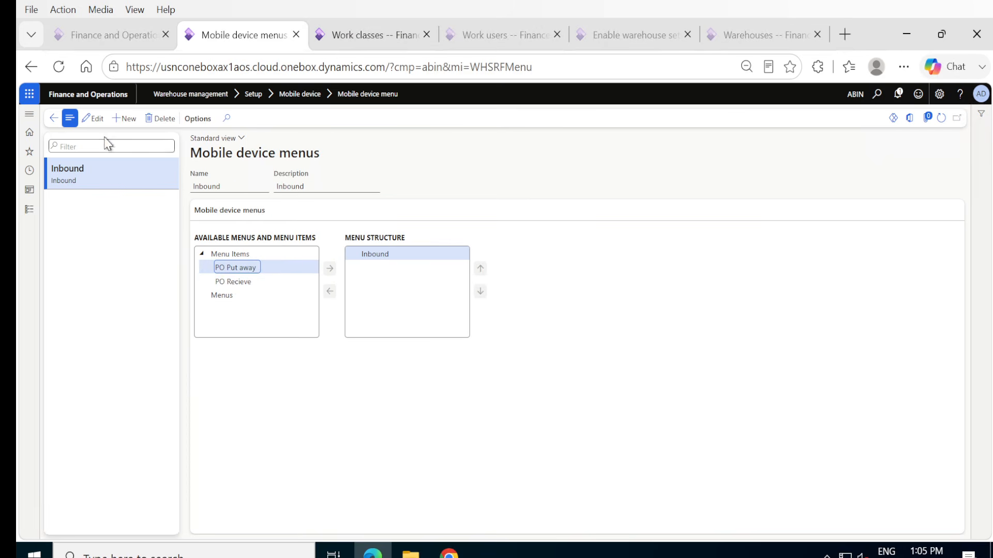
left_click(95, 119)
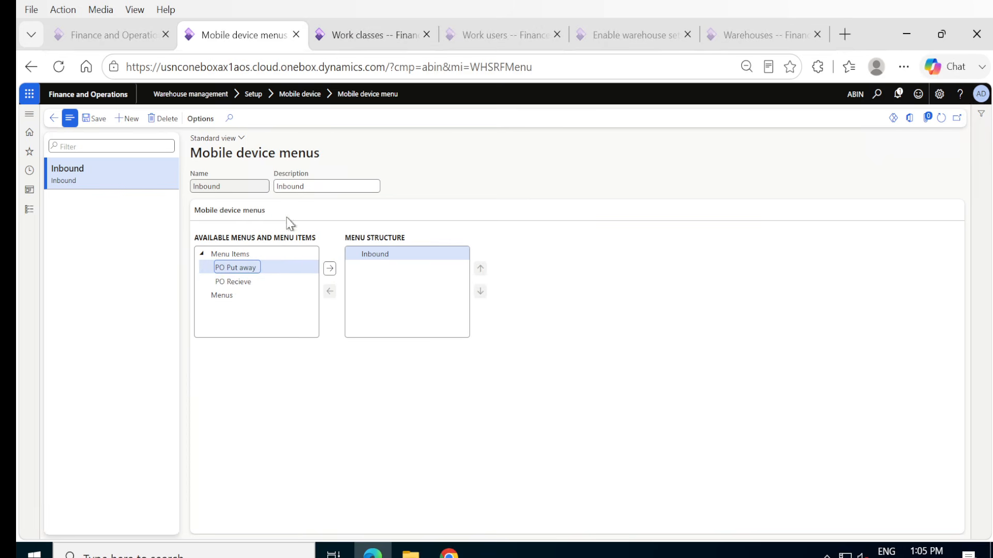
left_click(326, 272)
left_click_drag(249, 269, 335, 284)
left_click(330, 270)
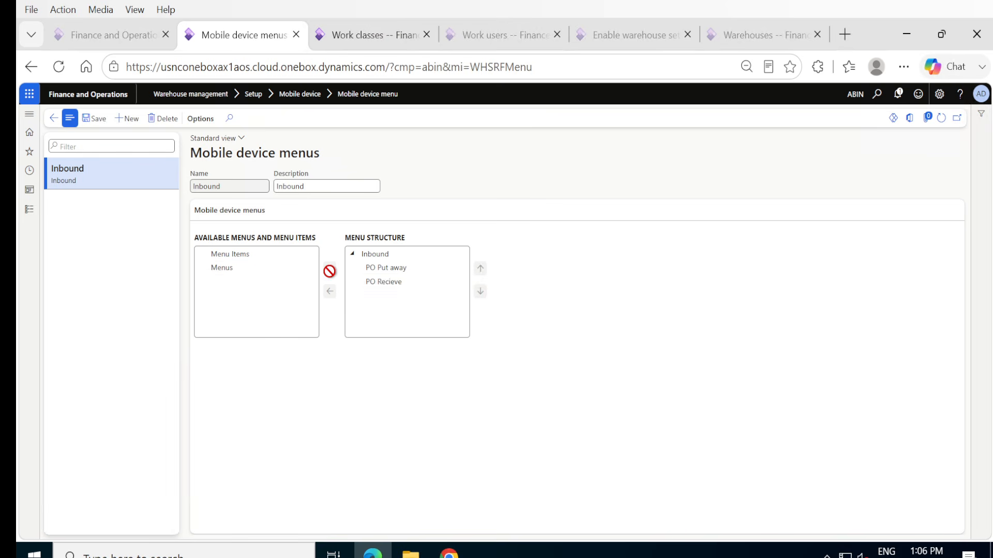
Move PO Recieve above PO Put away in the Inbound menu structure and save.
left_click(408, 285)
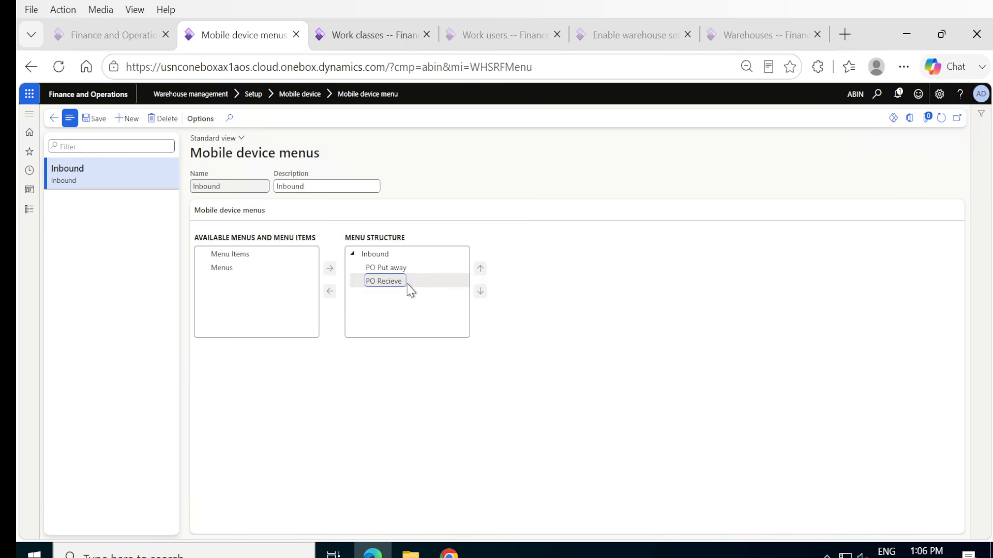
left_click(480, 268)
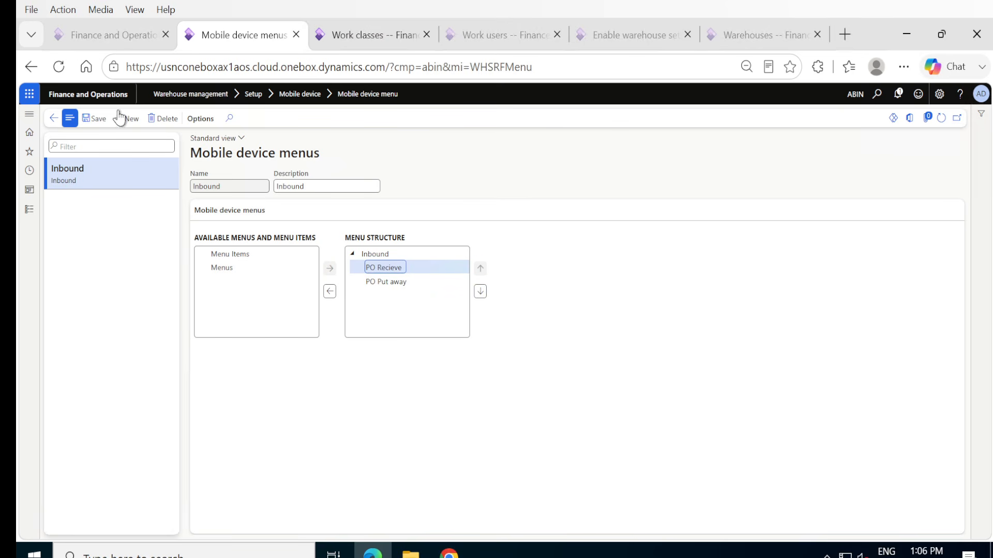
left_click(102, 124)
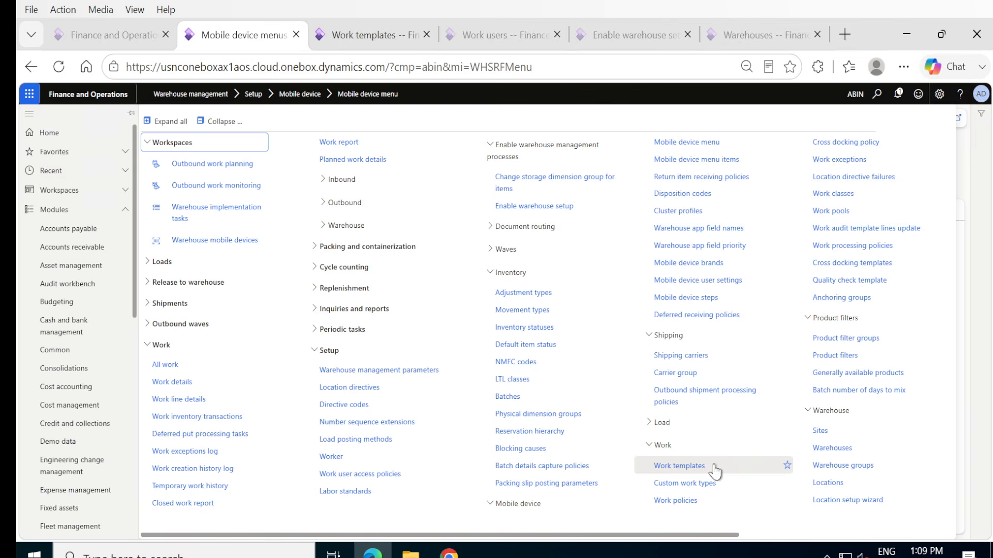
Open the Work templates page and set the work order type to Purchase orders.
left_click(674, 468)
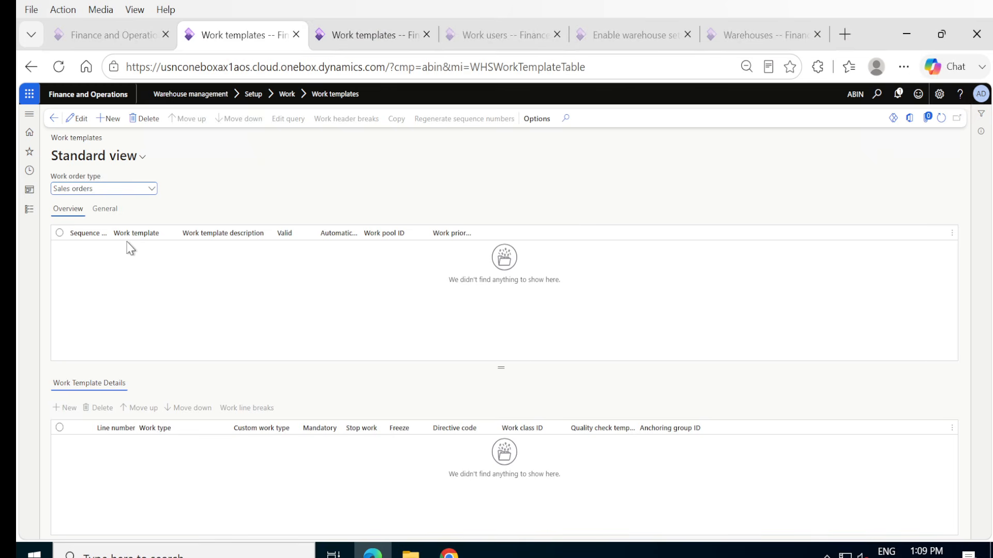
left_click(109, 119)
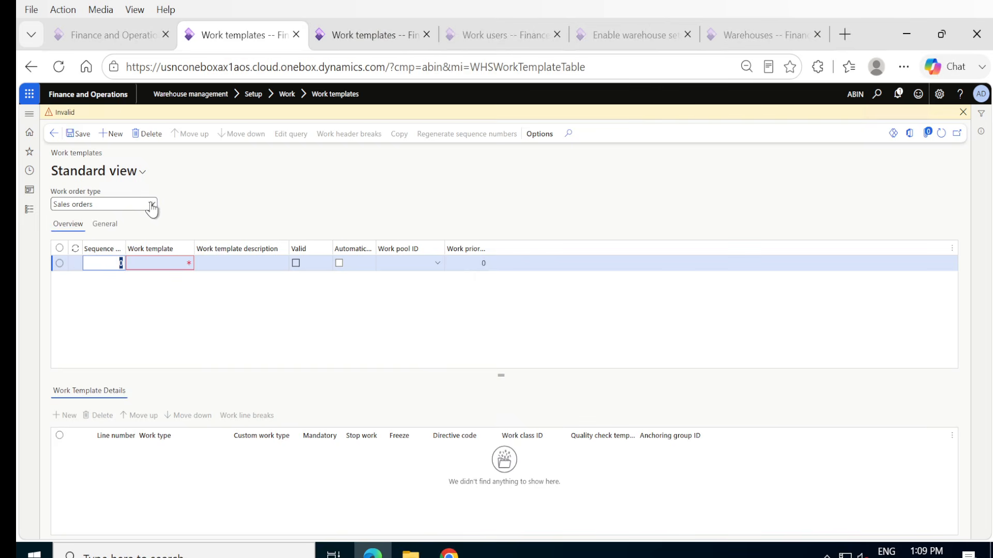
left_click(151, 204)
left_click(122, 218)
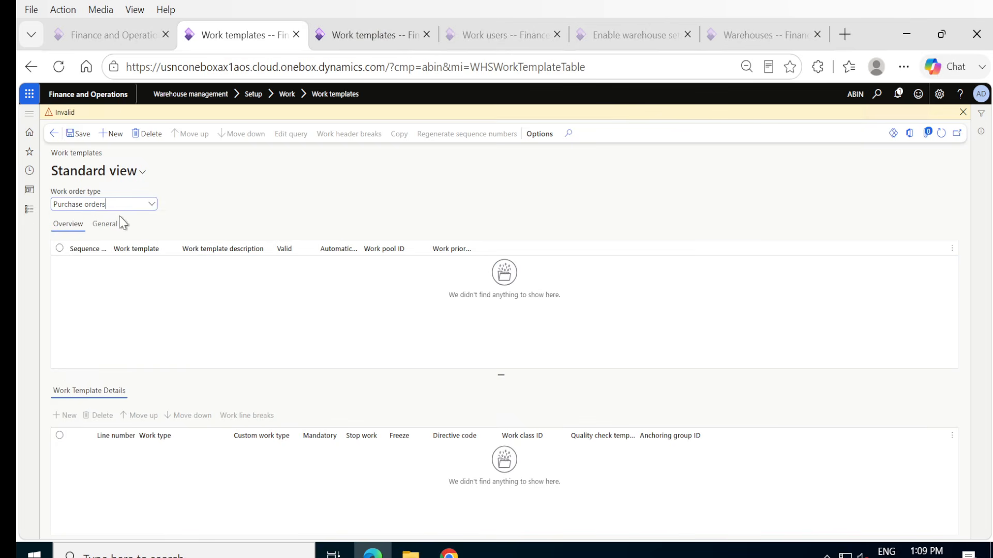
Create a purchase order work template with the name and description PO_SouthDelhi and save it.
left_click(113, 133)
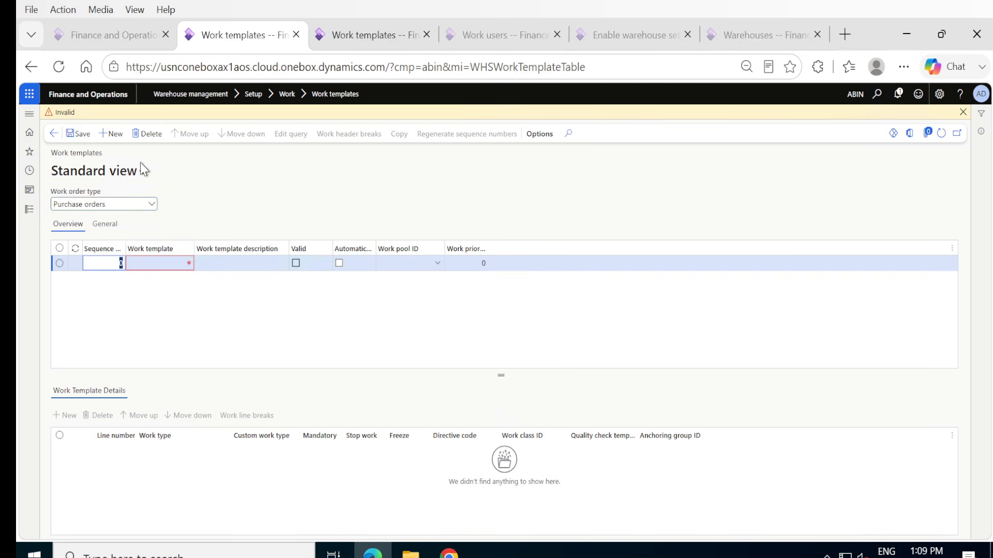
left_click(144, 263)
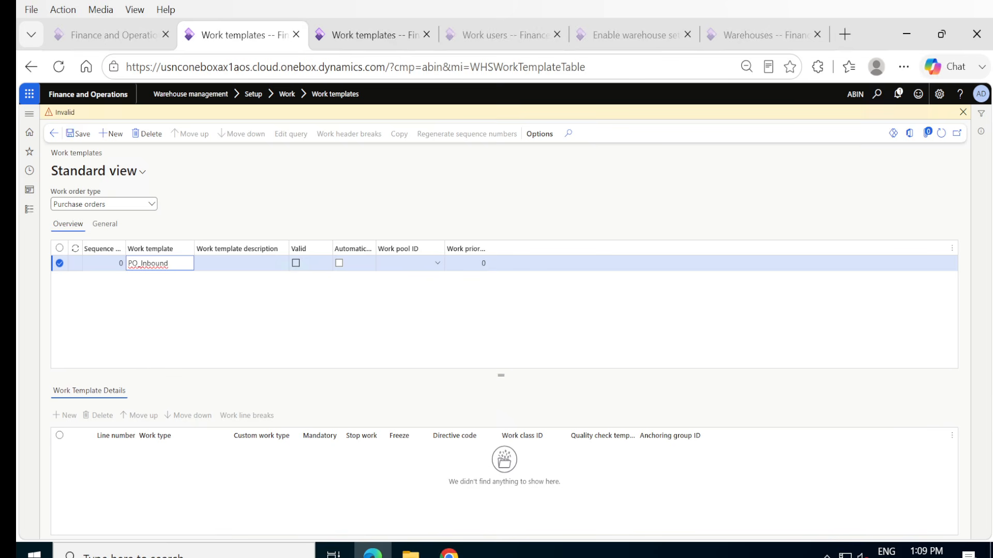
key("ctrl+a")
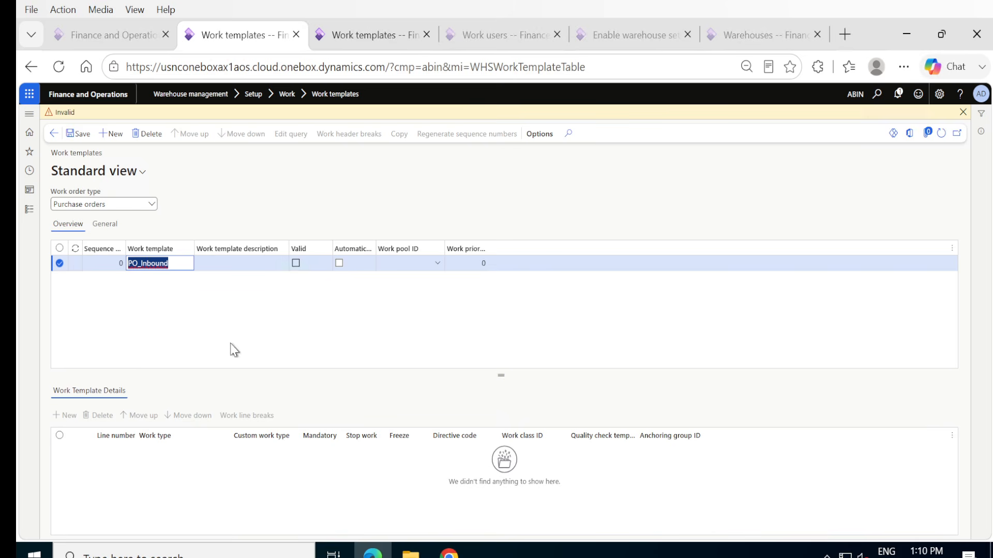
key("End")
key("BackSpace")
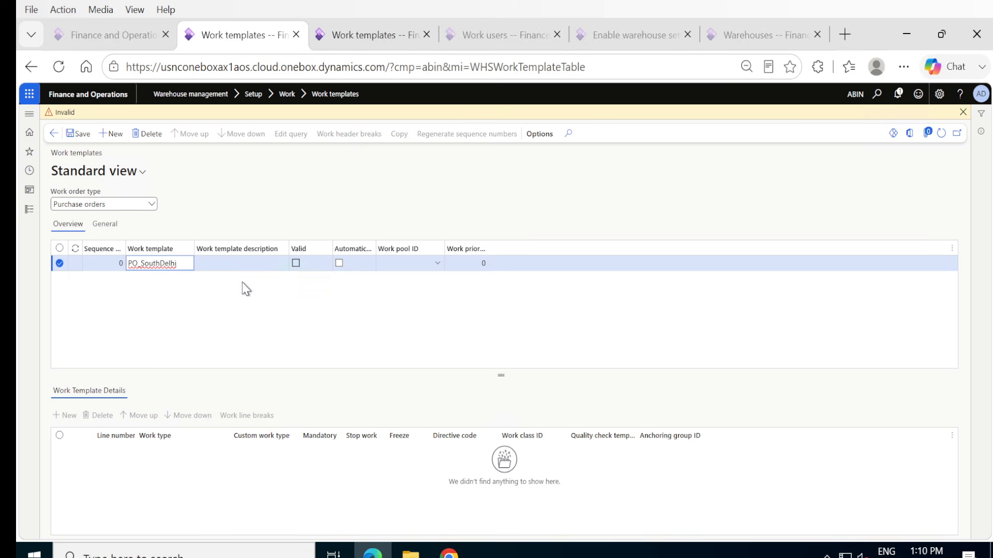
double_click(171, 264)
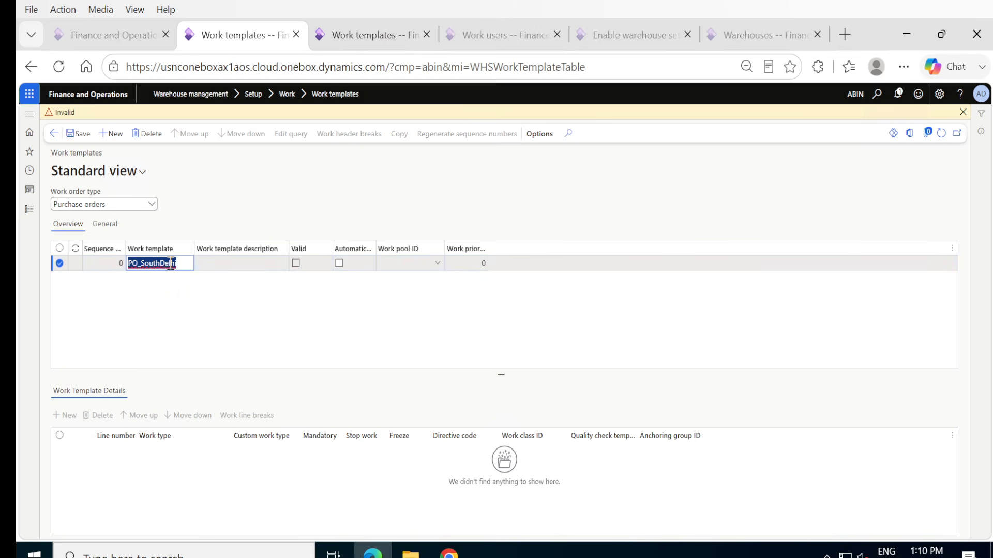
key("ctrl+c")
left_click(231, 263)
key("ctrl+v")
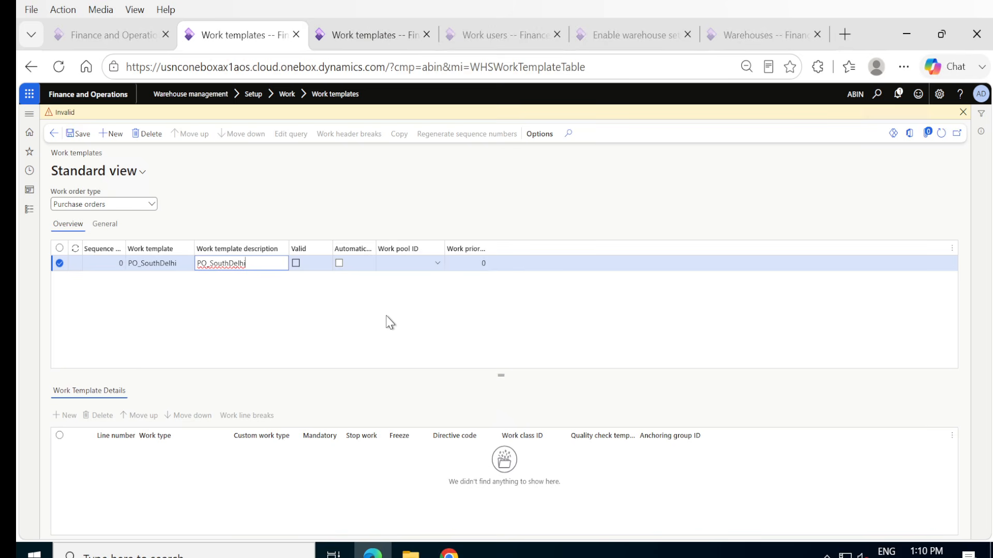
mouse_move(351, 254)
left_click(73, 134)
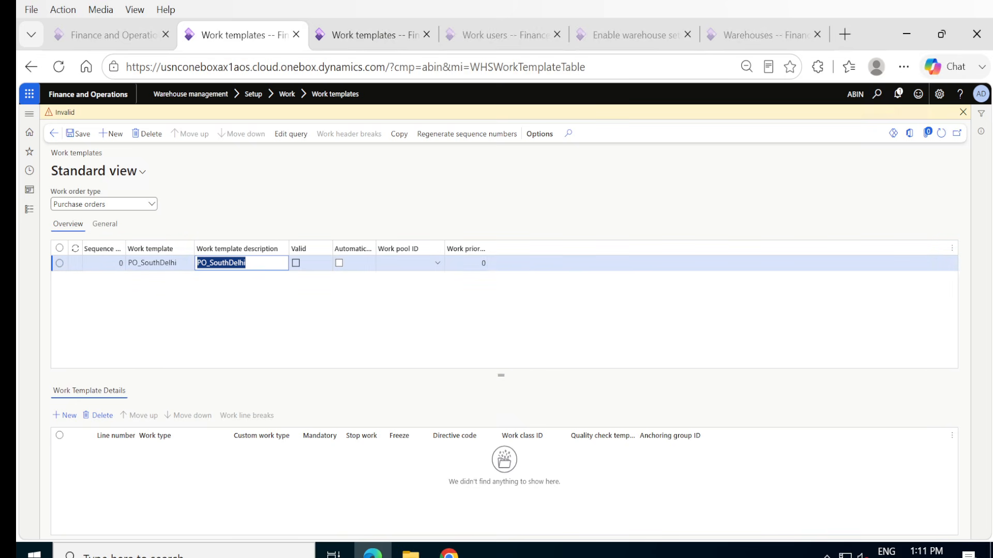
Add a Pick line with work class ID PO to the PO_SouthDelhi template and set the template's sequence number to 1.
left_click(64, 416)
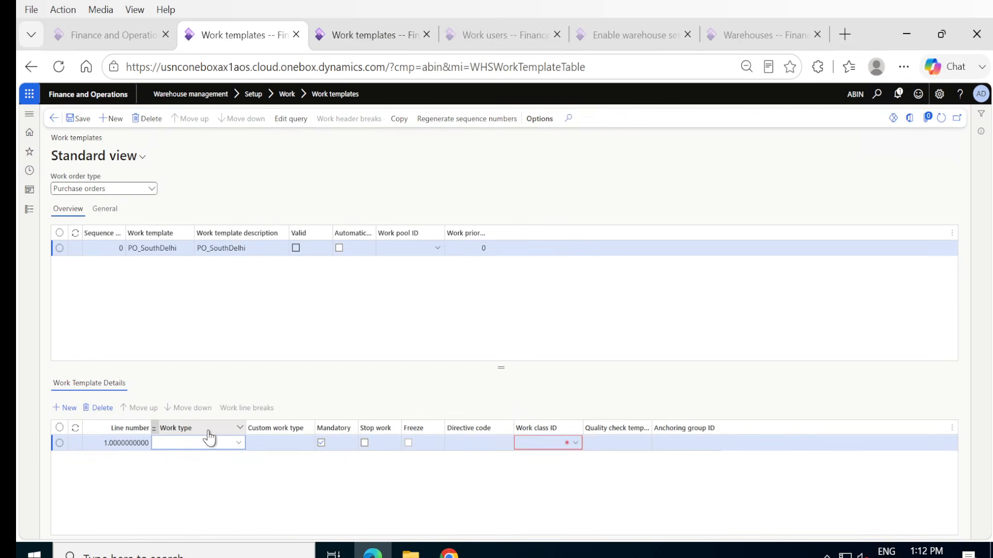
left_click(239, 443)
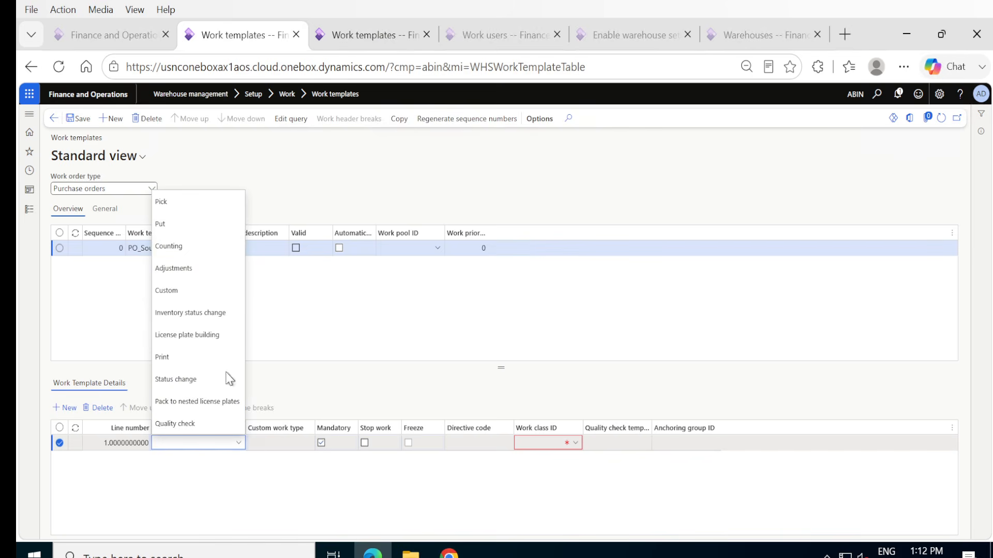
left_click(175, 202)
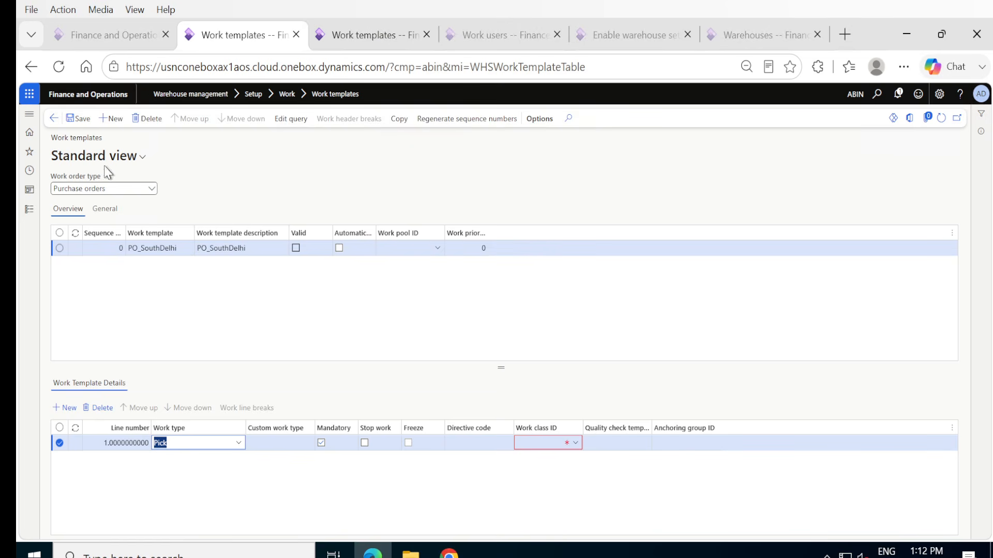
left_click(121, 248)
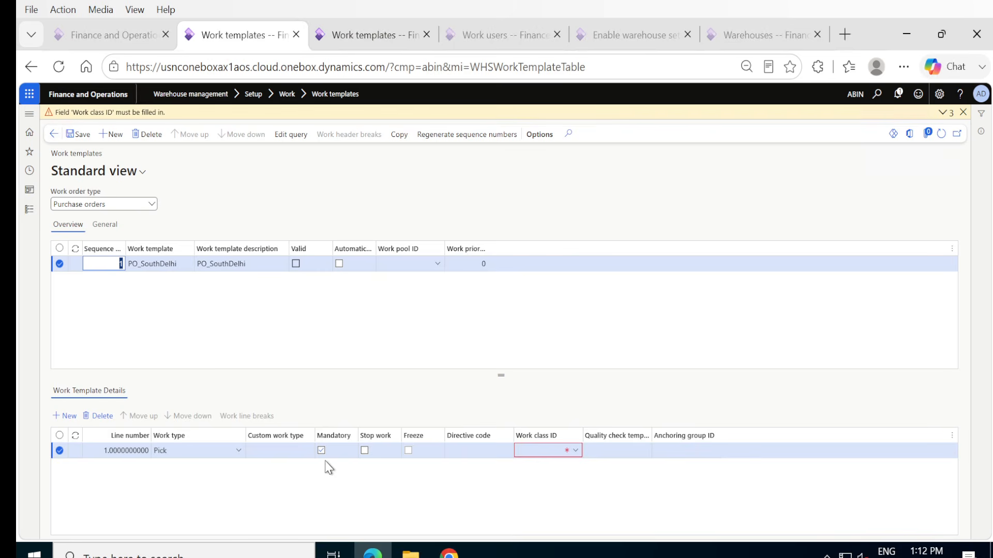
left_click(576, 452)
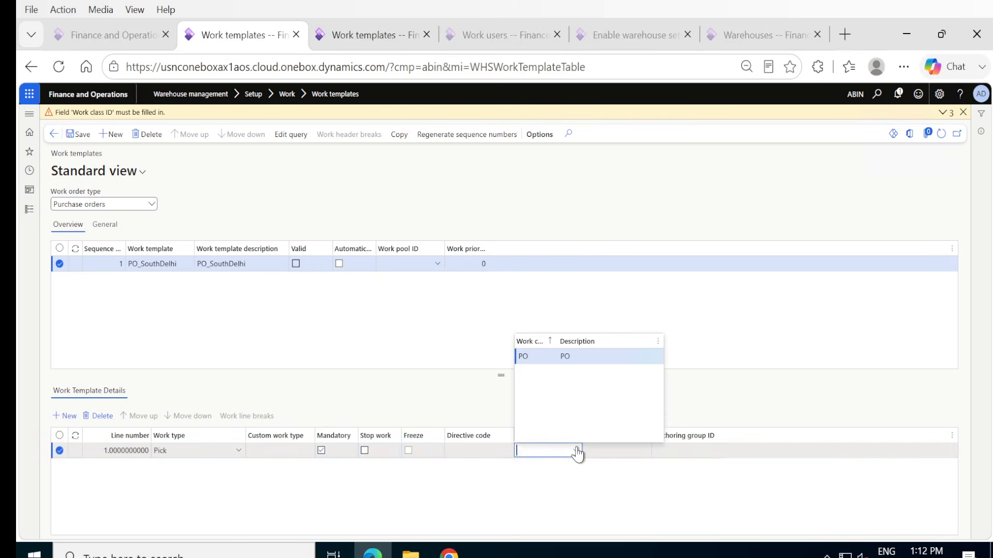
left_click(522, 357)
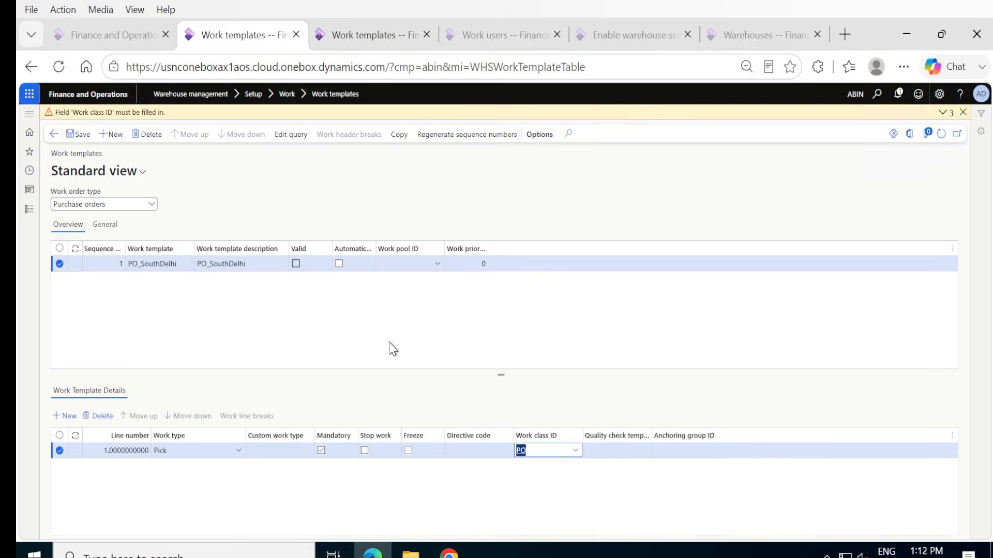
Add a Put line with work class ID PO to the PO_SouthDelhi template, save it and dismiss the validation messages.
left_click(59, 419)
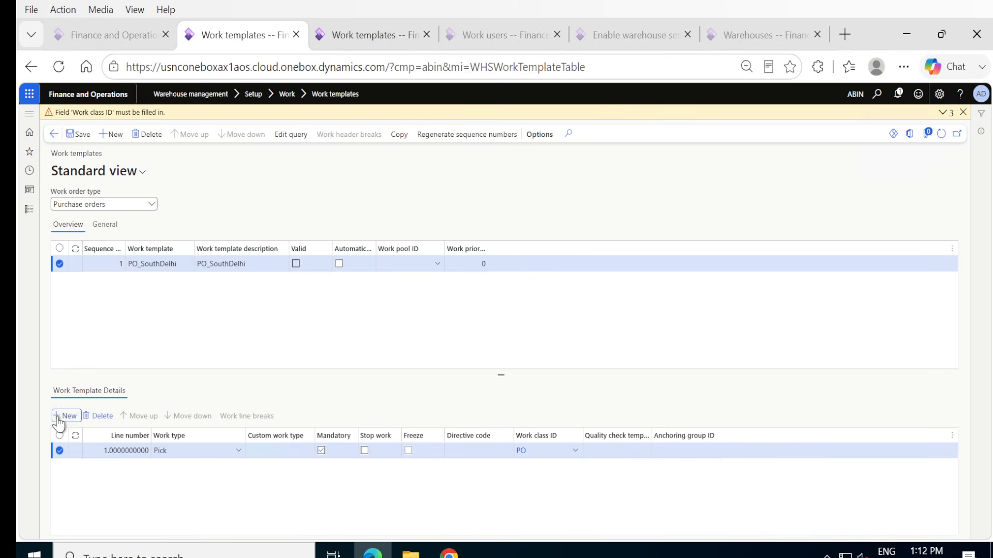
left_click(239, 455)
left_click(190, 233)
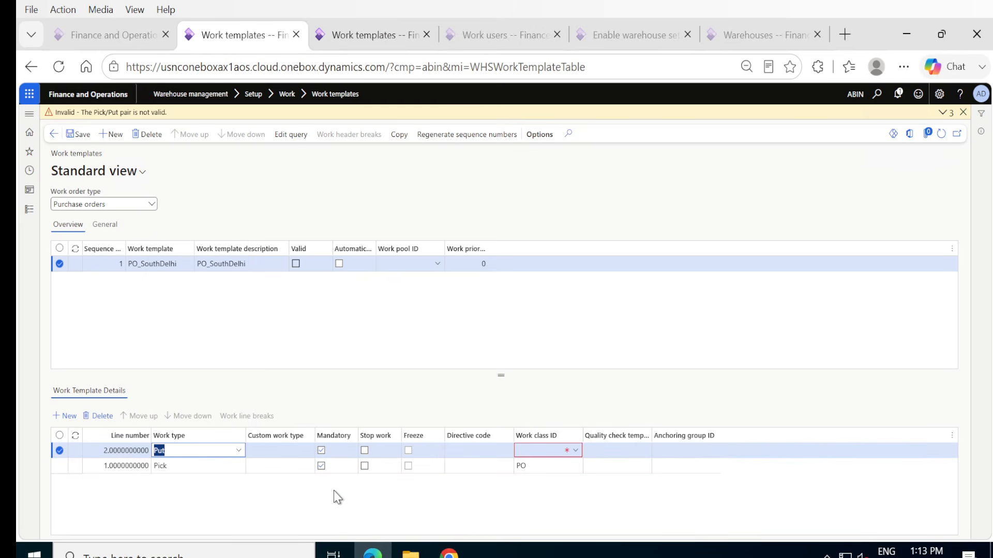
left_click(577, 451)
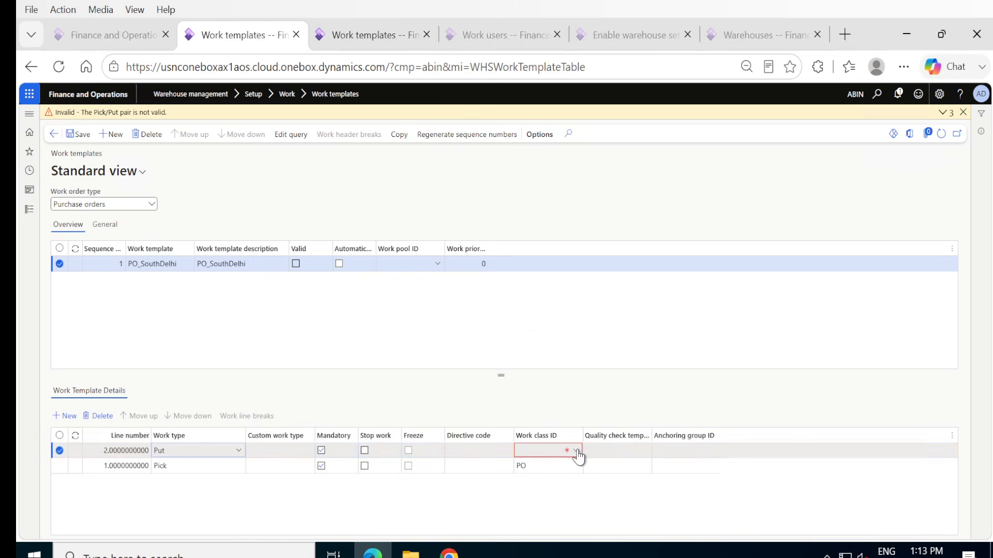
left_click(576, 451)
left_click(523, 355)
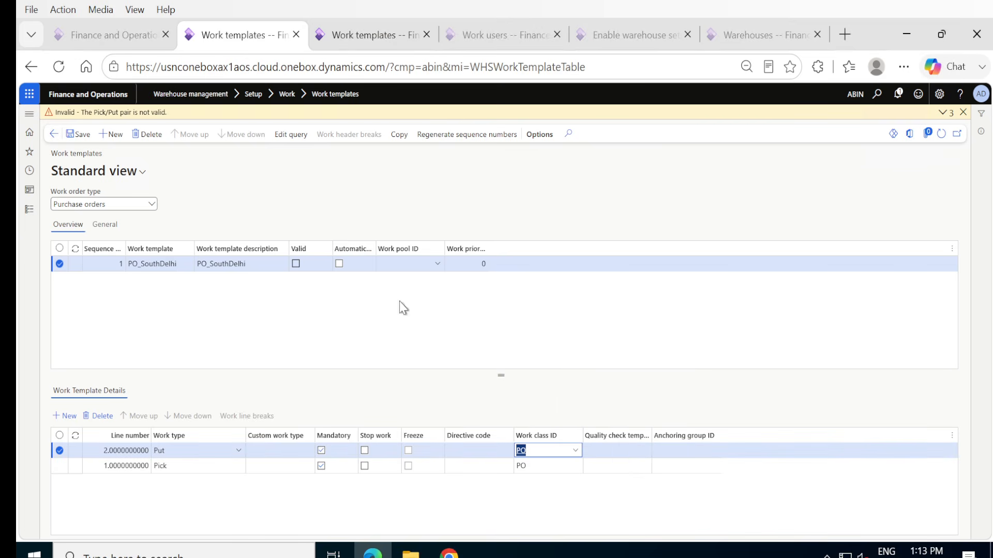
left_click(81, 137)
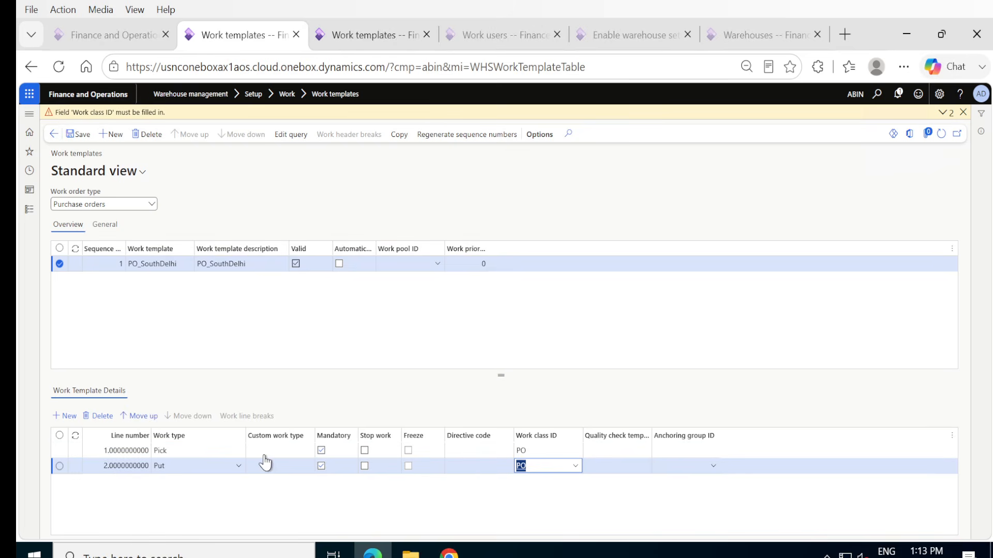
left_click(550, 498)
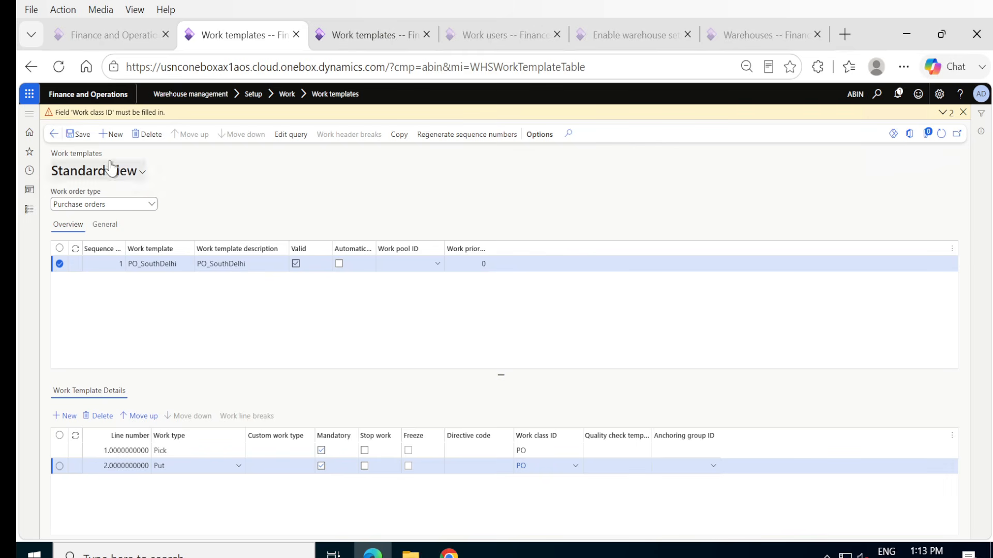
left_click(84, 137)
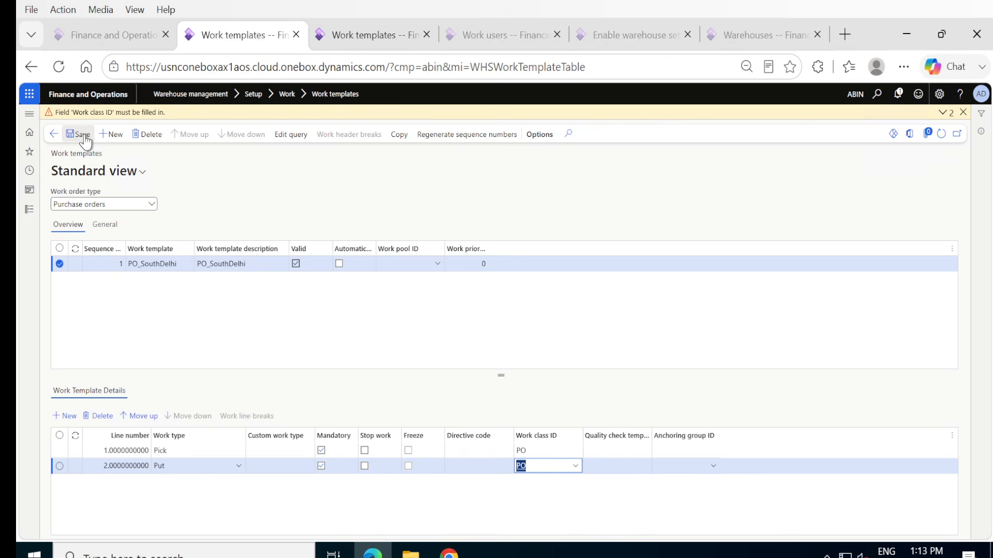
left_click(963, 112)
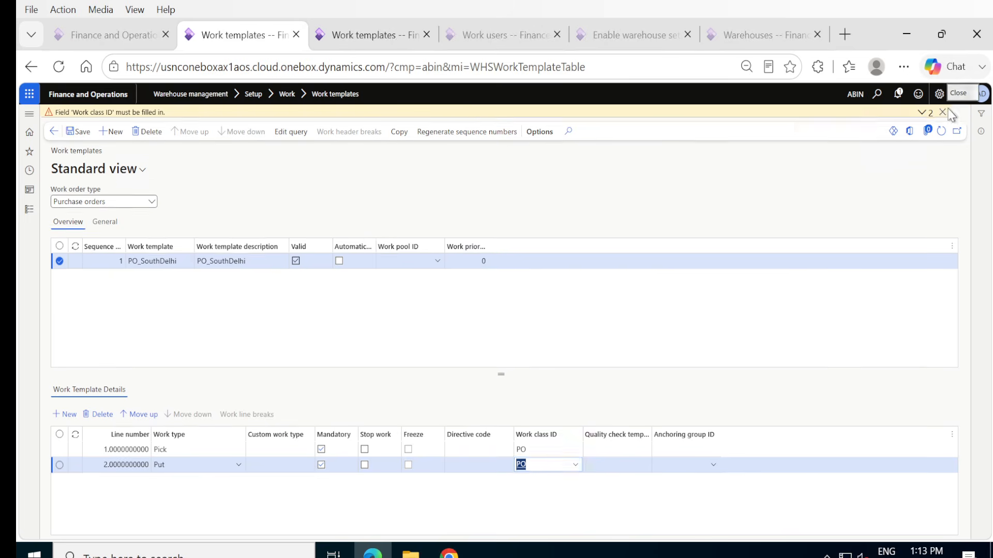
left_click(76, 118)
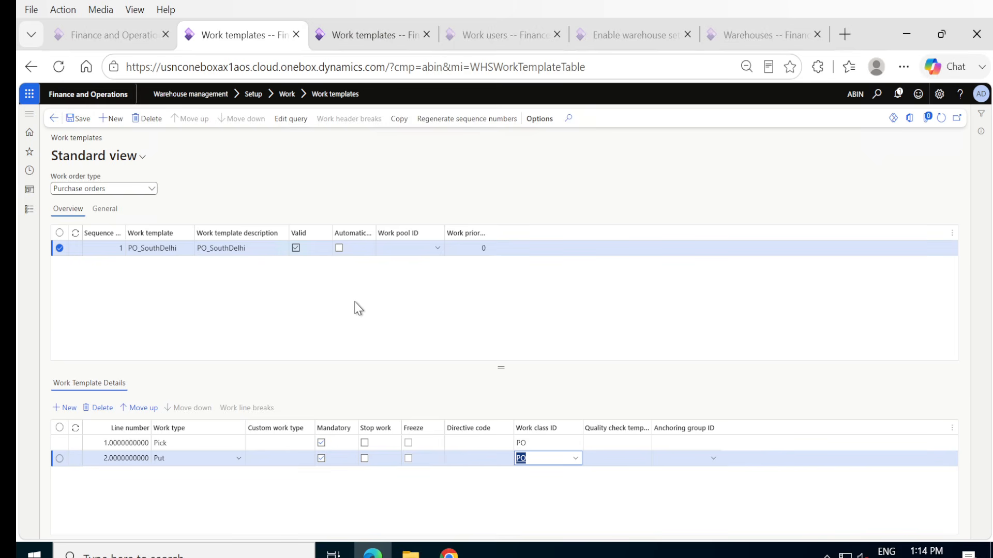
left_click(82, 120)
Open the warehouse management Worker page and create a work user record for the Business Manager in Sales & Marketing.
left_click(29, 211)
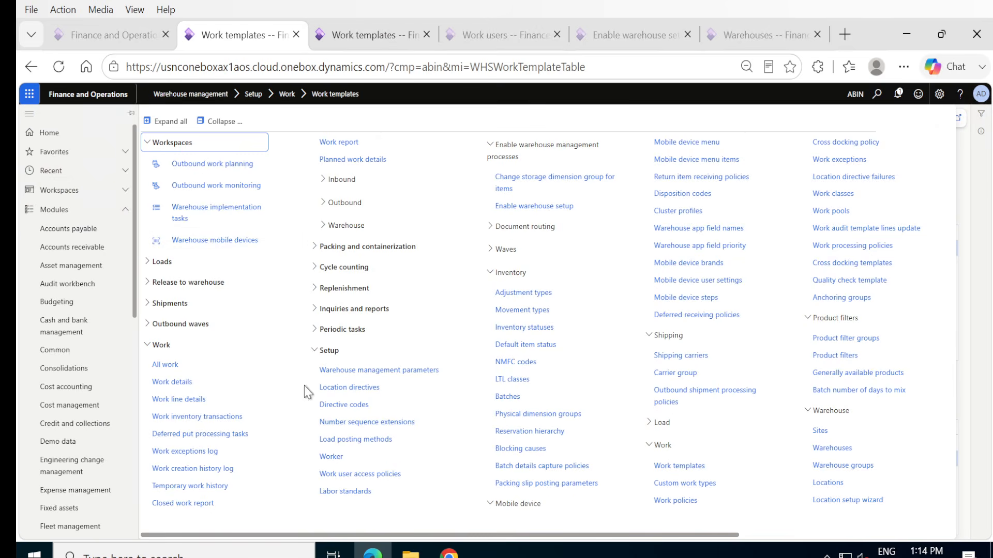
left_click(342, 458)
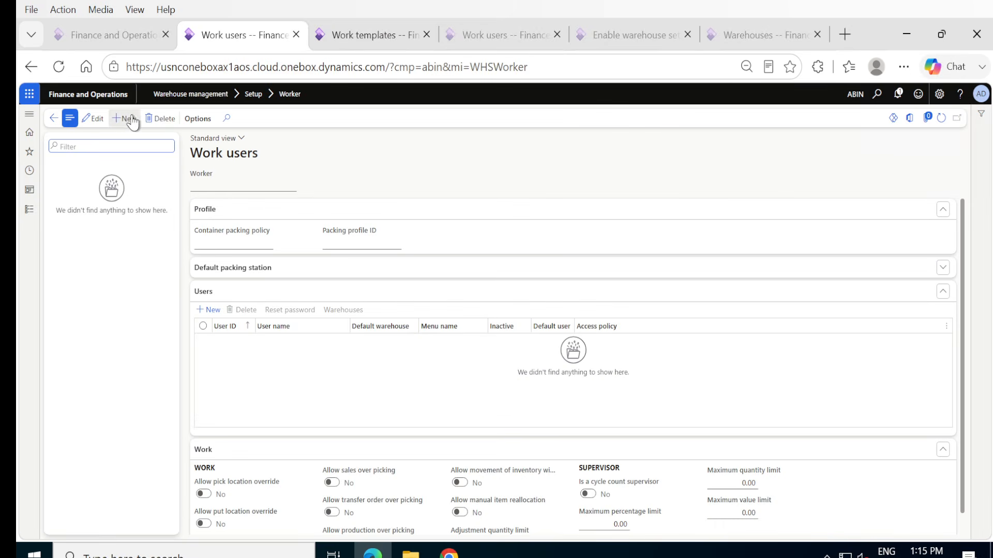
left_click(129, 119)
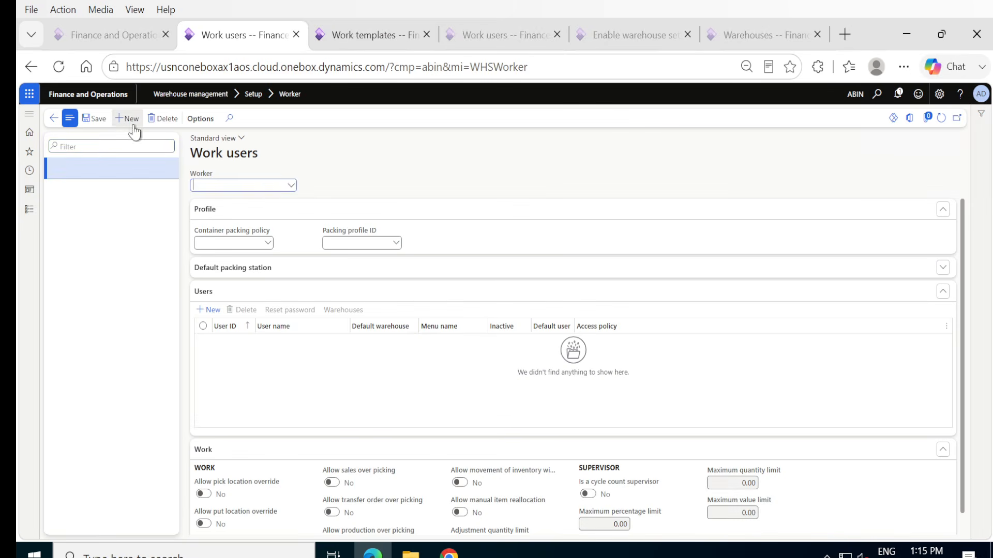
left_click(292, 186)
type("ranga")
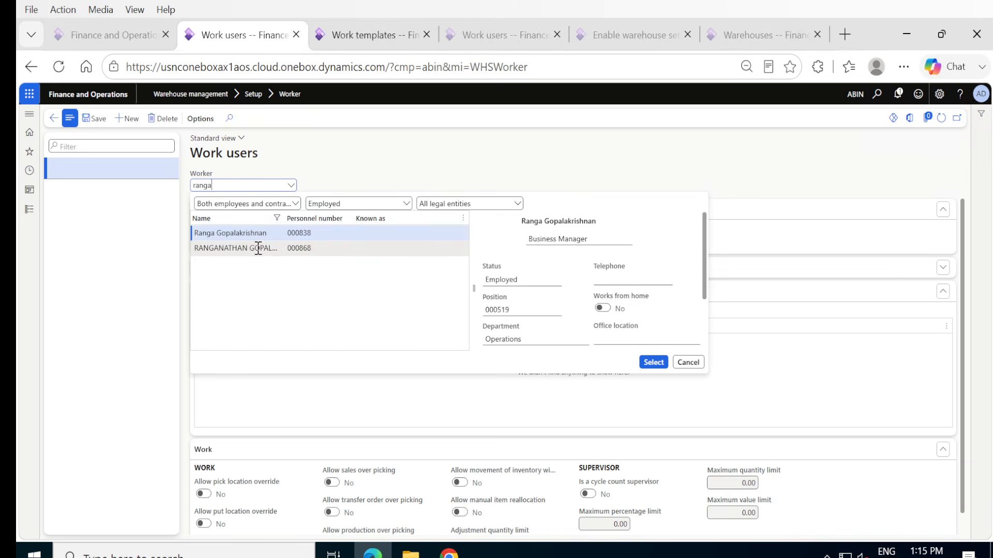
left_click(258, 248)
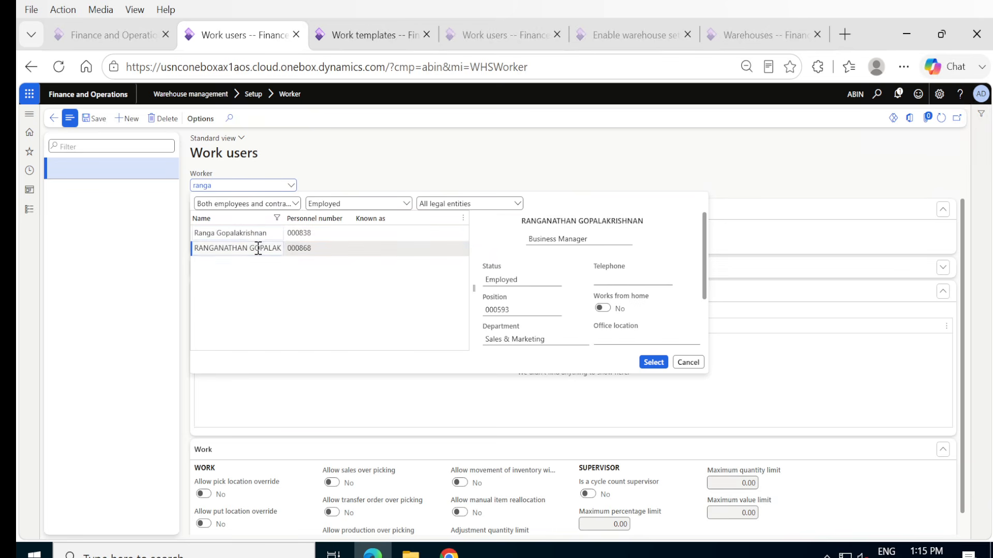
left_click(654, 363)
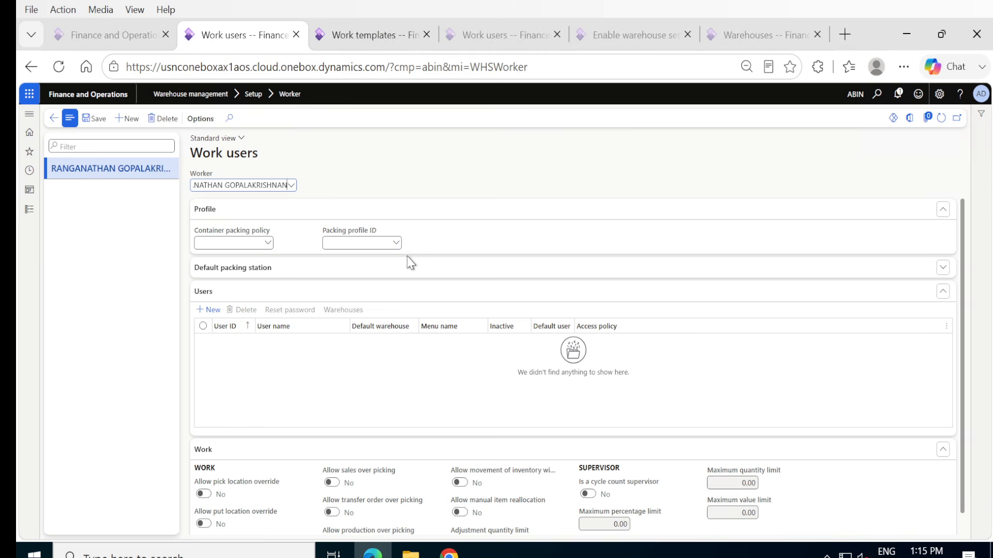
Add a user line with user ID 1 and the worker's first name as user name, then save the record.
left_click(203, 315)
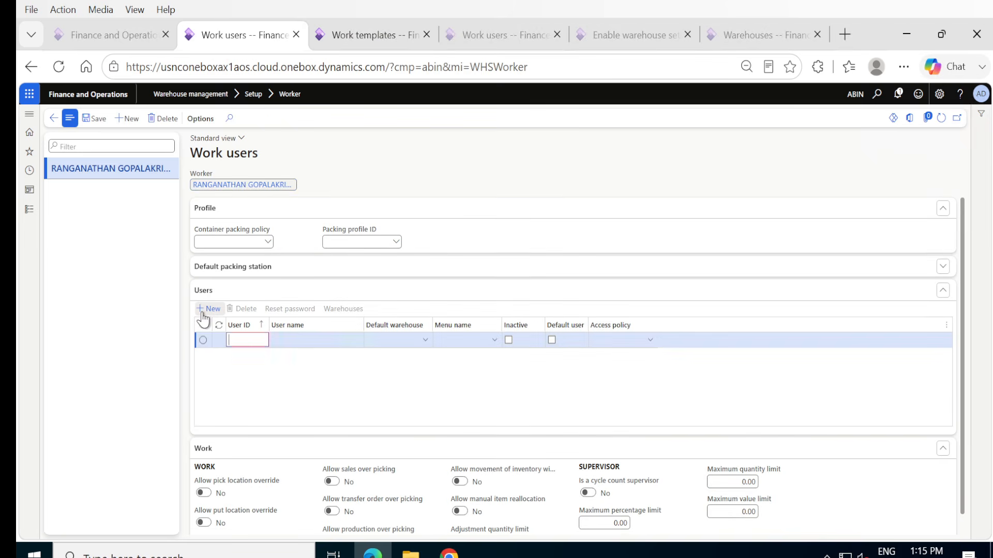
type("1")
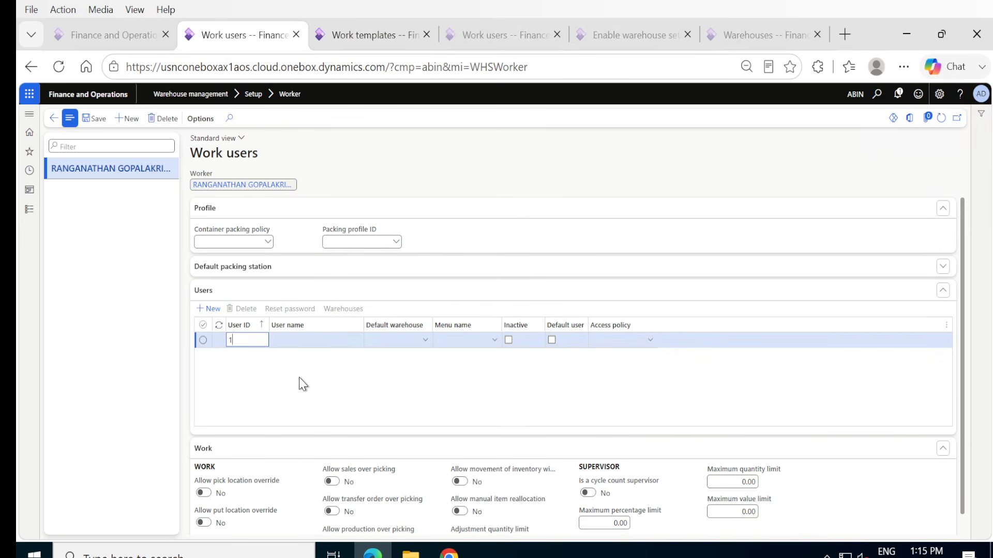
key("Tab")
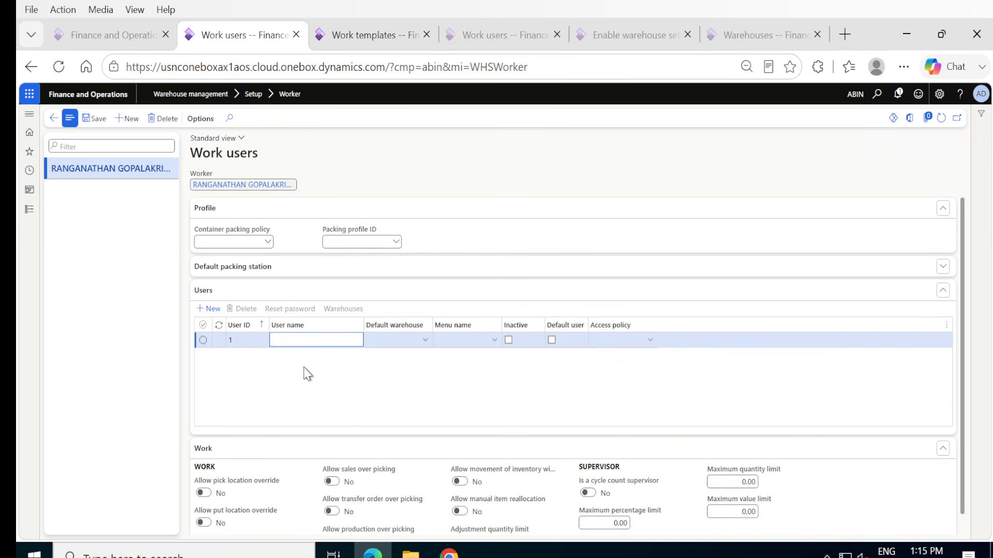
type("Ranga")
key("Tab")
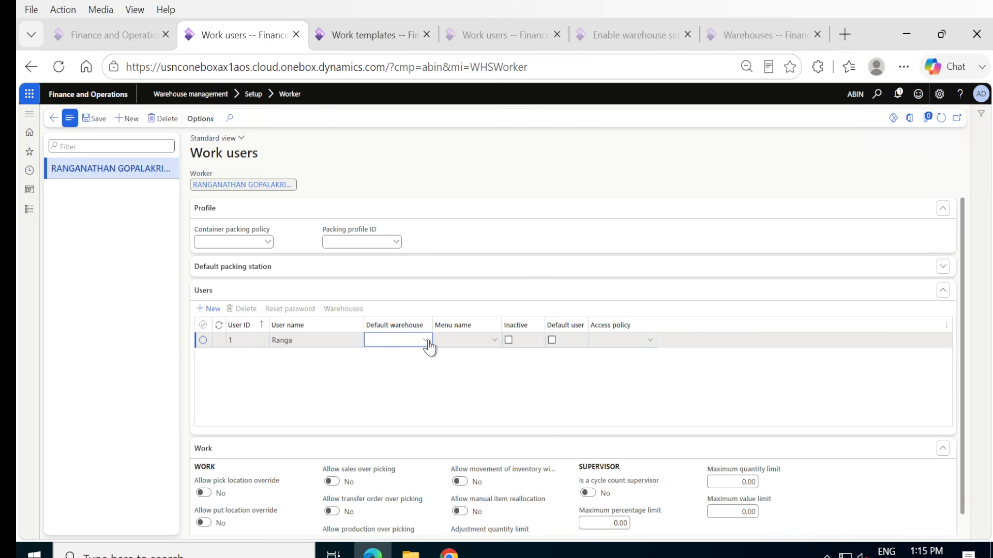
left_click(95, 120)
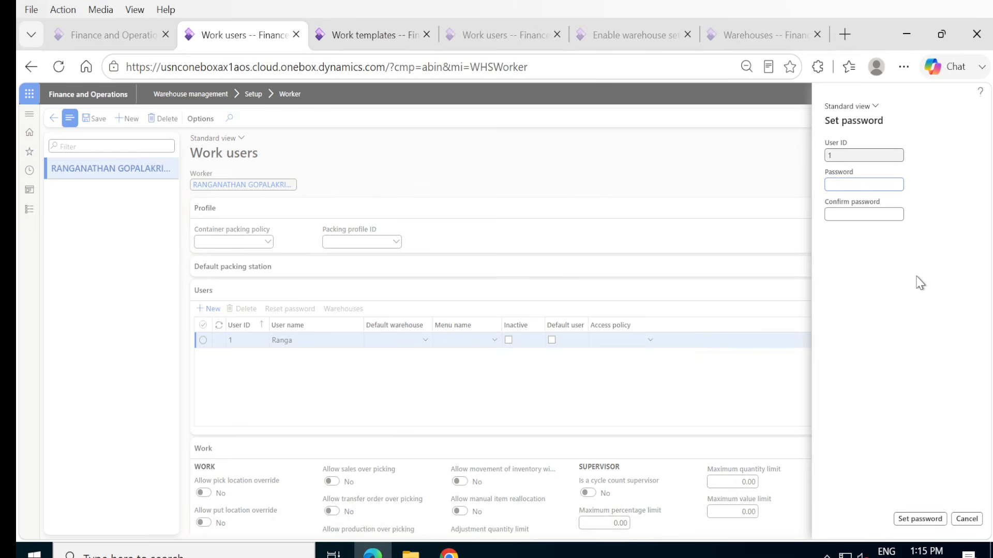
type("••••••••••")
Enter and confirm the password for the new work user and set it.
key("Tab")
type("•••")
key("BackSpace")
key("BackSpace")
type("123")
left_click(911, 524)
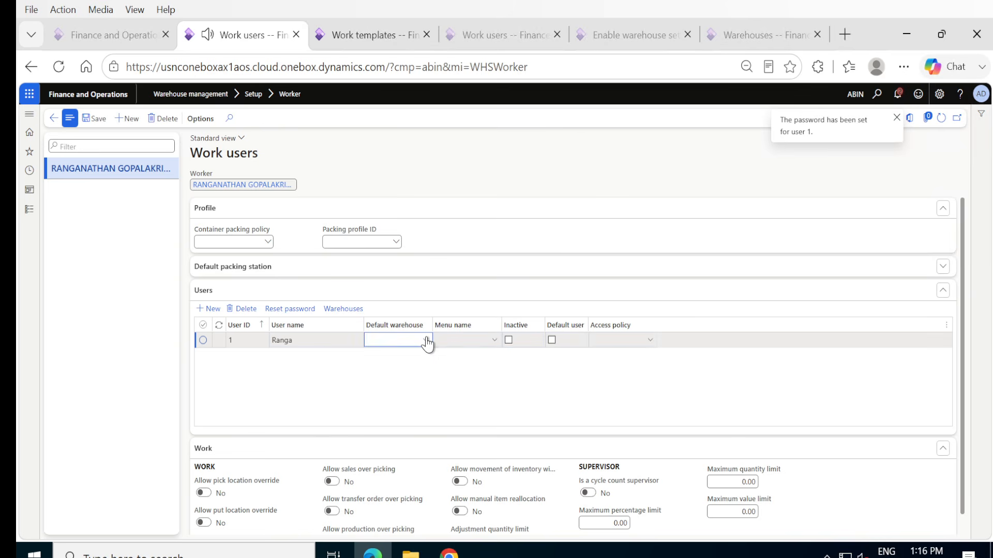
Assign default warehouse SouthDelhi and menu Inbound to the work user, mark it as default user and save.
left_click(426, 340)
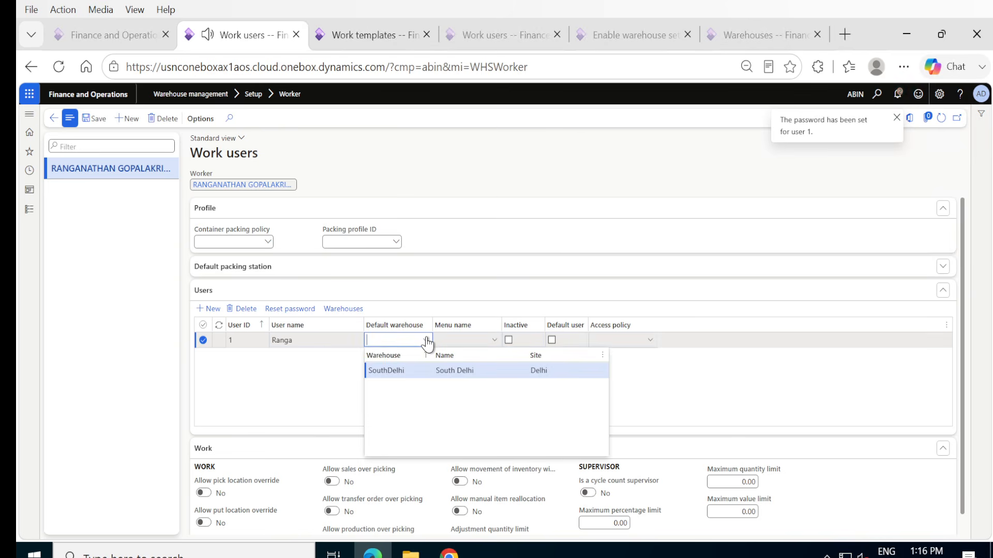
left_click(398, 370)
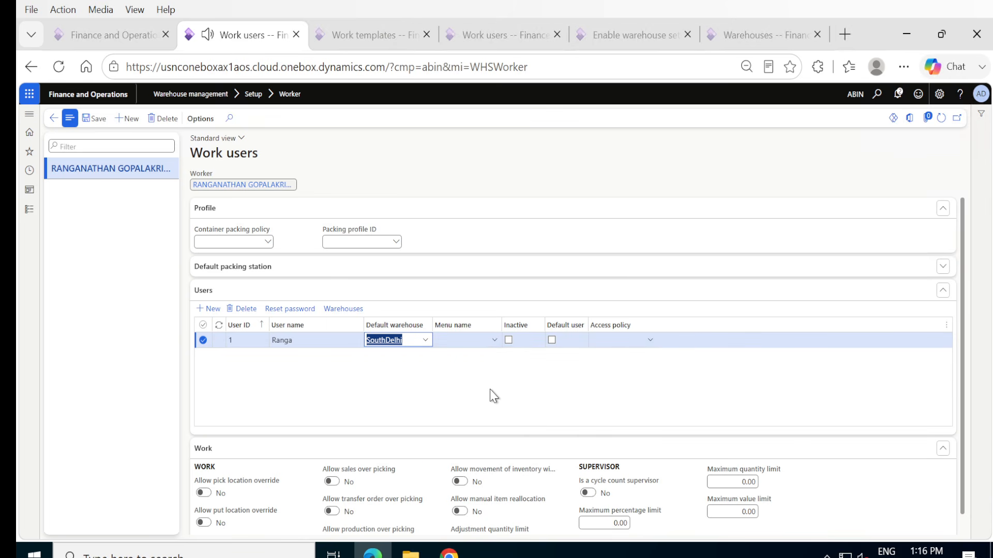
left_click(494, 340)
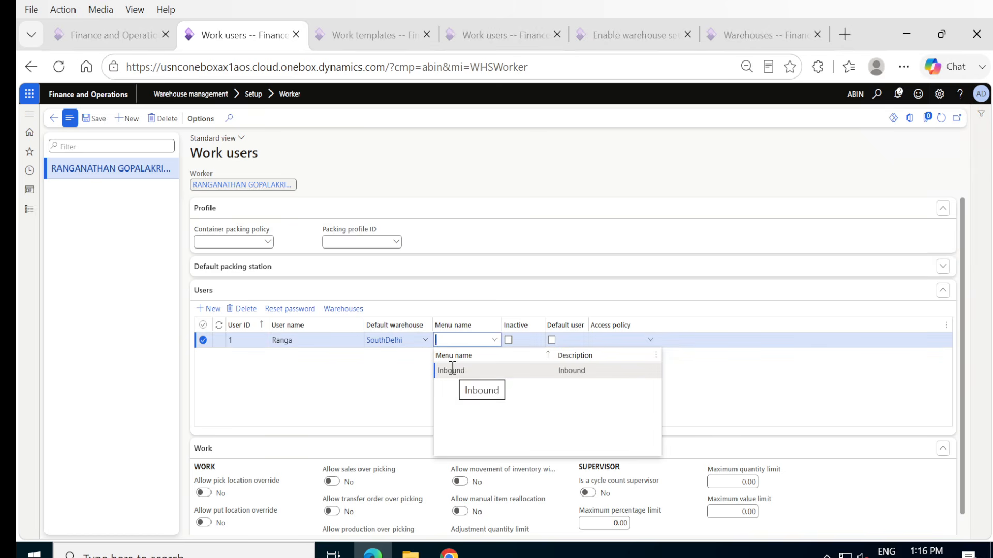
left_click(451, 371)
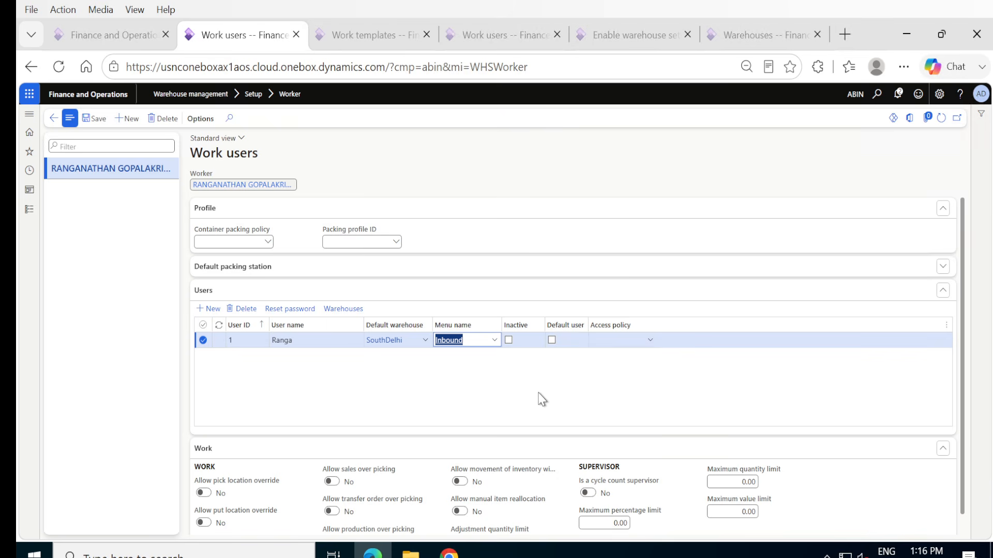
left_click(552, 340)
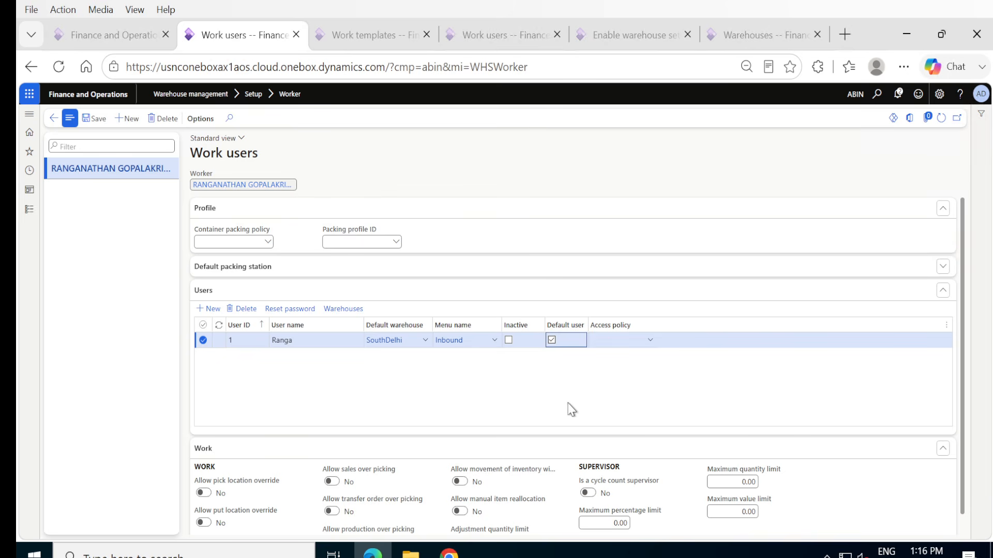
left_click(100, 121)
left_click(96, 120)
Open the Released products list in Product information management and look through the existing items.
left_click(29, 210)
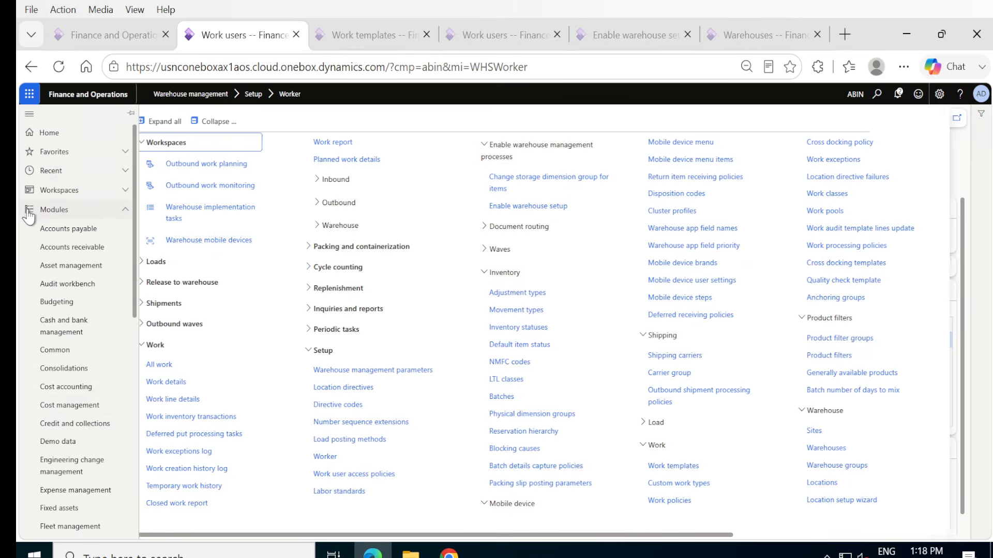
scroll(64, 365, "down", 10)
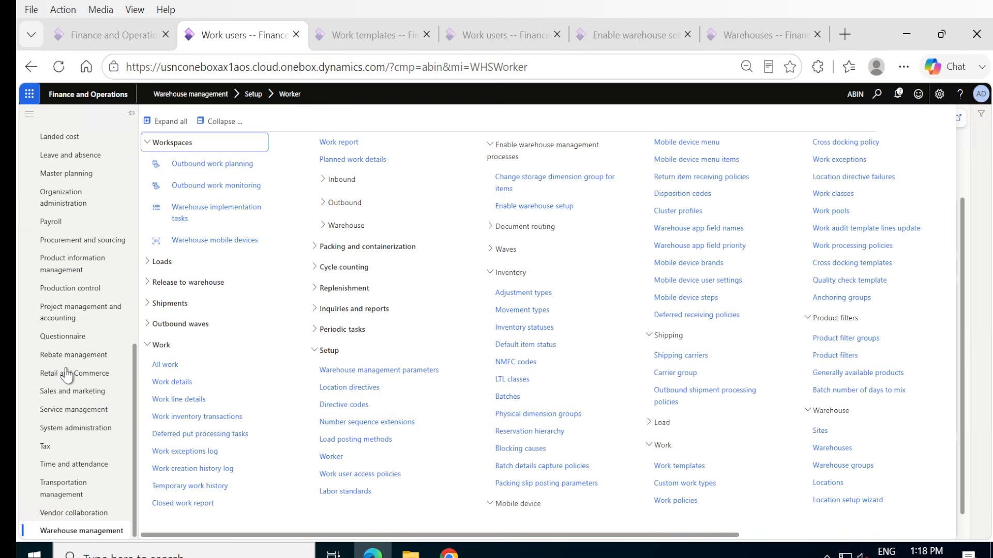
left_click(54, 270)
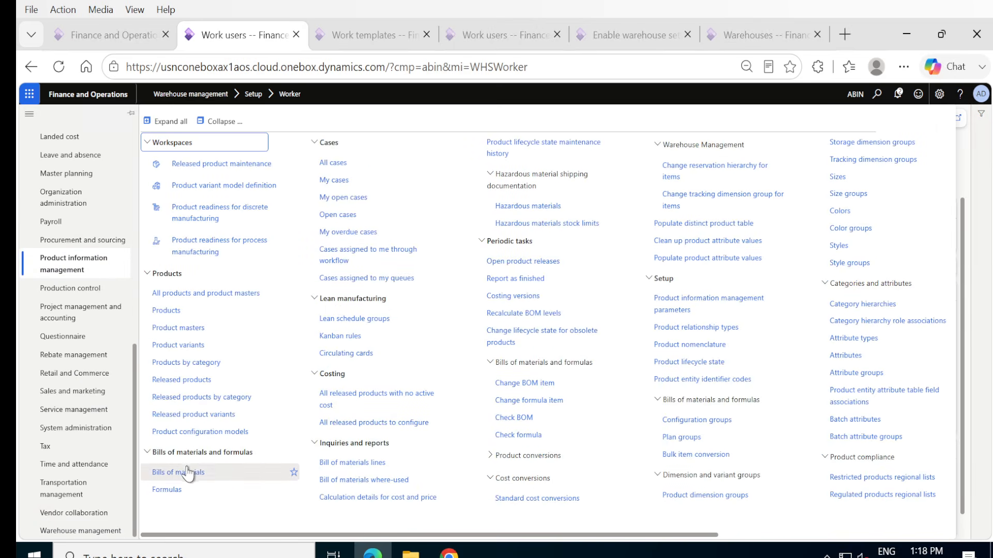
left_click(188, 384)
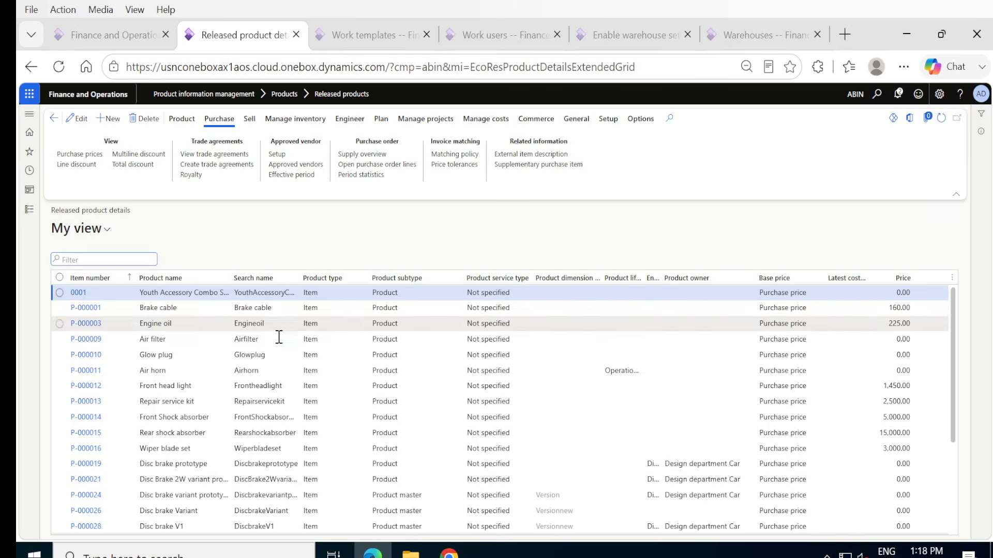
scroll(136, 488, "down", 3)
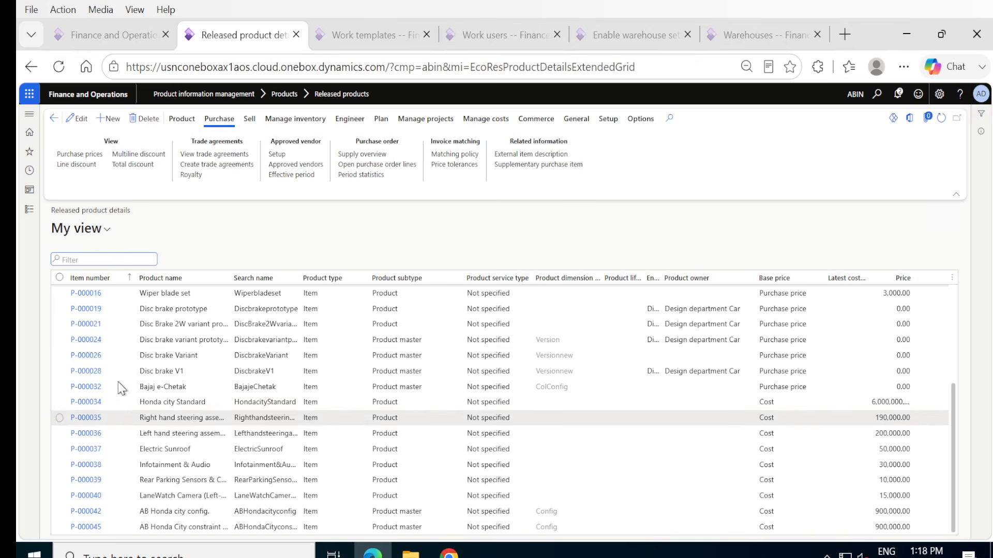
Open the Products list in Product information management and filter it by product number P-000.
left_click(30, 211)
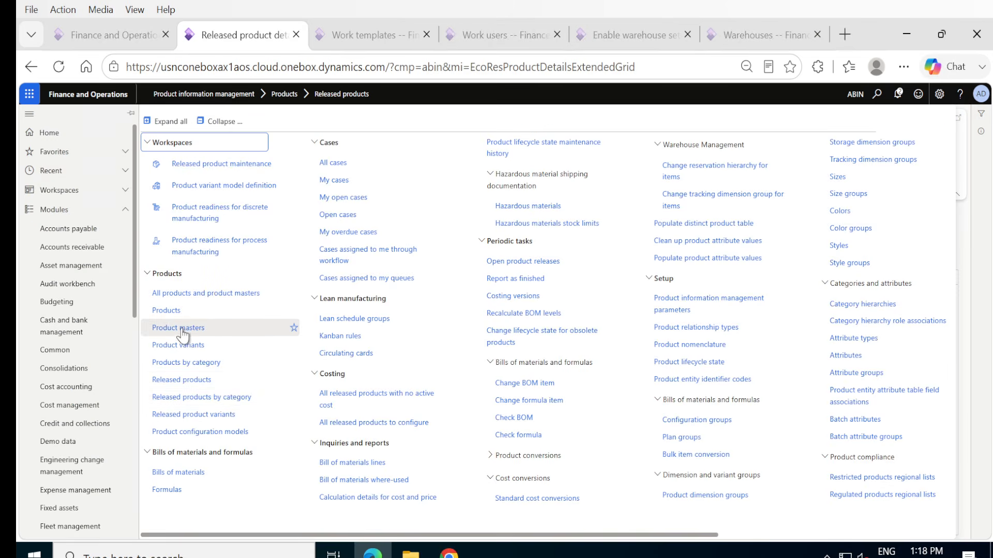
left_click(166, 311)
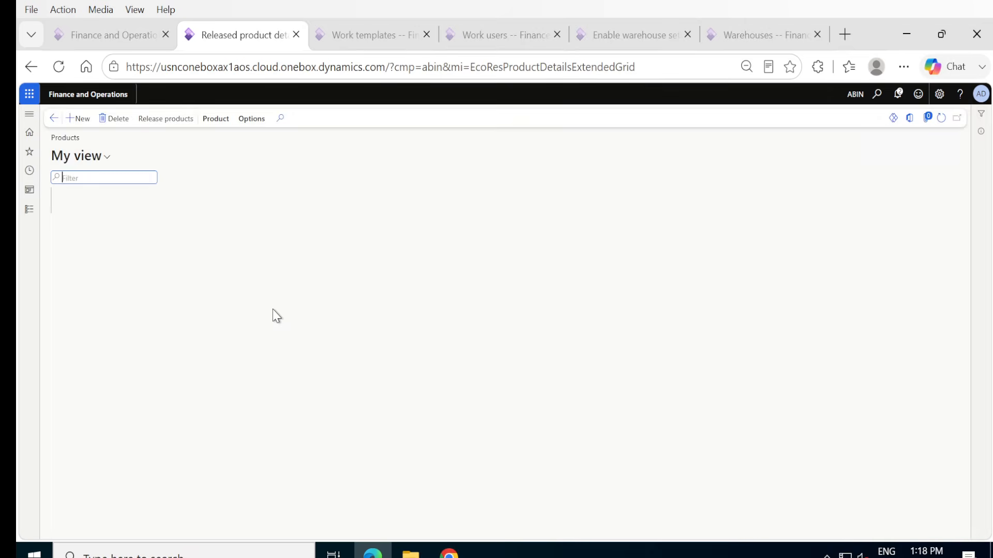
scroll(214, 455, "down", 20)
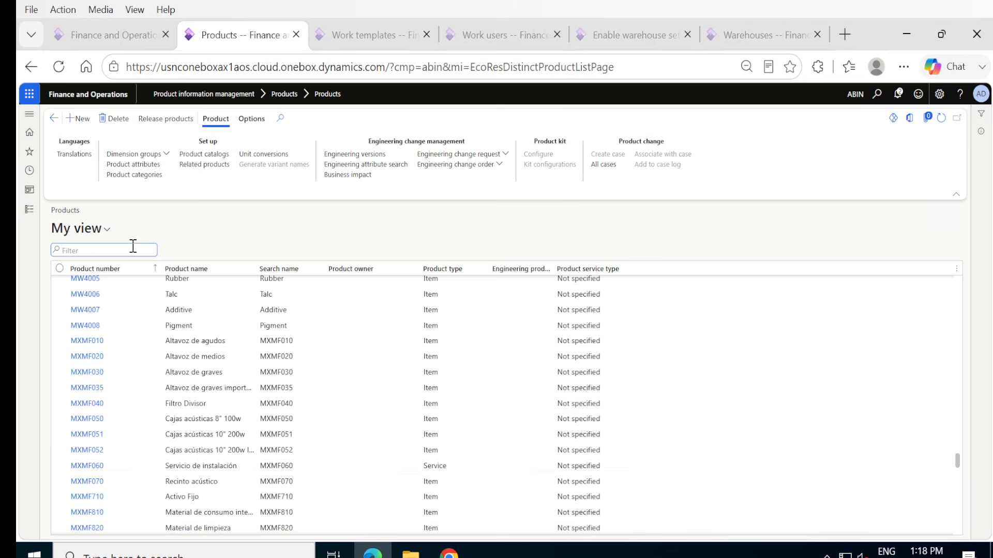
type("P-000")
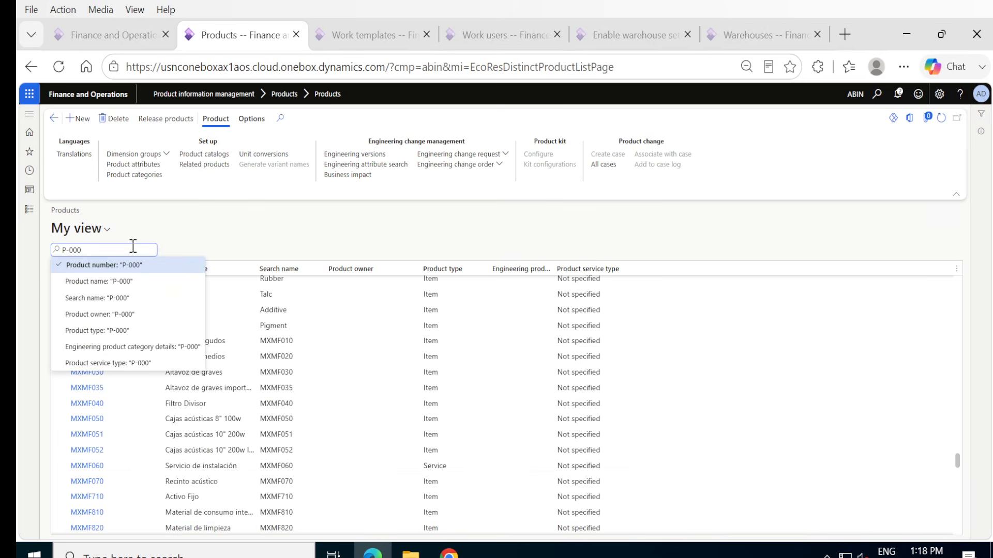
key("Return")
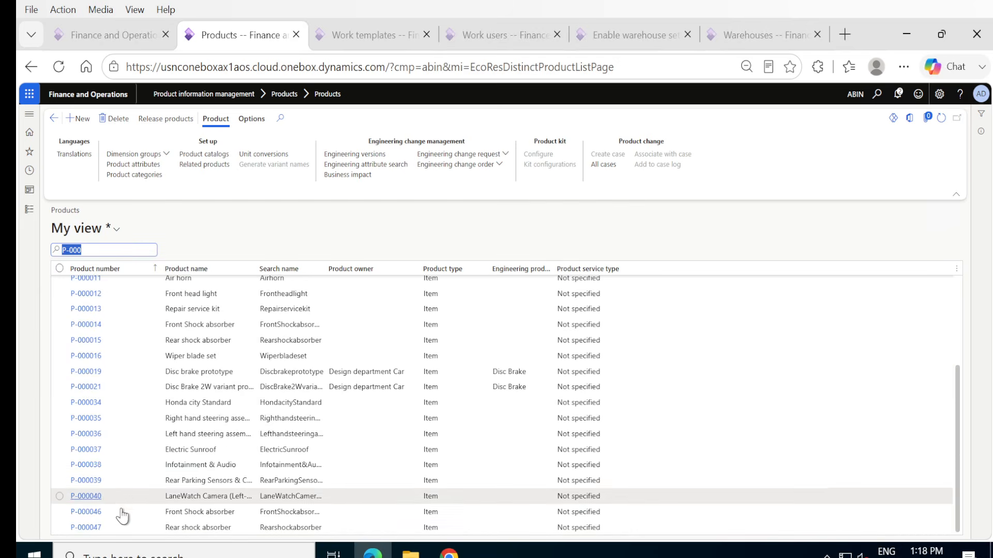
Release product P-000047 Rear shock absorber to company ABIN, without running in batch.
left_click(64, 529)
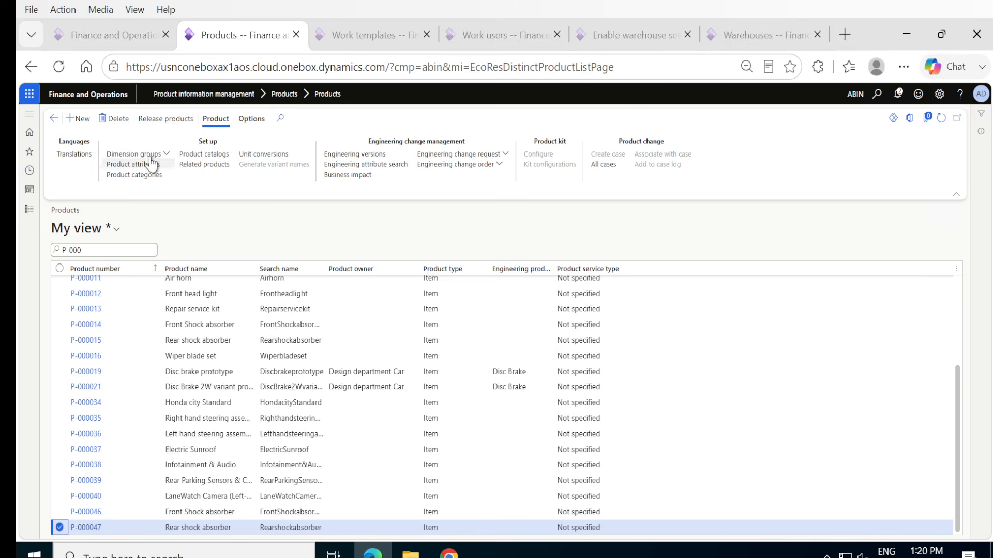
left_click(150, 120)
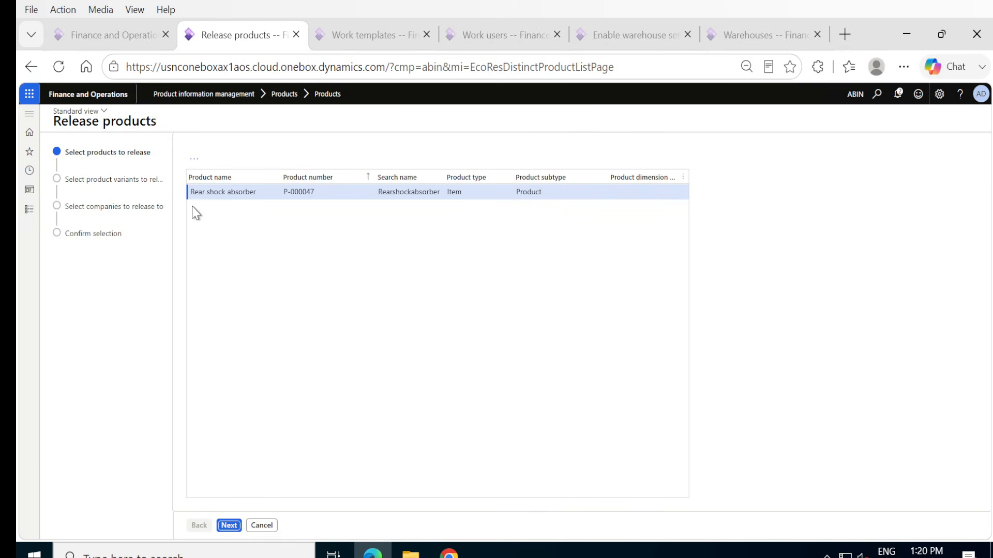
left_click(229, 526)
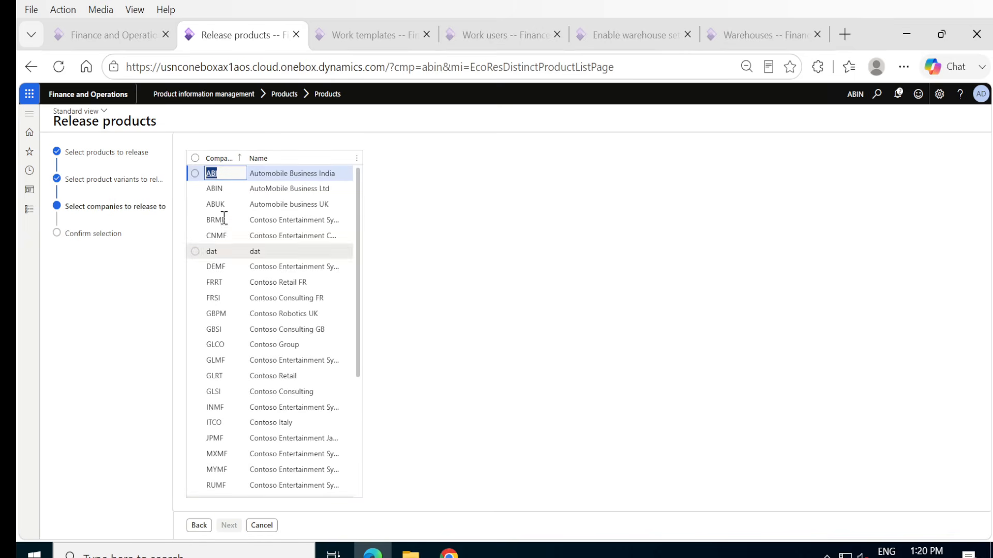
left_click(195, 189)
left_click(231, 527)
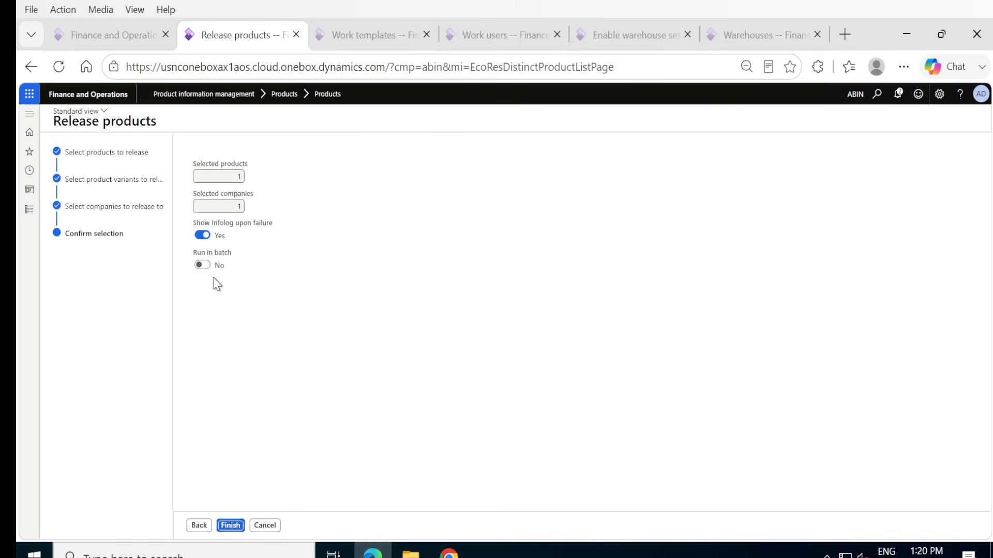
left_click(230, 526)
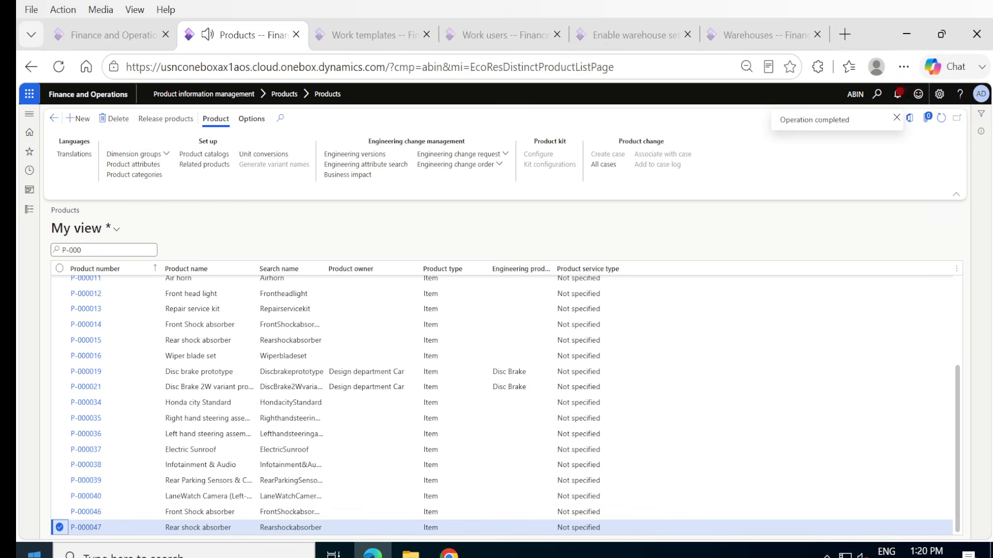
View the details of product P-000047, then open its record from the Released products list.
left_click(95, 527)
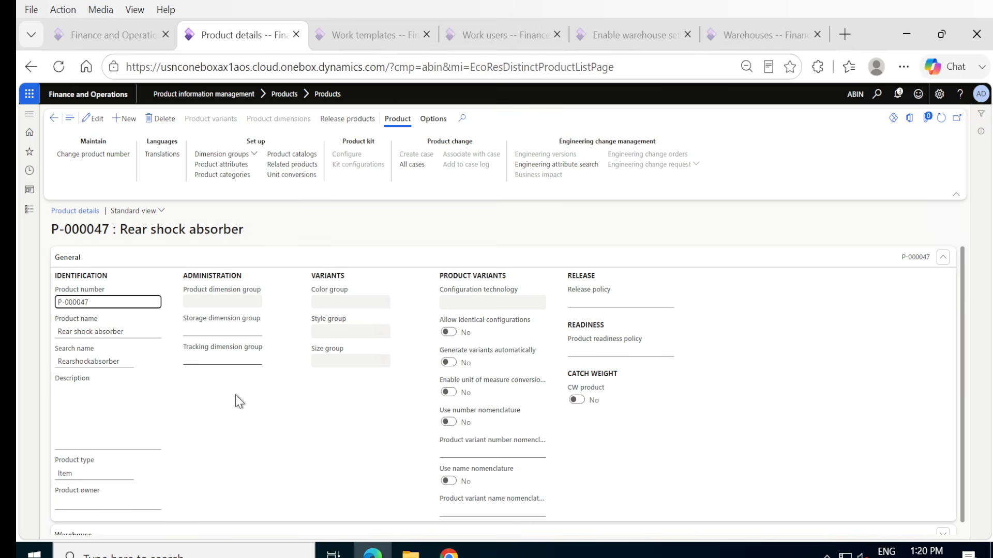
left_click(30, 210)
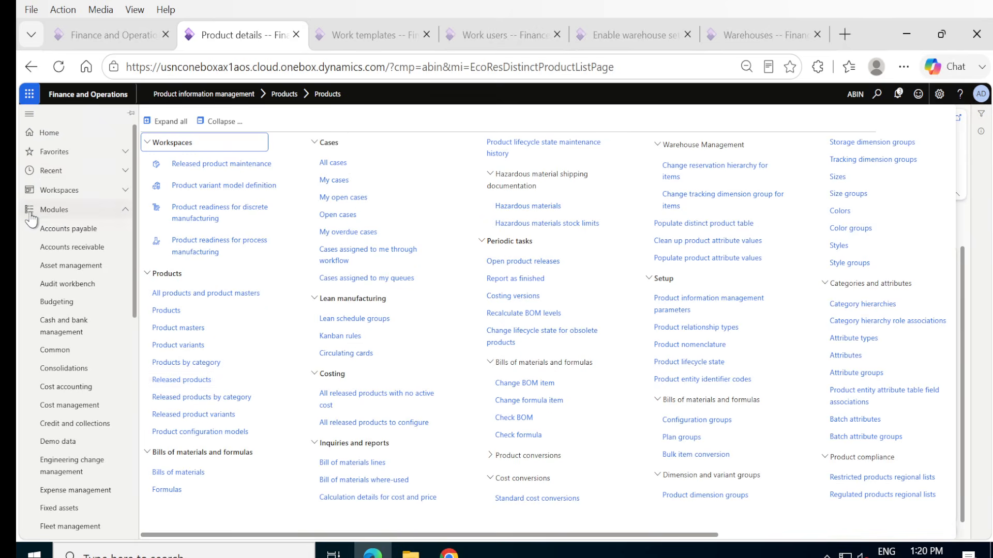
left_click(188, 382)
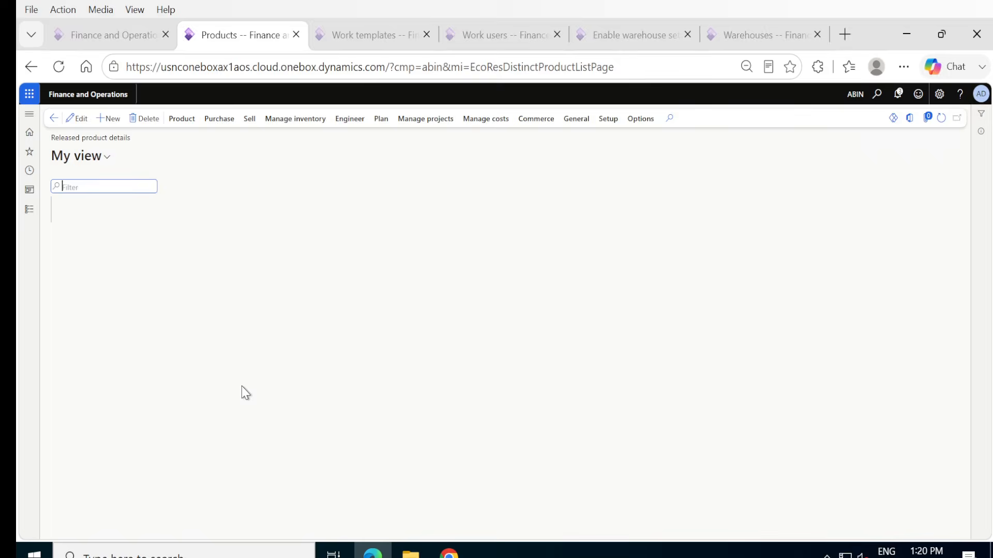
scroll(141, 519, "down", 4)
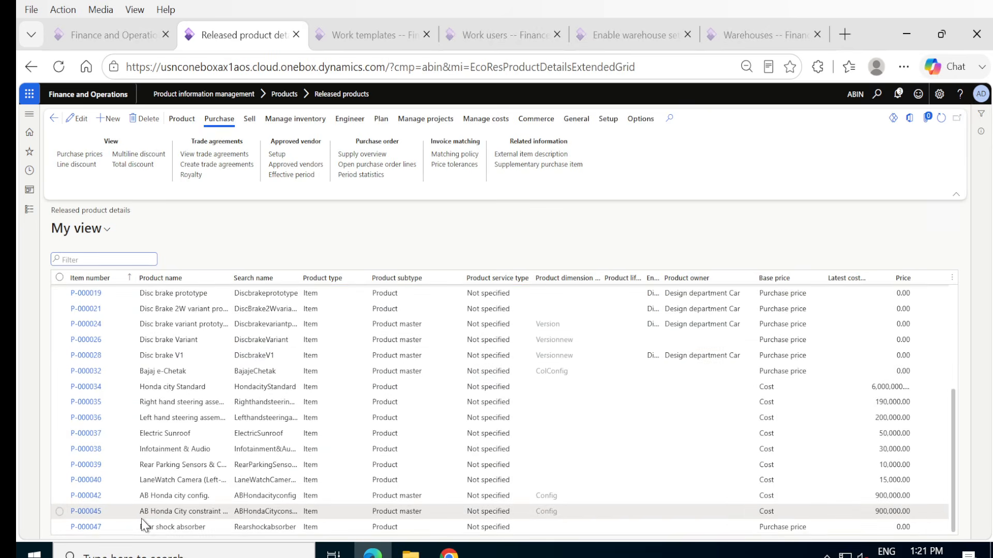
left_click(97, 533)
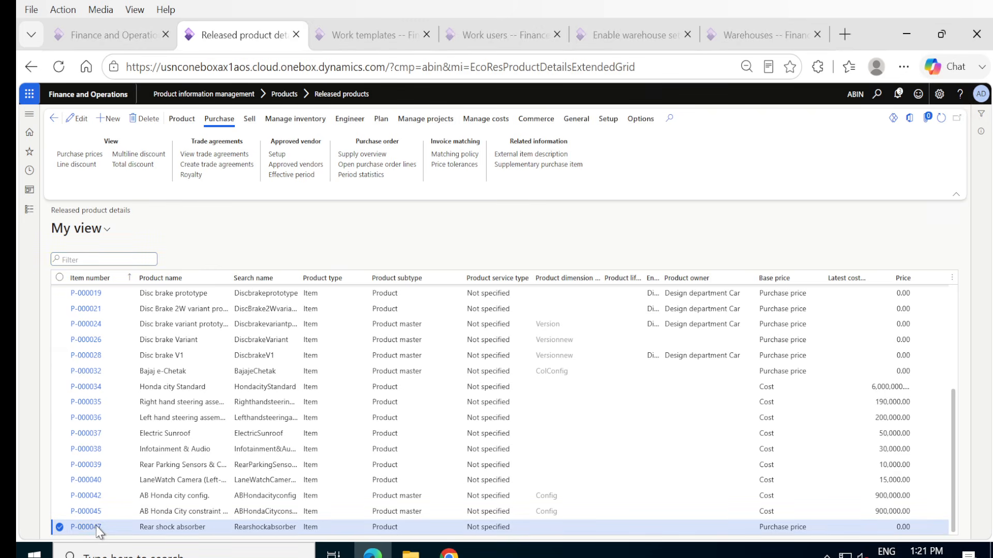
left_click(96, 528)
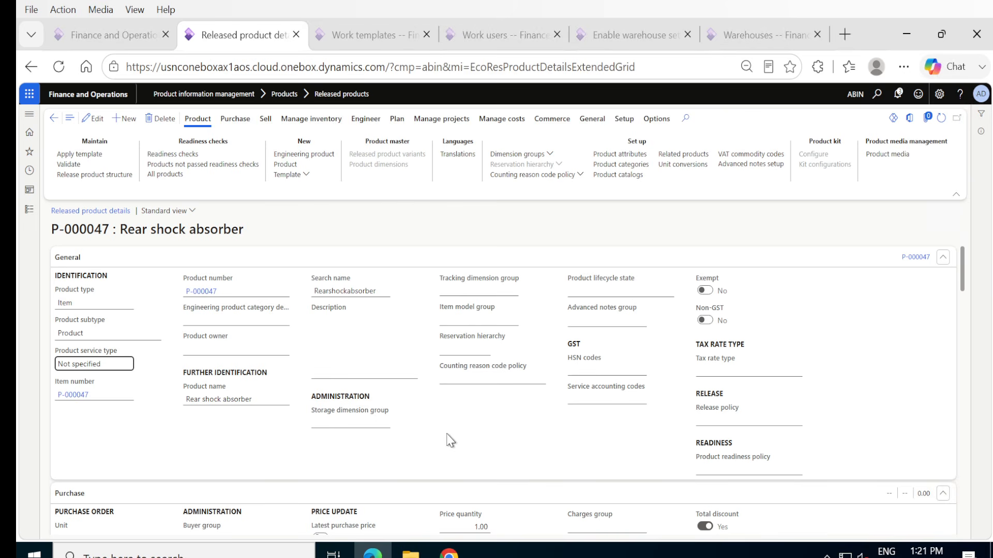
Assign storage dimension group SiteWHLoc and tracking dimension group None to the released product P-000047.
scroll(519, 449, "down", 4)
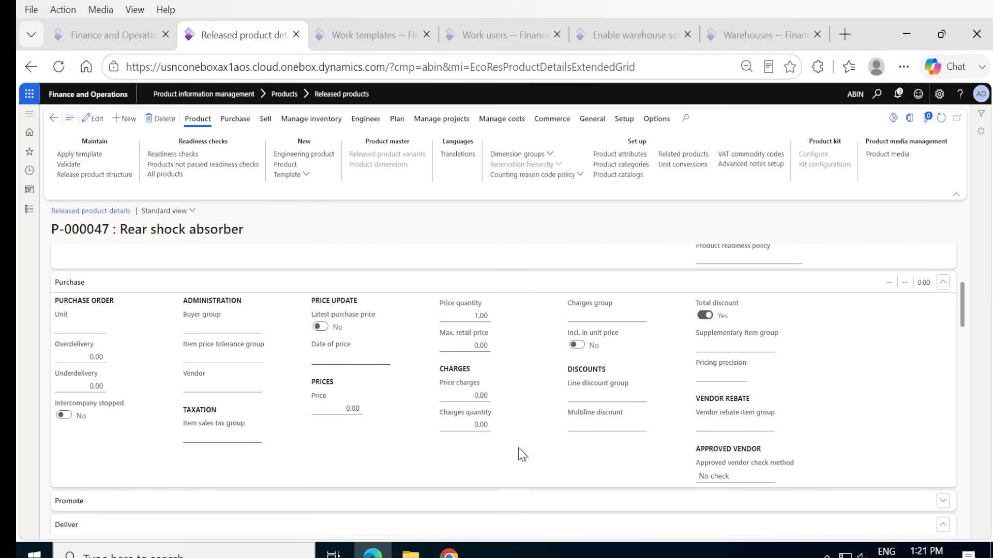
scroll(519, 448, "up", 4)
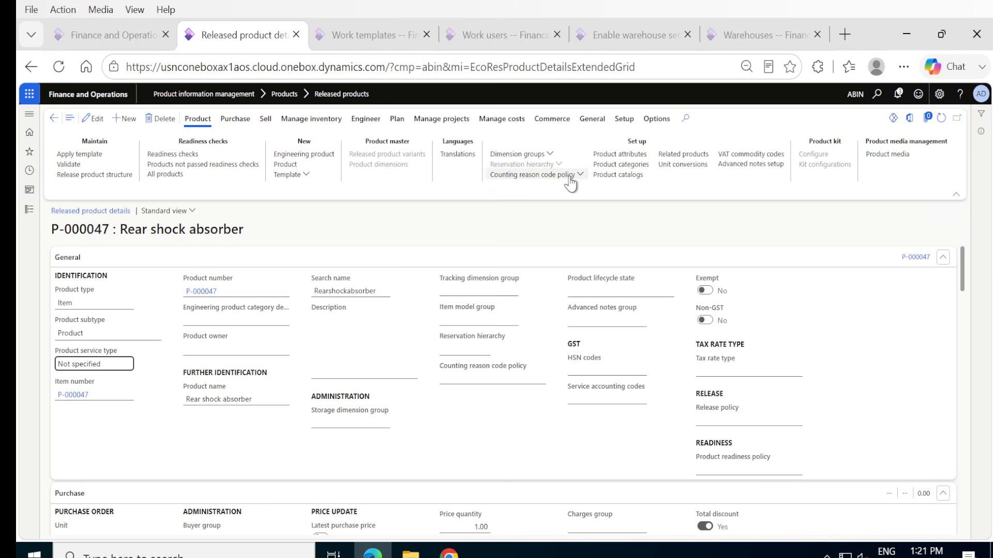
left_click(548, 154)
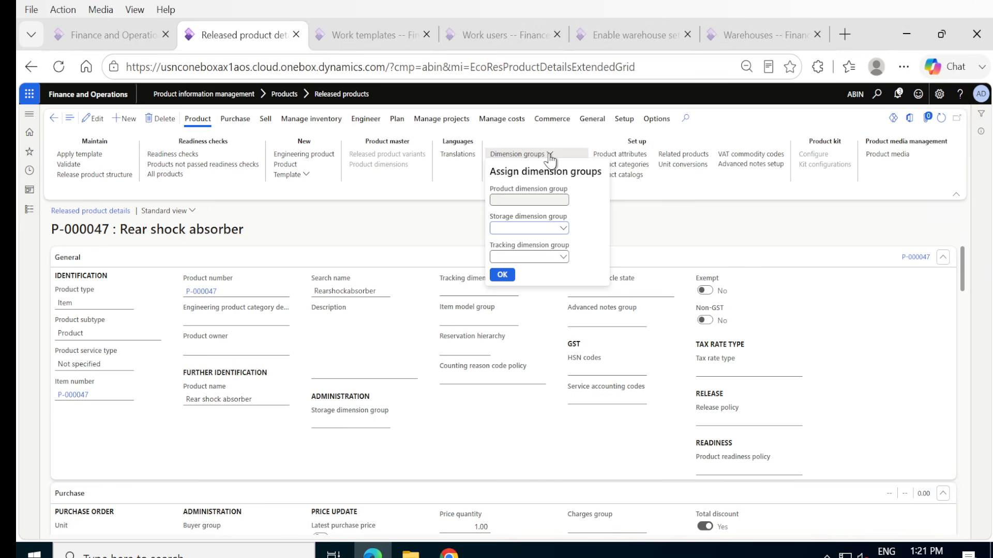
left_click(563, 231)
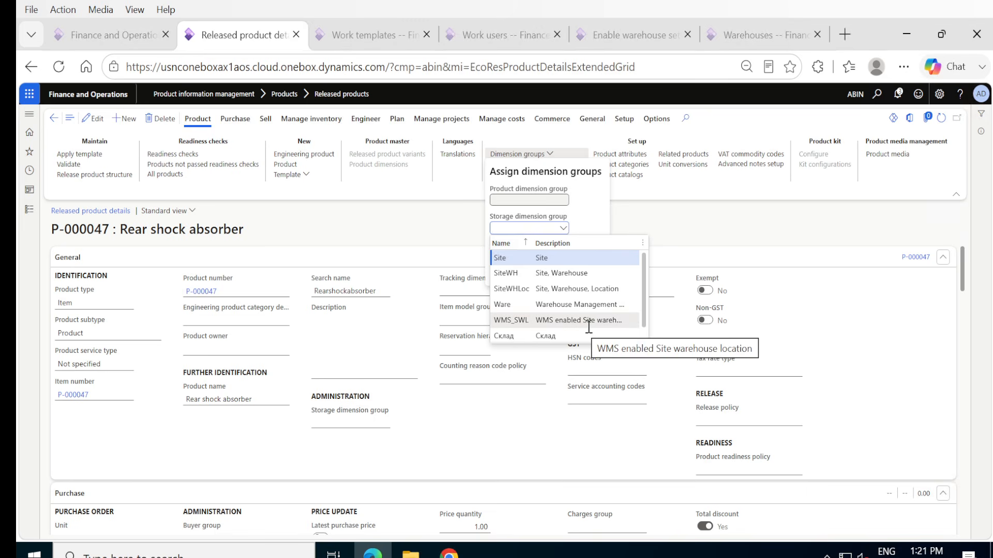
scroll(589, 327, "down", 1)
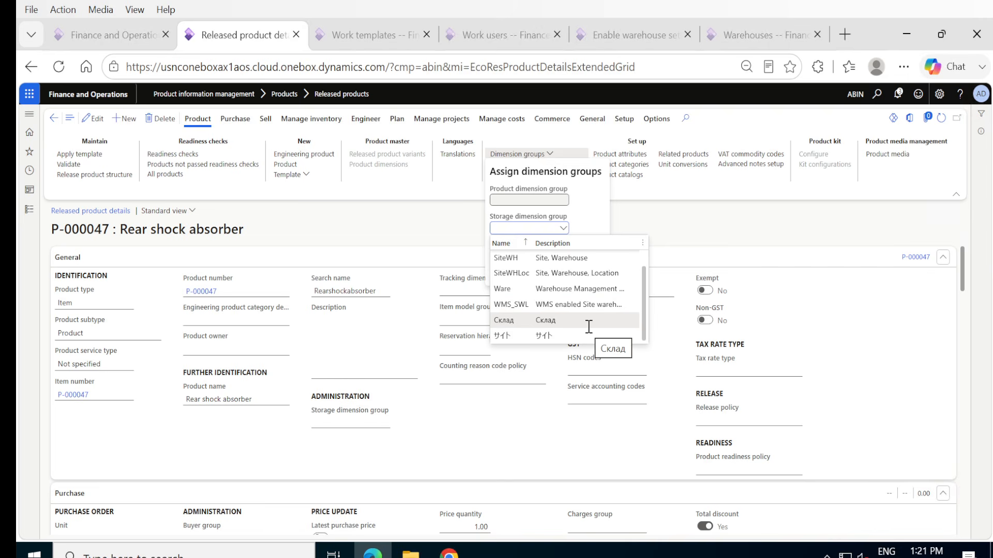
left_click(578, 274)
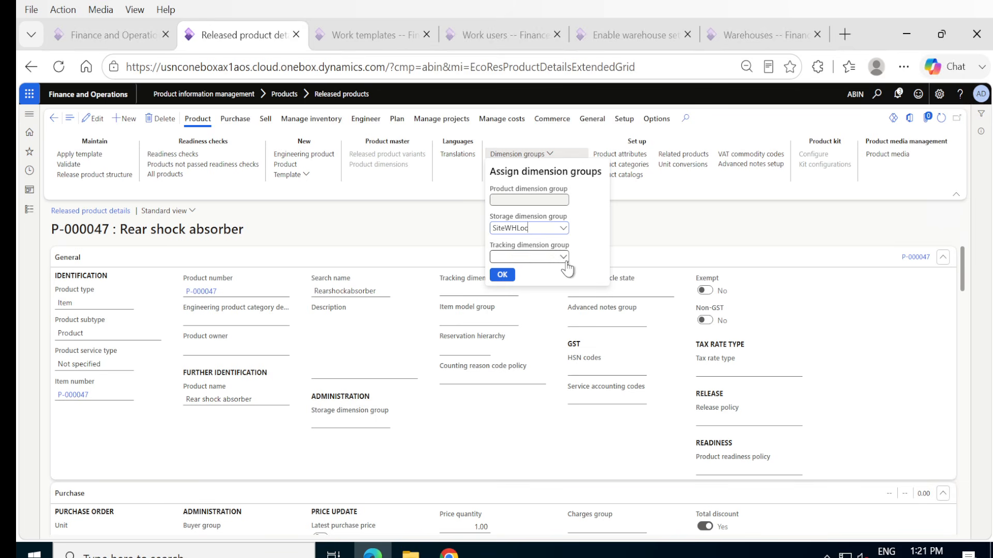
left_click(563, 258)
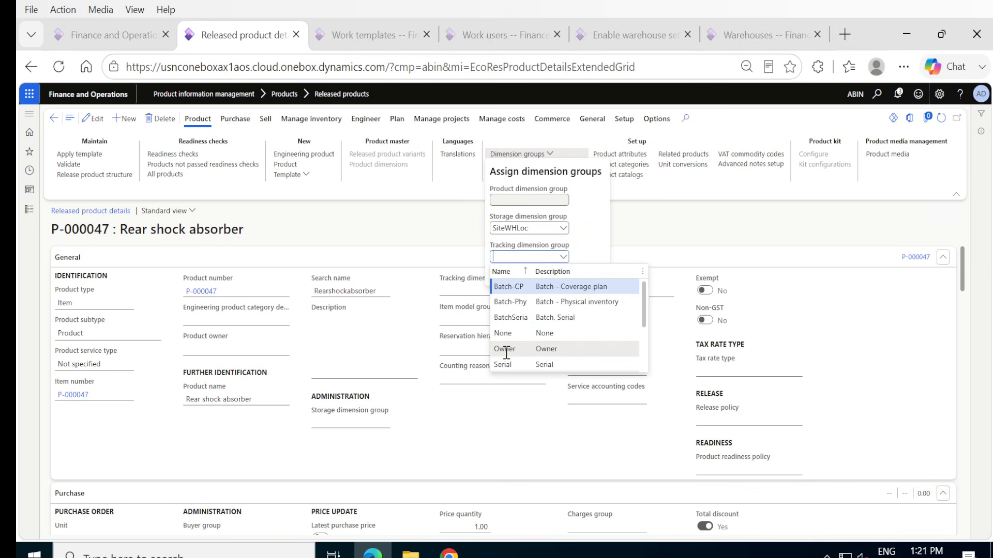
left_click(504, 333)
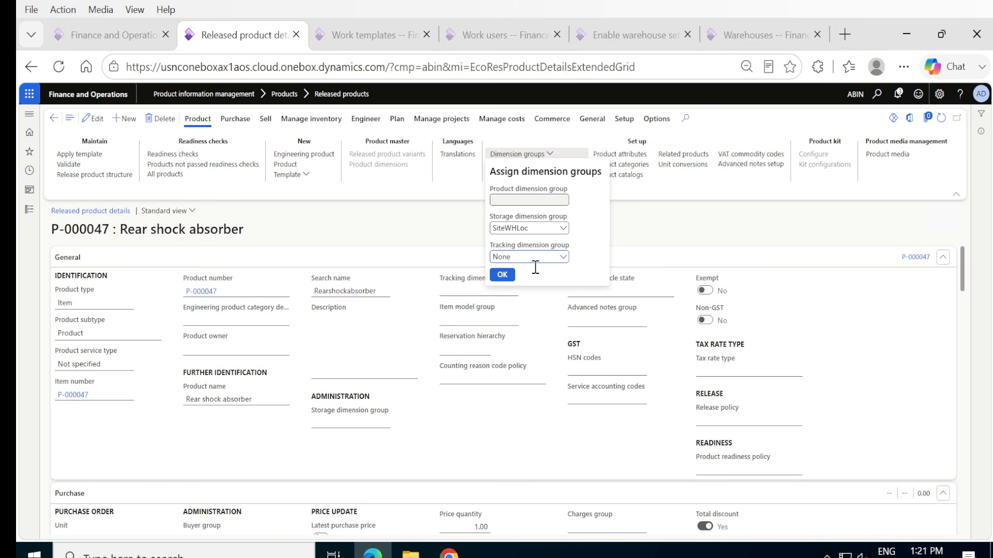
left_click(502, 275)
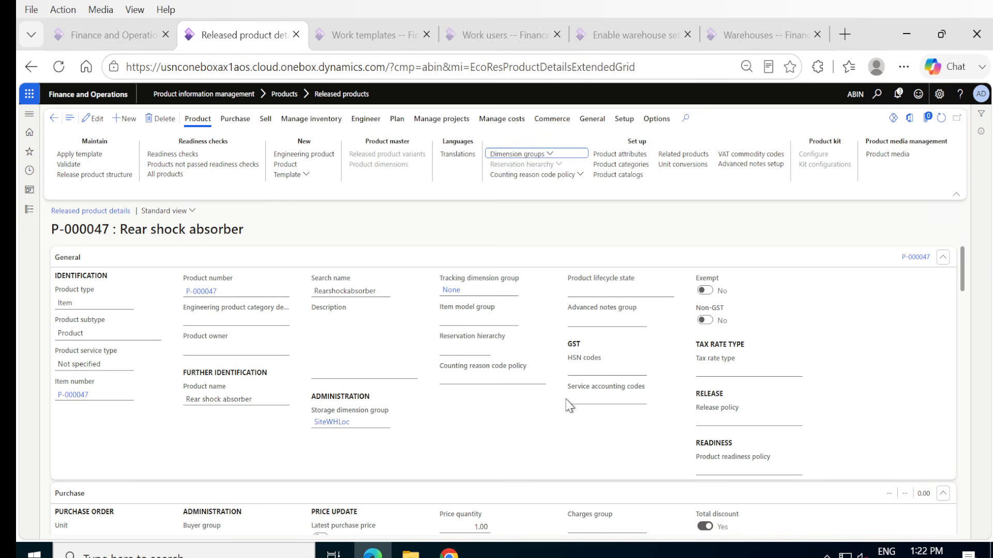
Put the released product in edit mode and open the Item model groups setup from its item model group field.
scroll(546, 405, "down", 10)
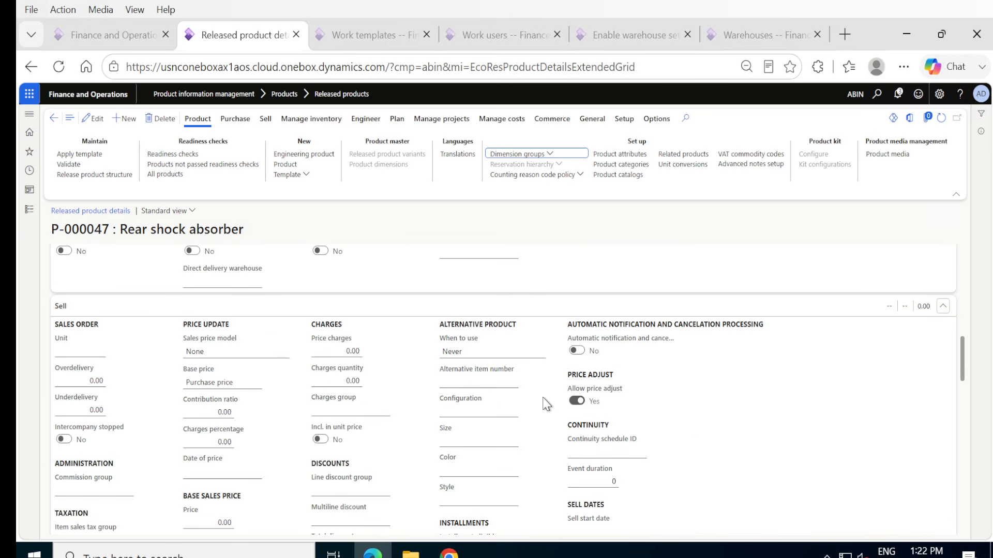
scroll(547, 405, "down", 5)
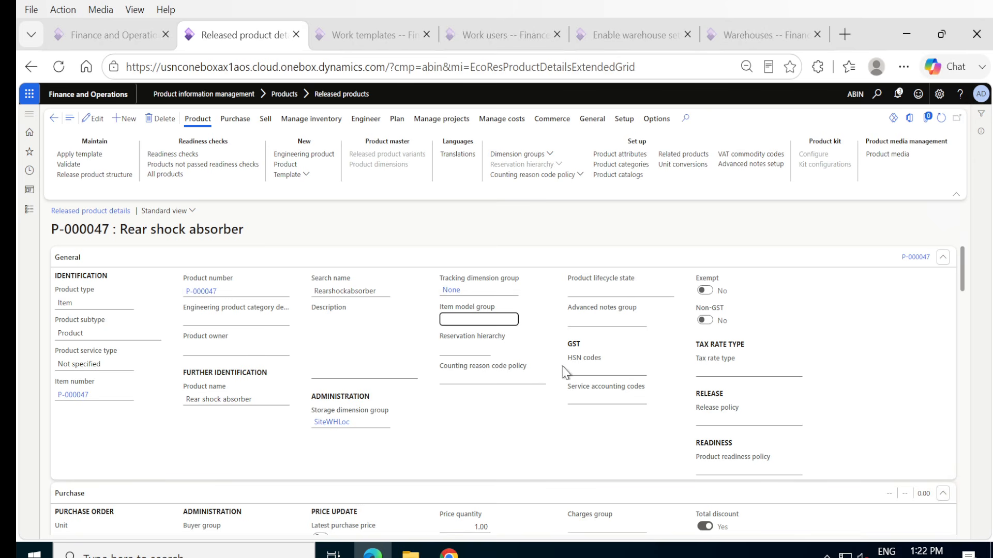
left_click(93, 118)
left_click(513, 319)
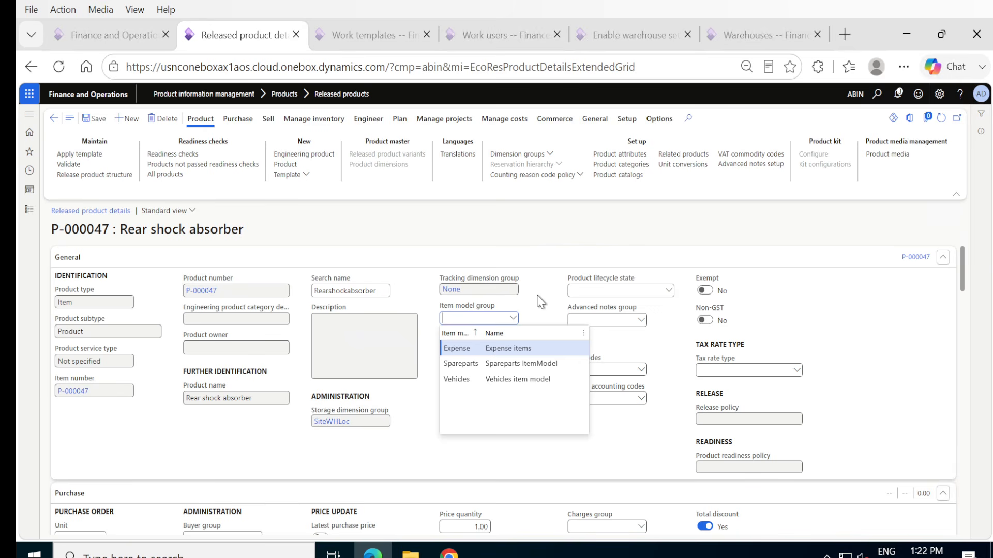
right_click(514, 322)
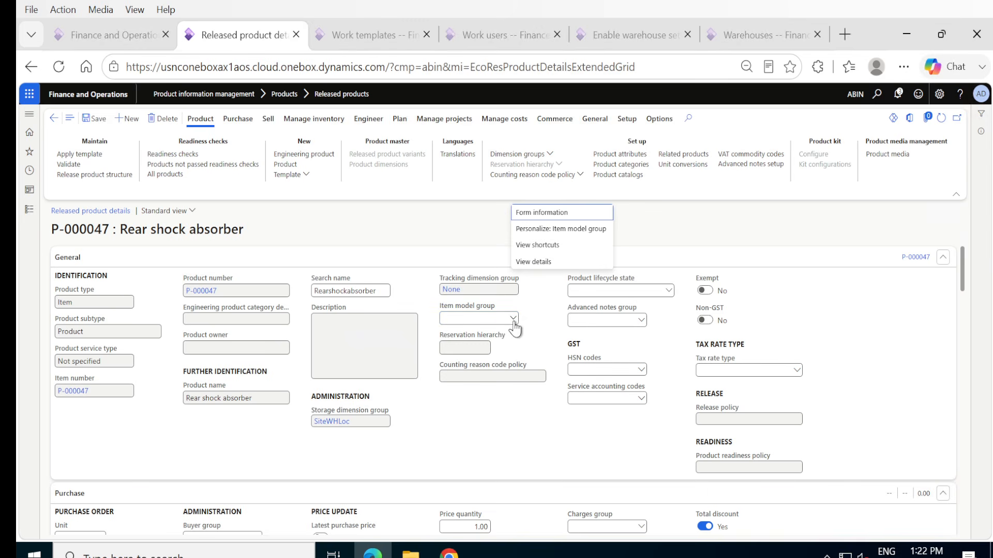
right_click(515, 320)
mouse_move(516, 324)
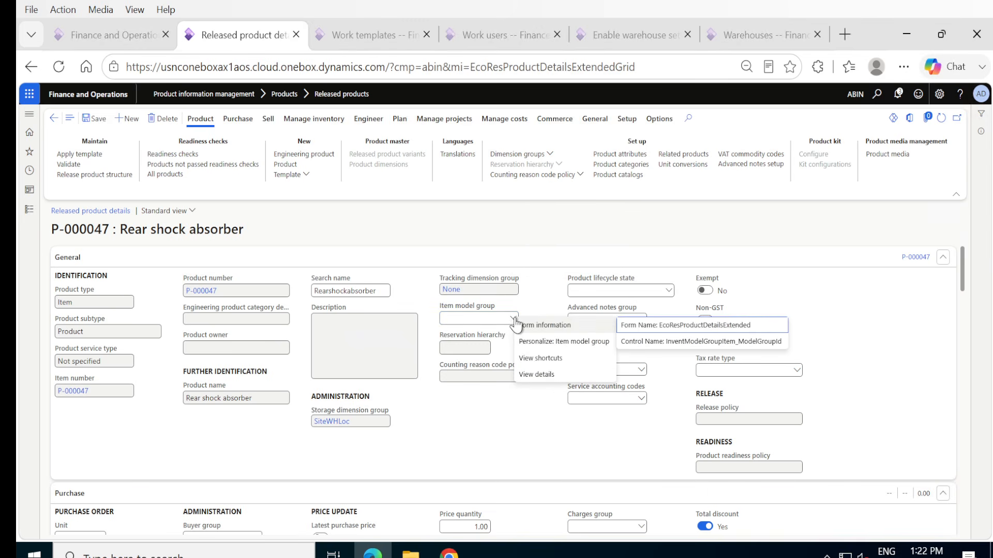
left_click(526, 371)
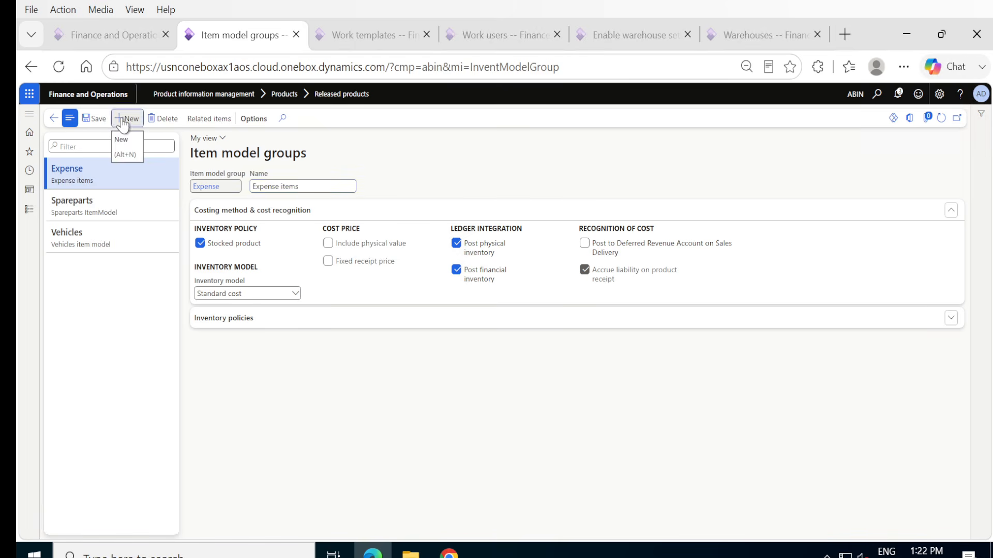
left_click(123, 122)
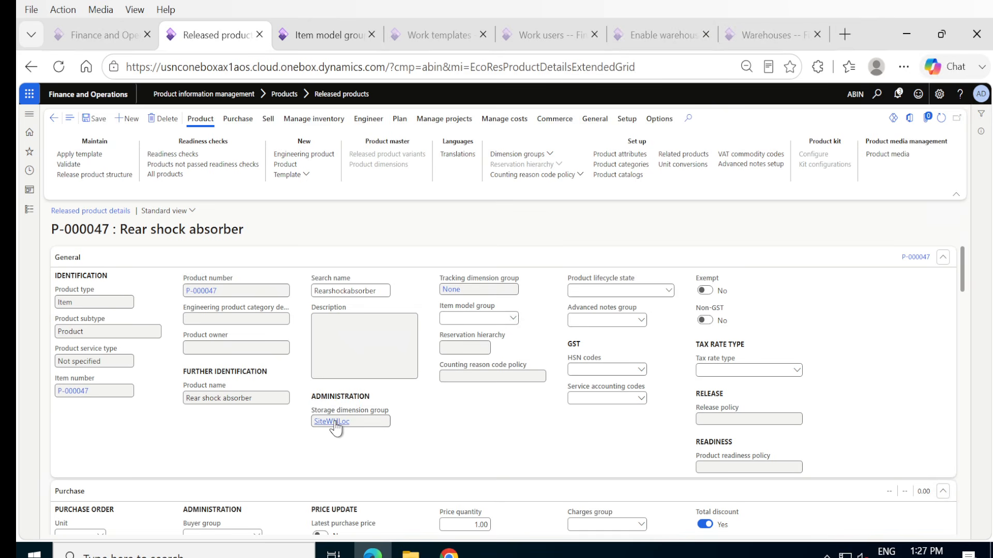
Set the product's item model group to Spareparts and open the details of its storage dimension group SiteWHLoc.
mouse_move(335, 428)
left_click(512, 317)
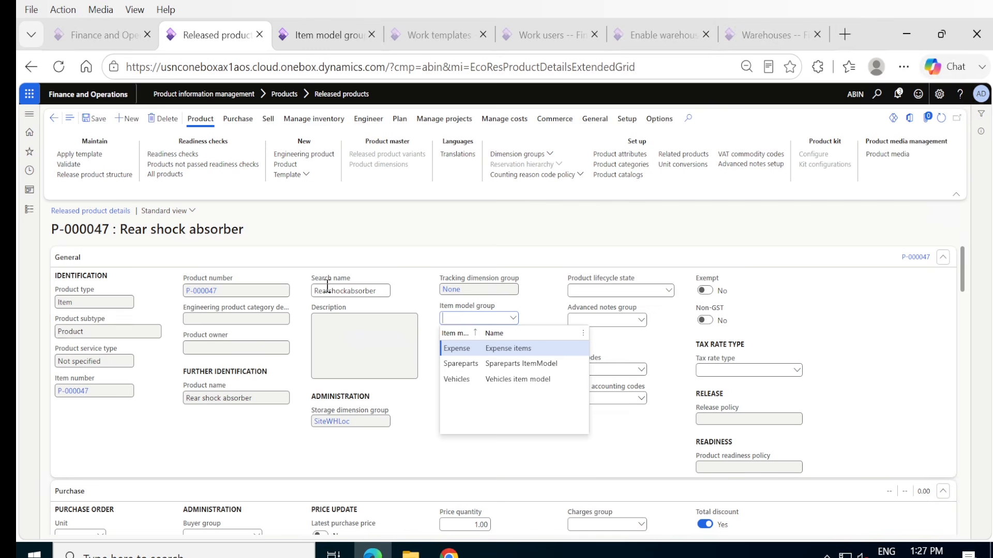
left_click(457, 364)
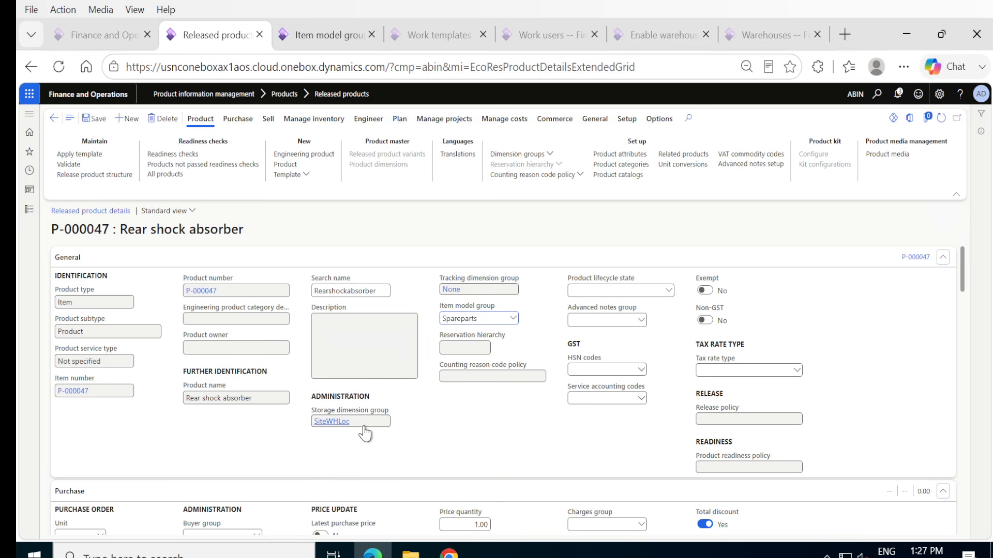
left_click(327, 426)
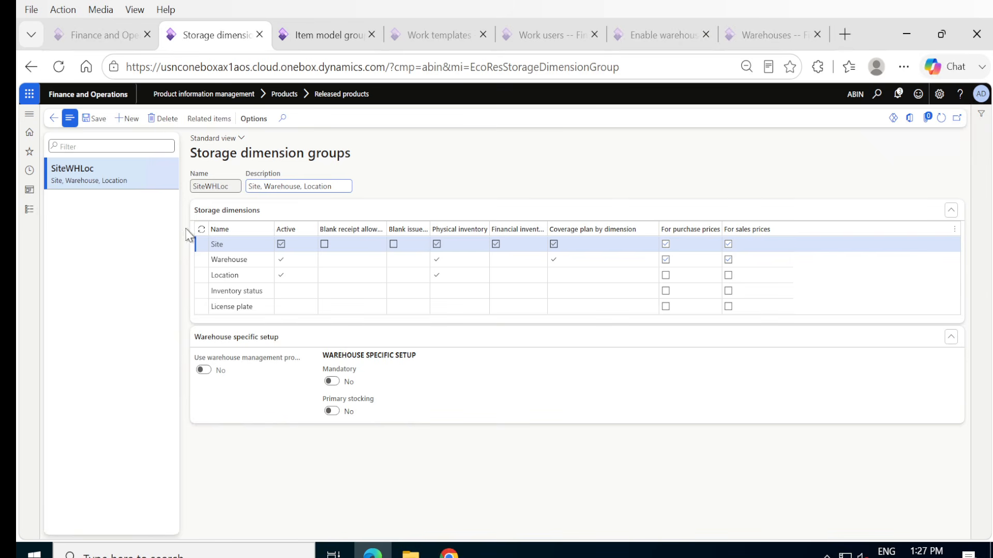
Return to released product P-000047 and assign it storage dimension group Ware, keeping tracking dimension group None.
left_click(298, 248)
left_click(53, 119)
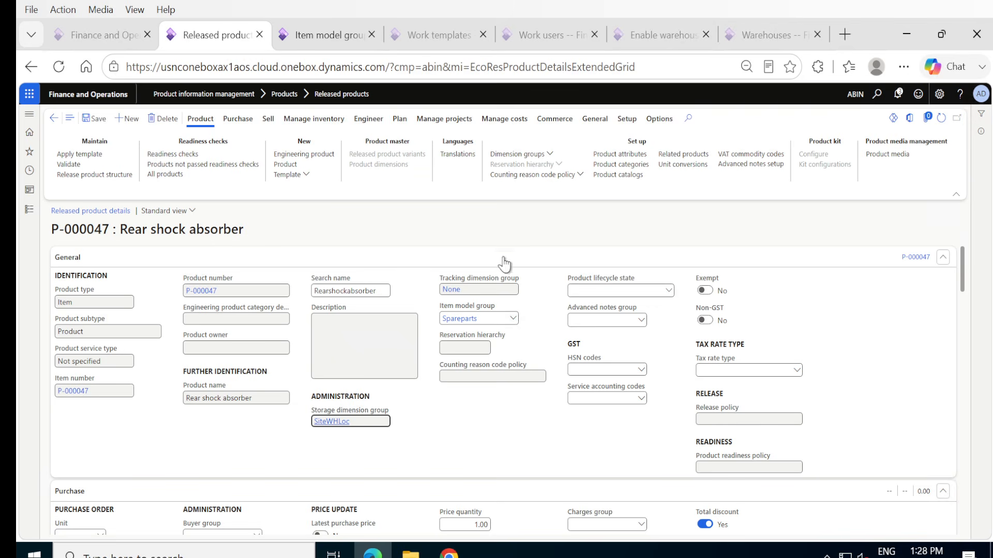
left_click(553, 154)
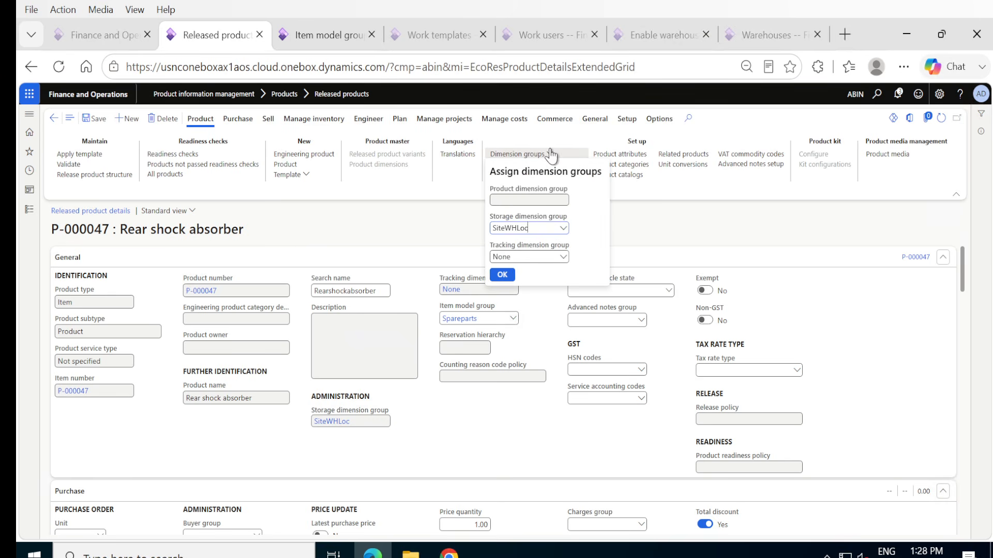
left_click(563, 229)
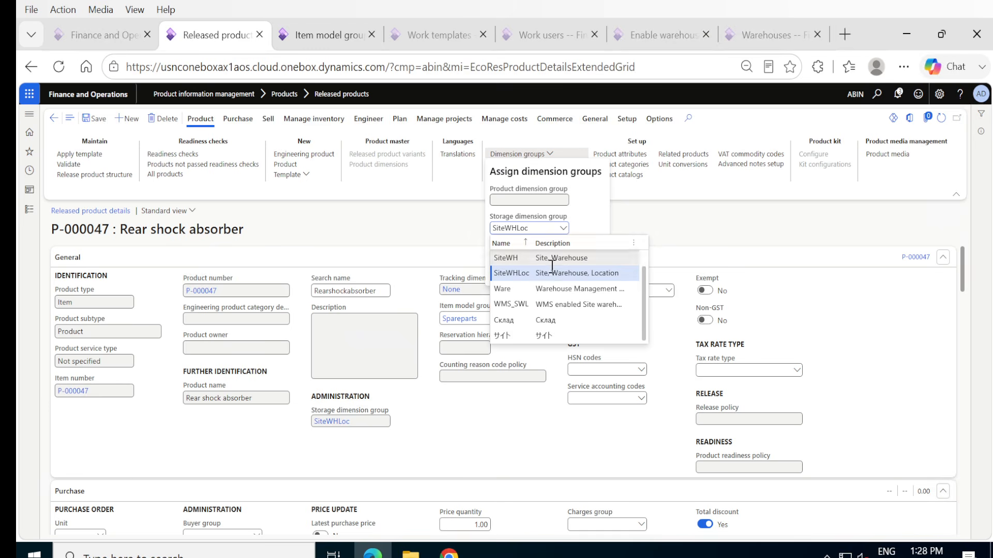
left_click(532, 288)
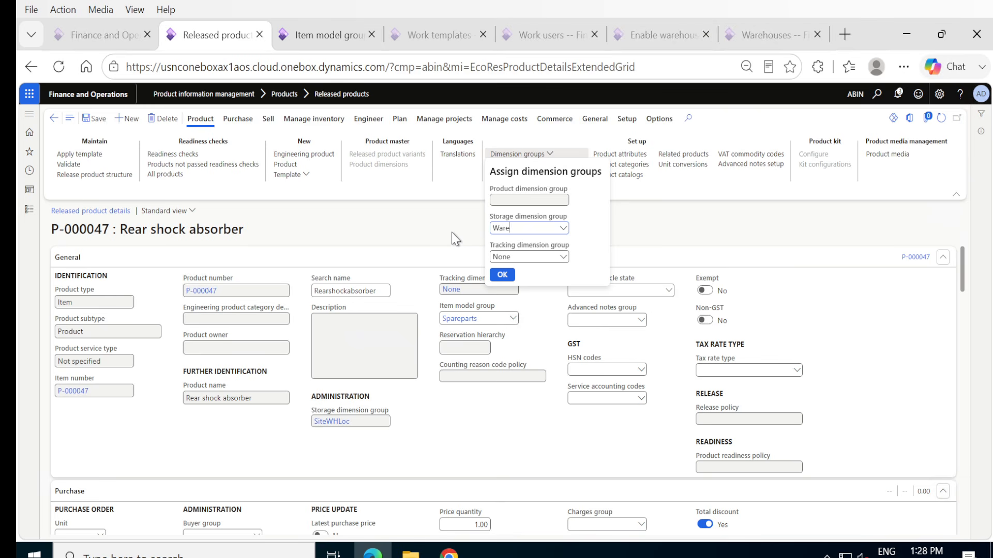
left_click(501, 276)
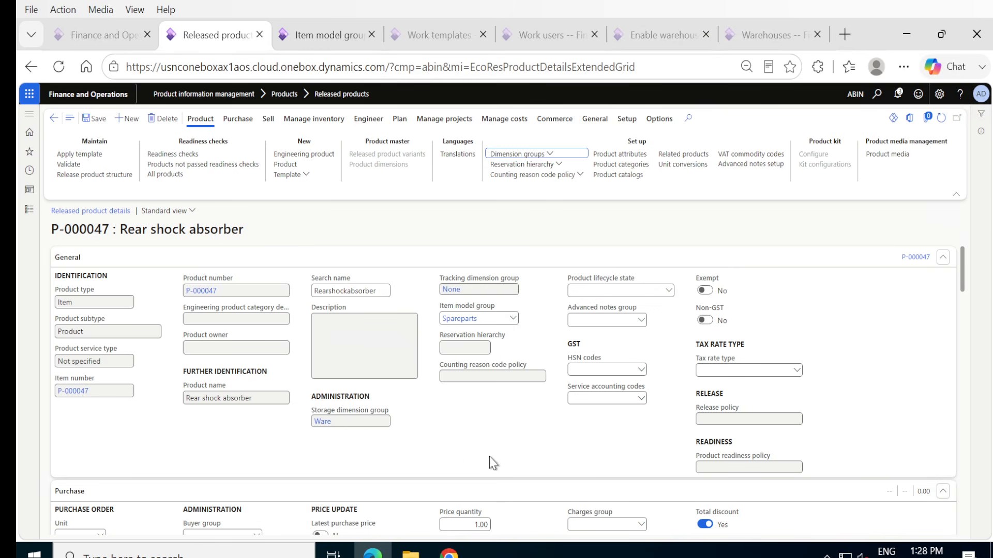
View the setup of the product's storage dimension group Ware, then return to the released product details.
left_click(322, 422)
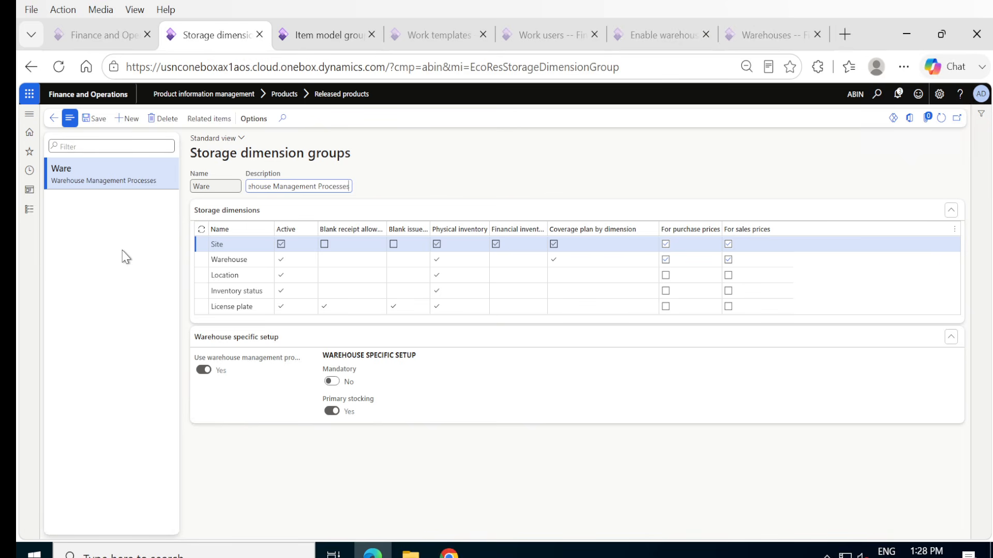
left_click(94, 123)
left_click(53, 118)
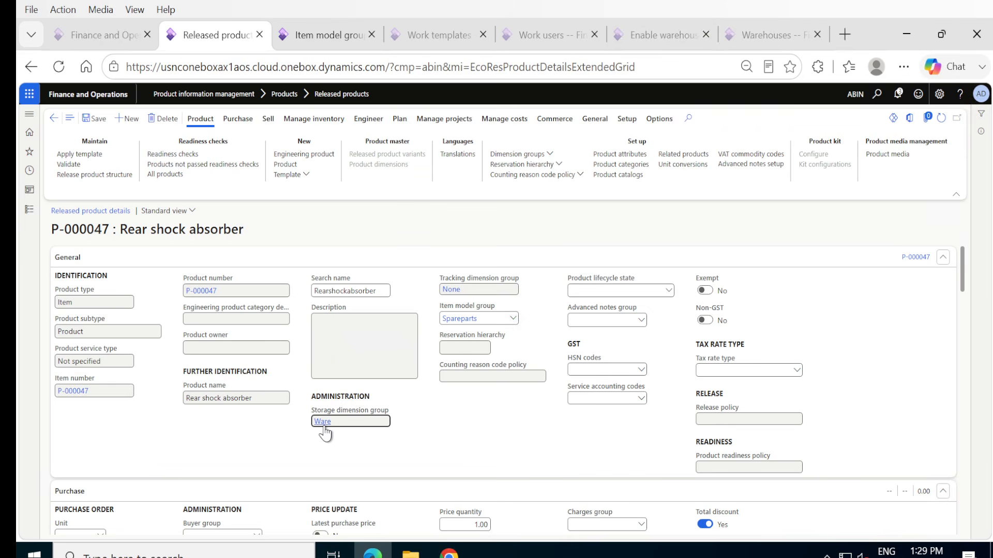
left_click(98, 126)
Try to set the unit sequence group ID to Each in the product's Warehouse section.
scroll(514, 417, "down", 3)
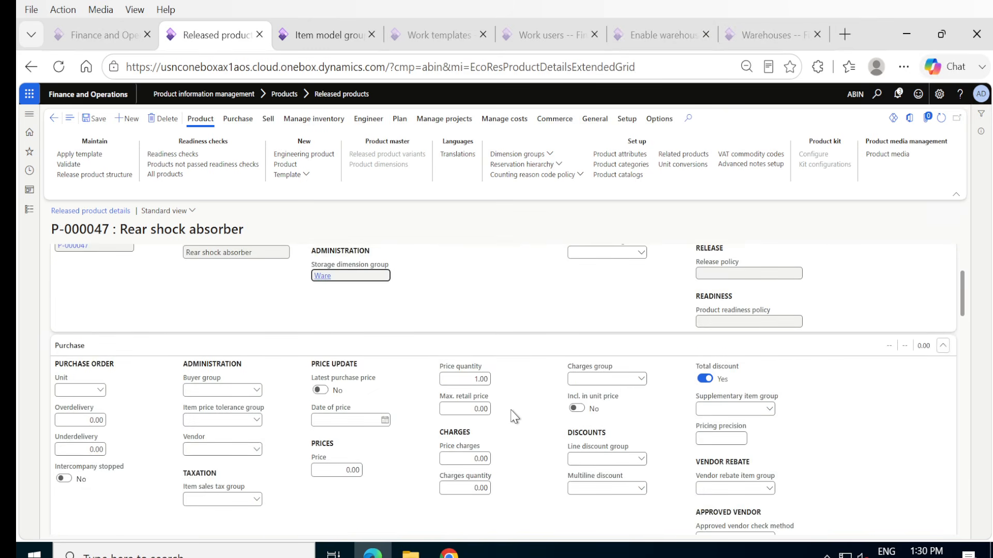
scroll(515, 411, "down", 10)
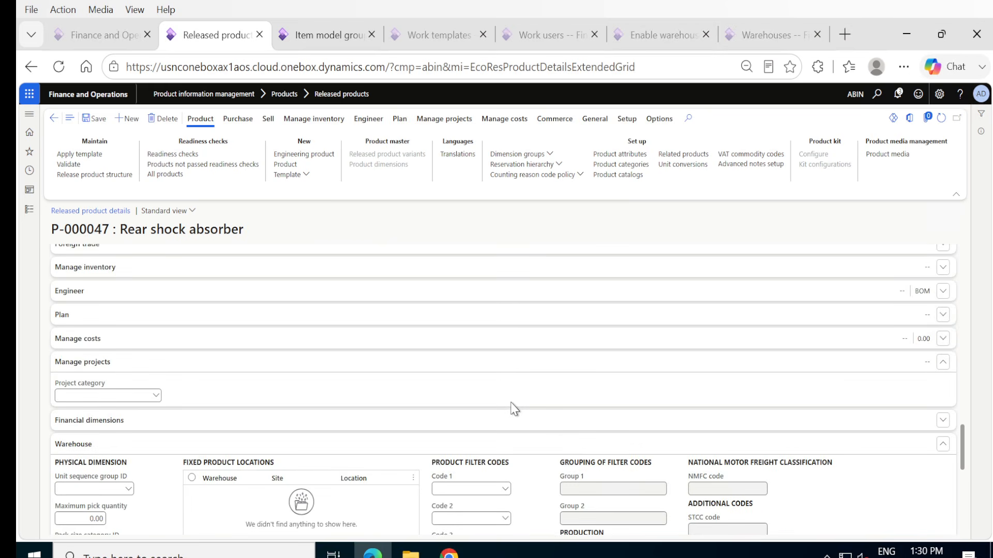
left_click(129, 489)
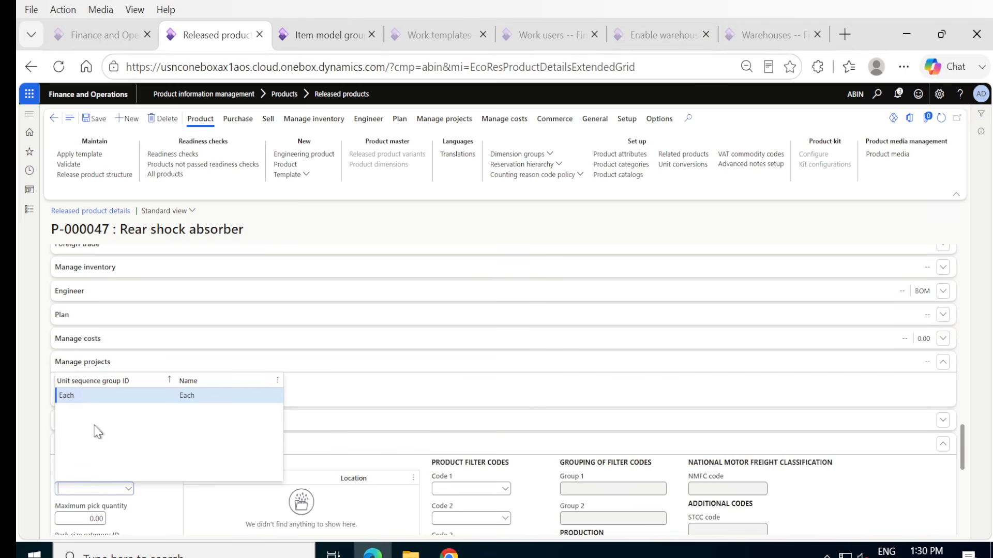
left_click(72, 396)
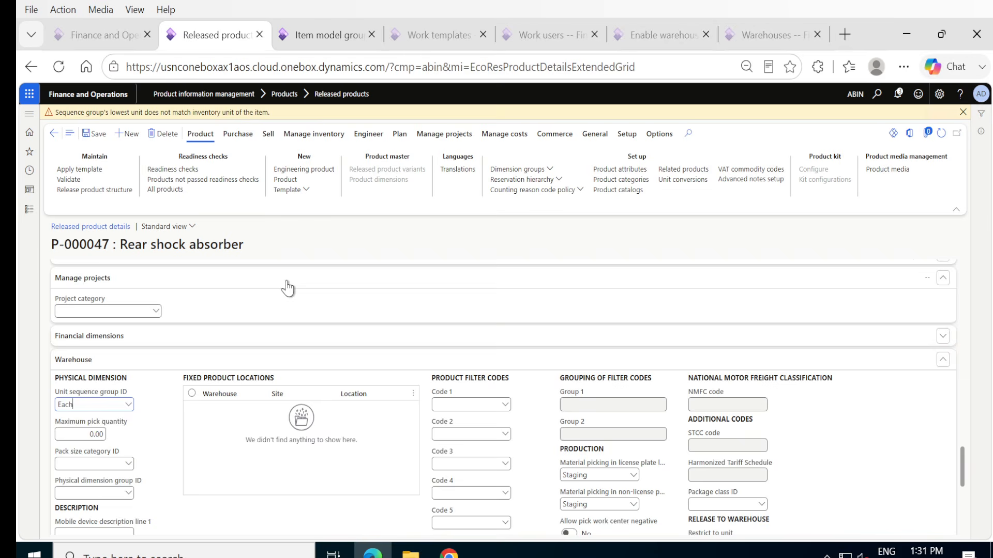
Try to edit the inventory unit in the product's Manage inventory section and dismiss the resulting dialog.
scroll(289, 285, "up", 5)
scroll(287, 289, "up", 3)
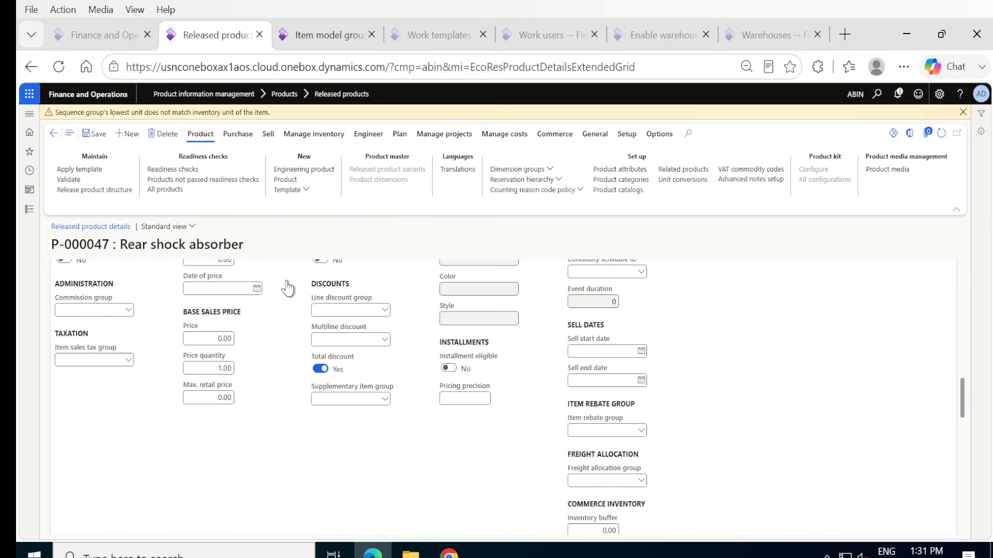
scroll(289, 288, "down", 7)
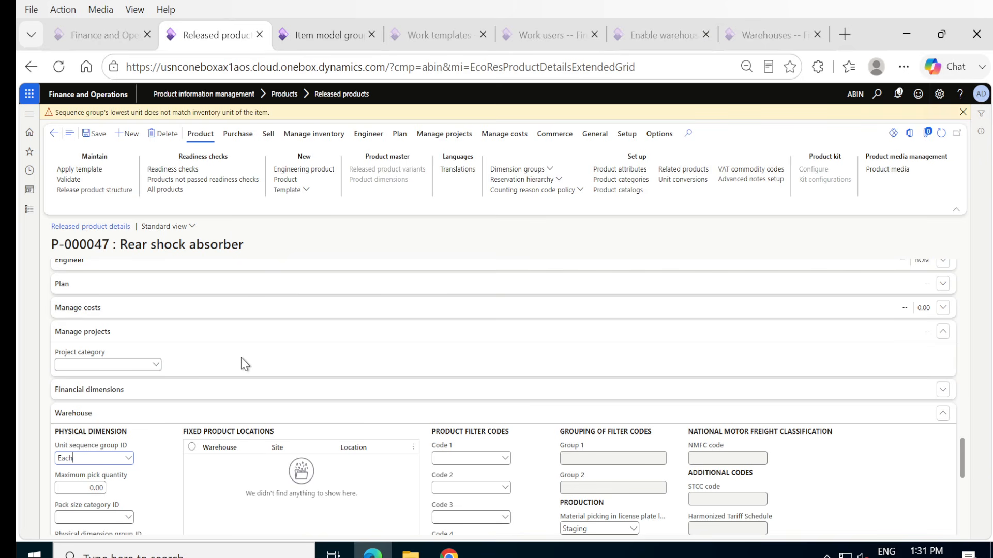
scroll(241, 358, "up", 1)
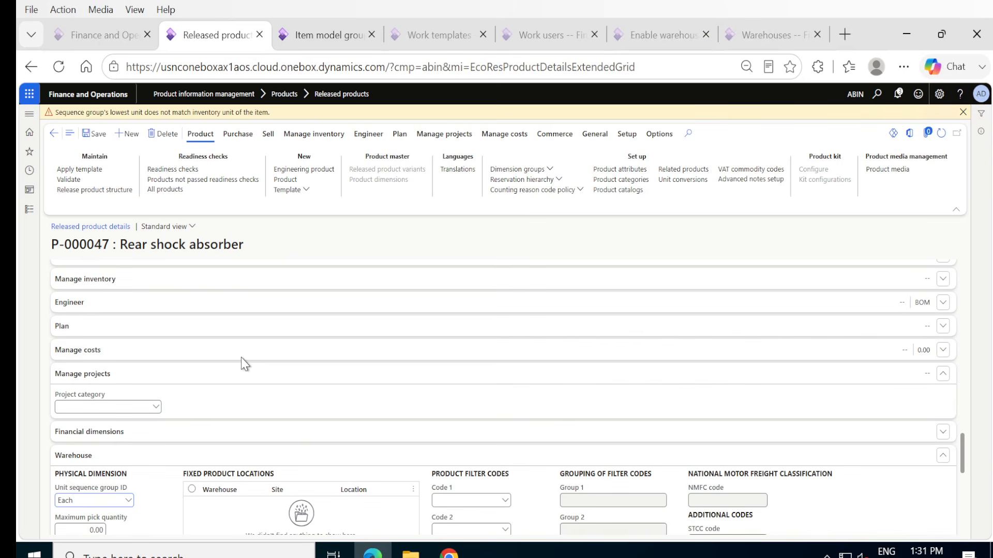
left_click(142, 283)
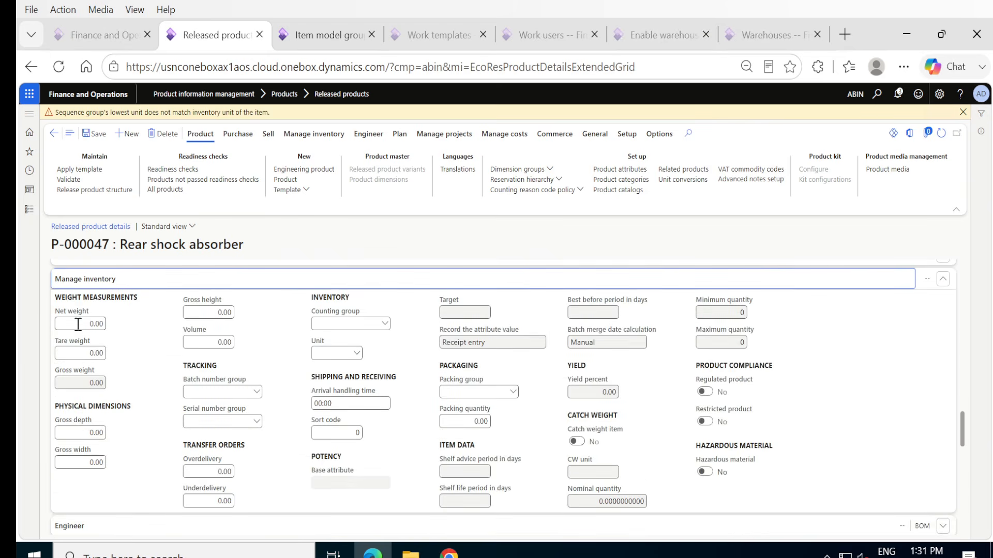
left_click(324, 354)
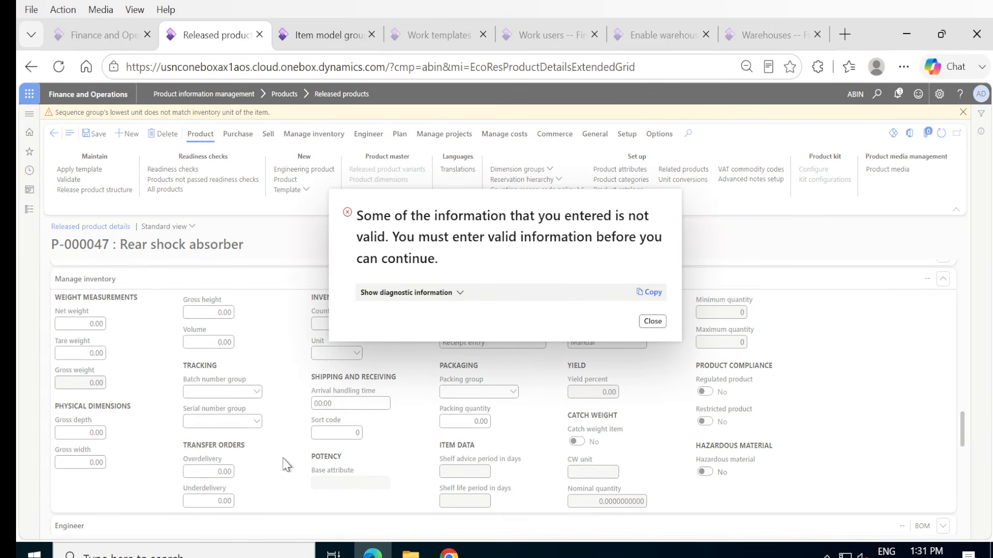
left_click(647, 325)
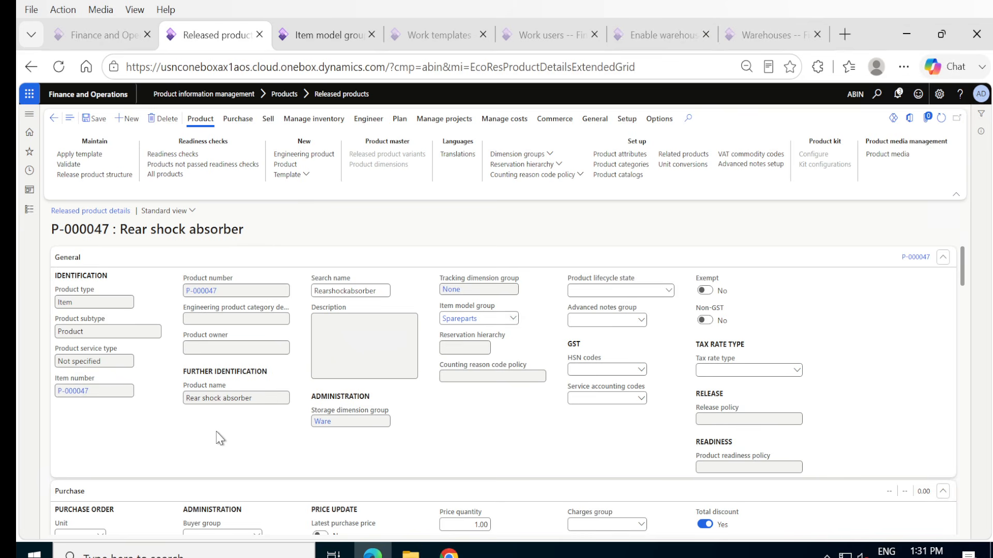
Set the product's purchase order unit to ea in the Purchase section.
scroll(220, 439, "down", 3)
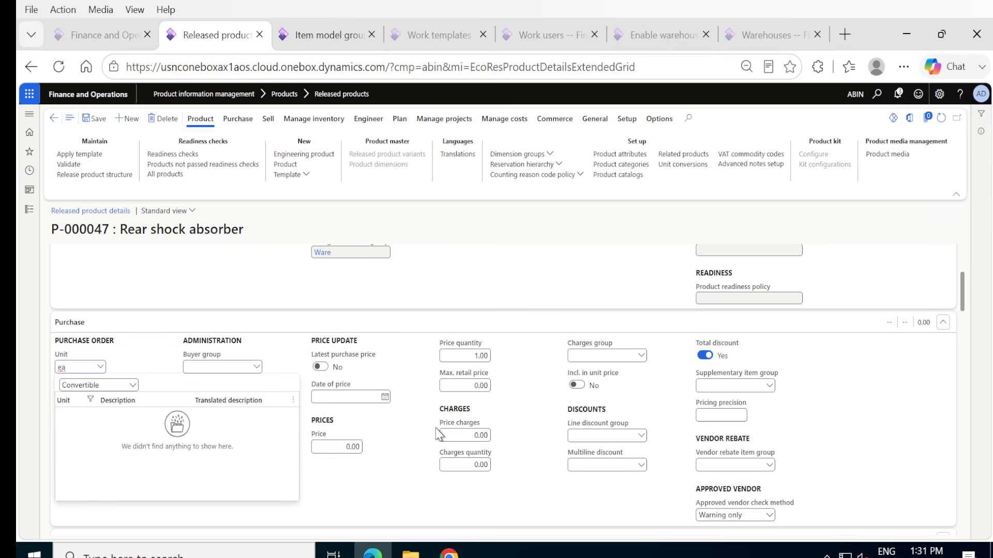
left_click(412, 352)
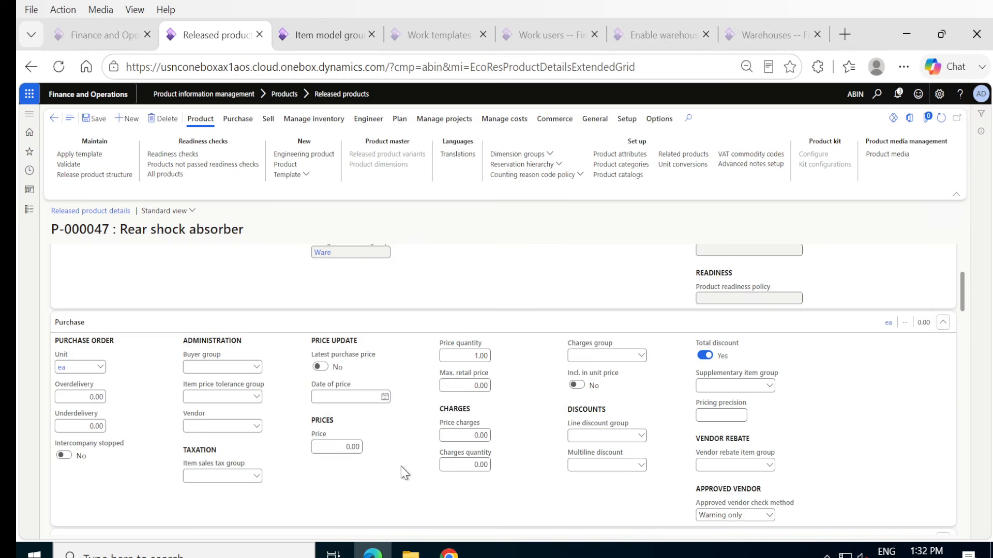
Set the product's sales order unit to ea in the Sell section.
scroll(401, 467, "down", 4)
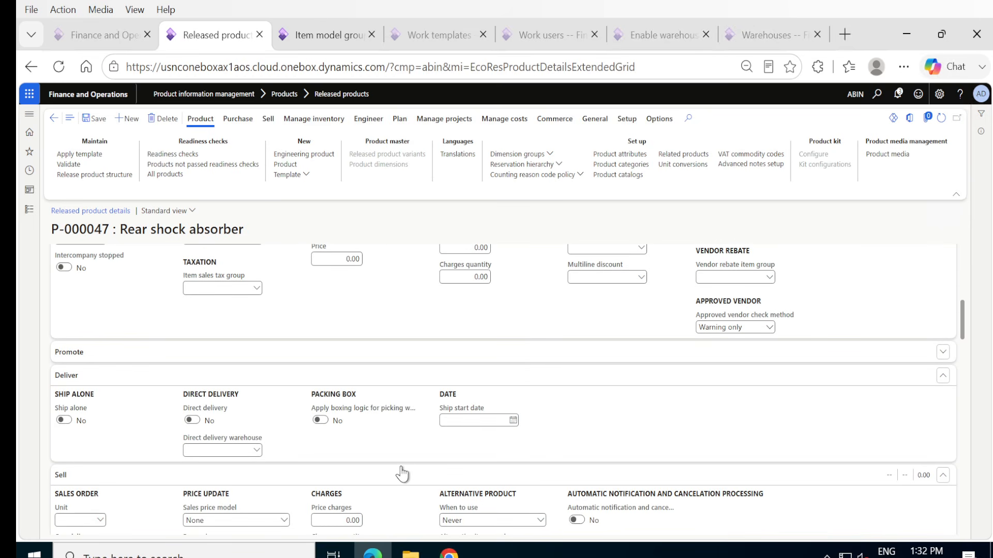
left_click(92, 519)
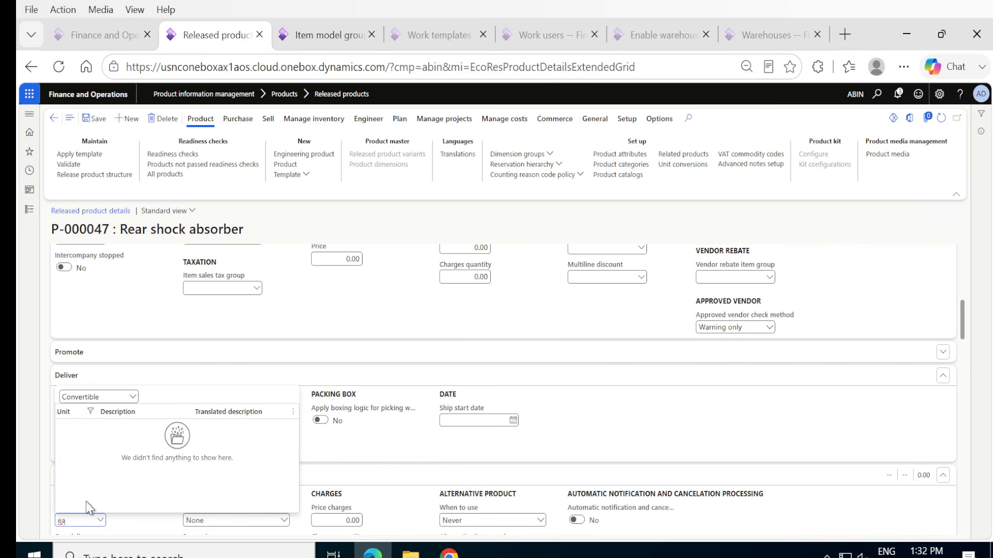
left_click(288, 354)
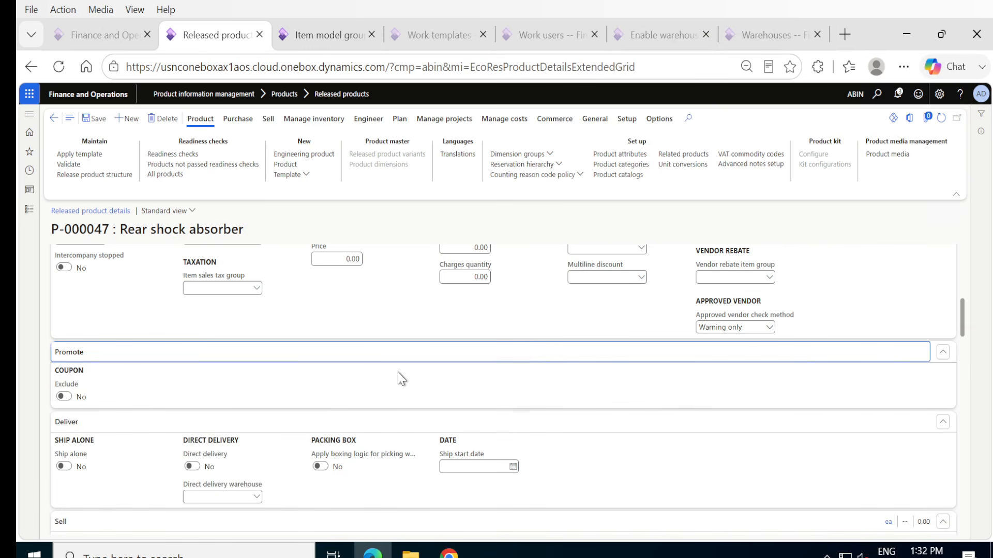
scroll(413, 354, "up", 5)
scroll(414, 354, "down", 6)
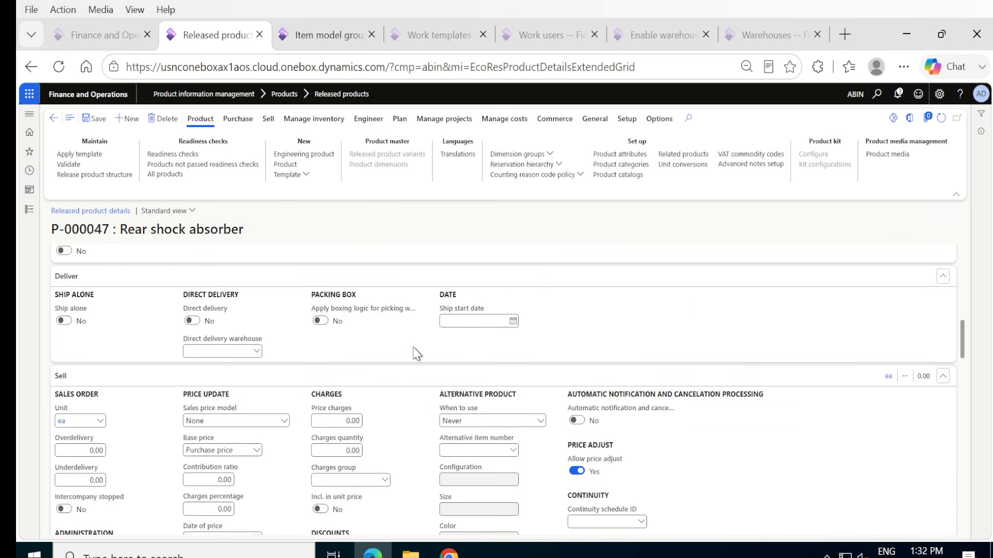
Set the product's inventory unit to ea in the Manage inventory section.
scroll(416, 354, "down", 10)
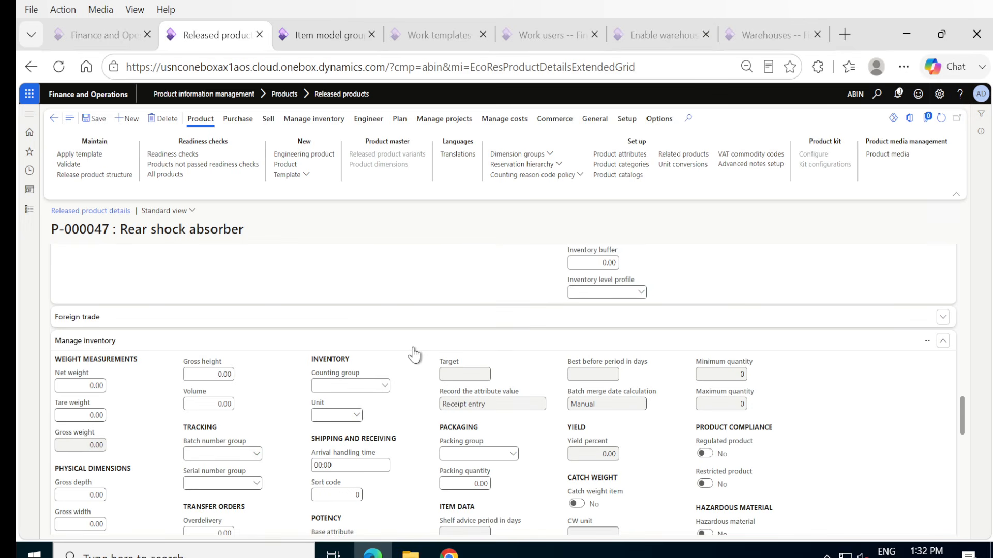
left_click(328, 414)
type("ea")
key("Tab")
Set the unit sequence group ID to Each in the product's Warehouse section and save the product.
scroll(268, 418, "down", 8)
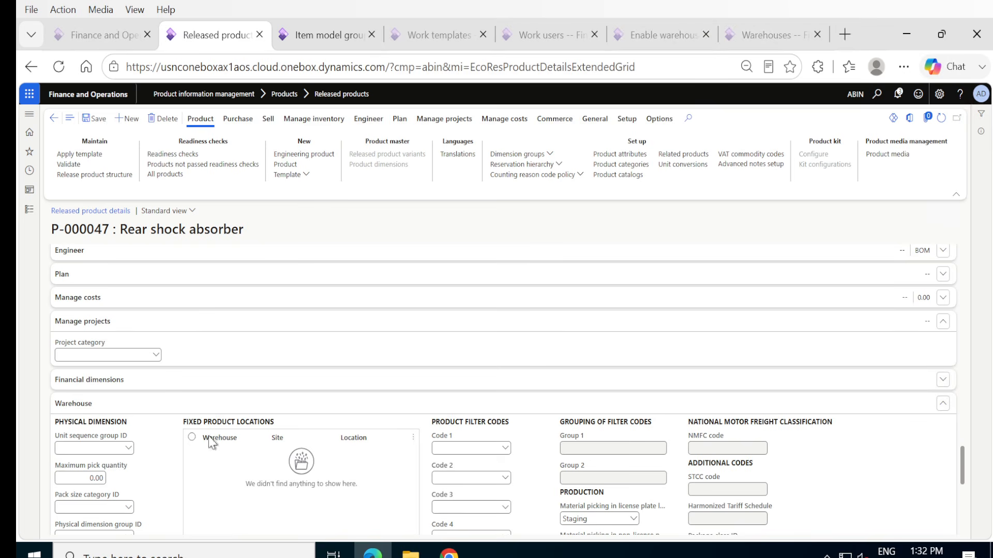
left_click(130, 449)
left_click(128, 449)
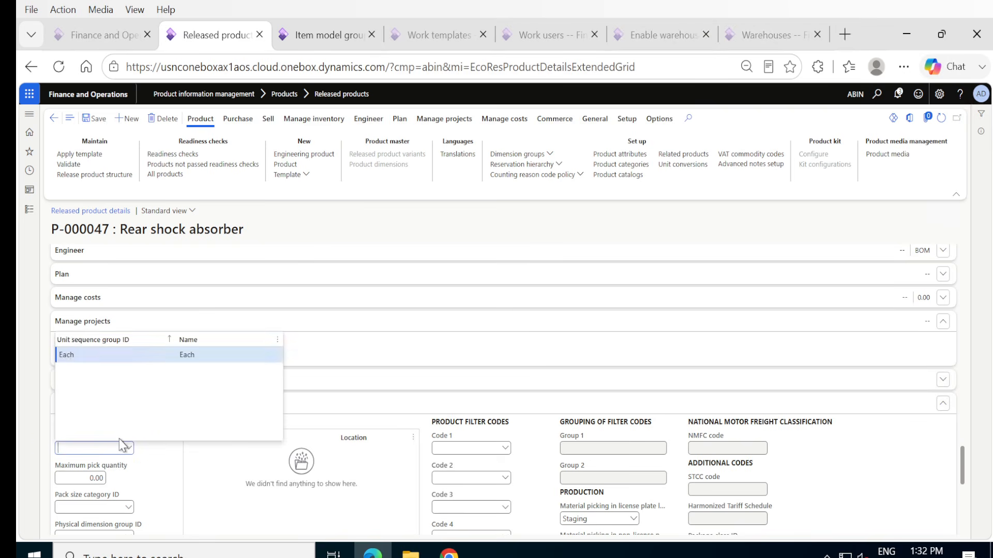
left_click(67, 357)
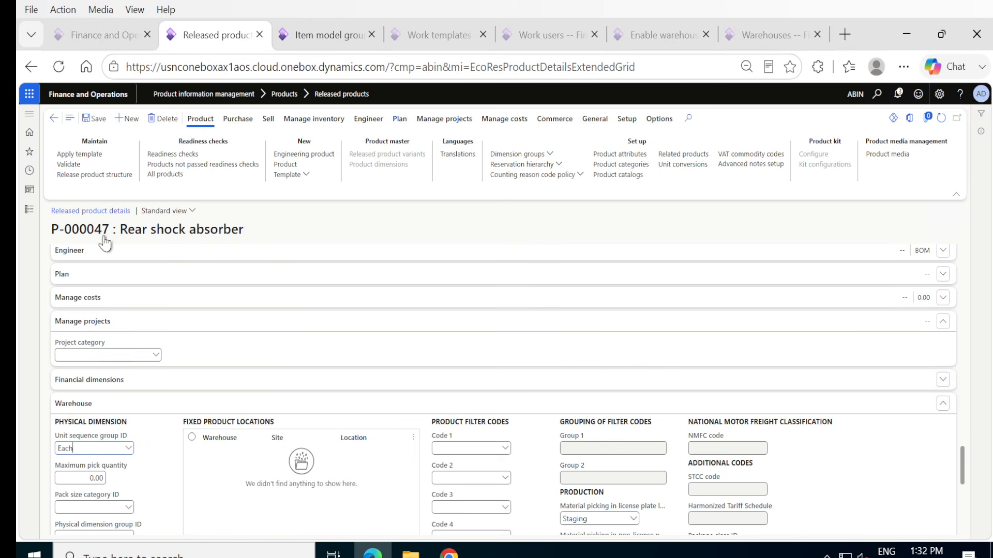
left_click(100, 121)
Collapse the Product variants section of the released product.
scroll(420, 266, "down", 6)
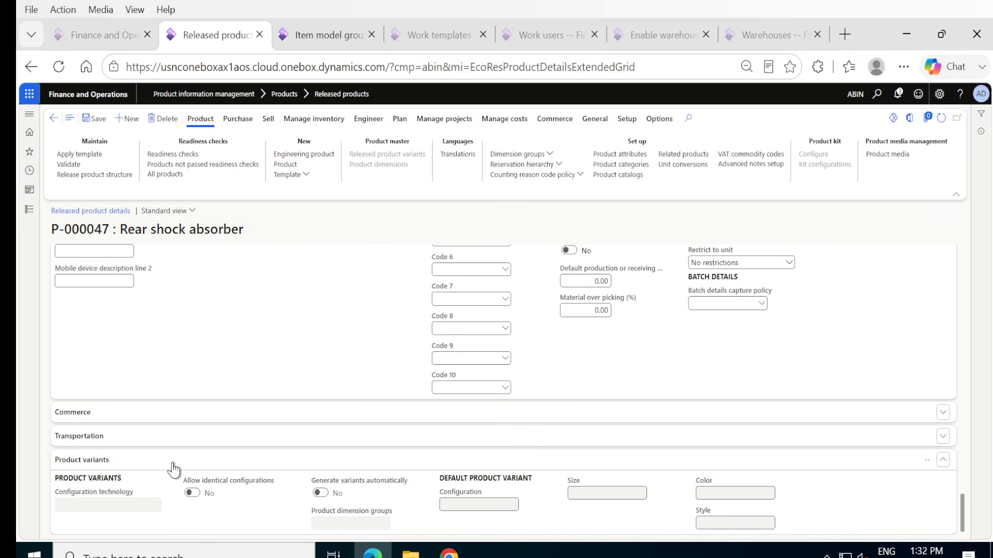
left_click(942, 461)
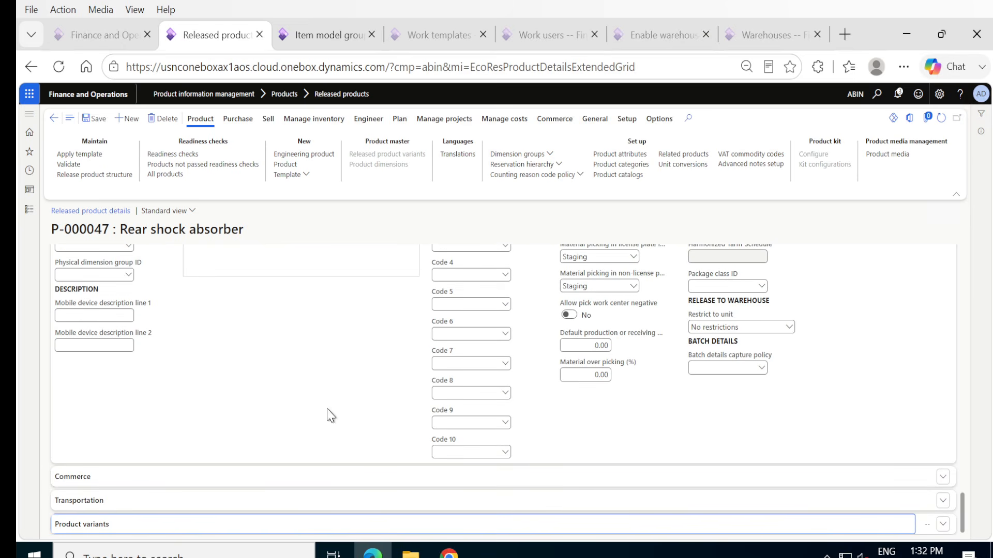
scroll(297, 346, "up", 2)
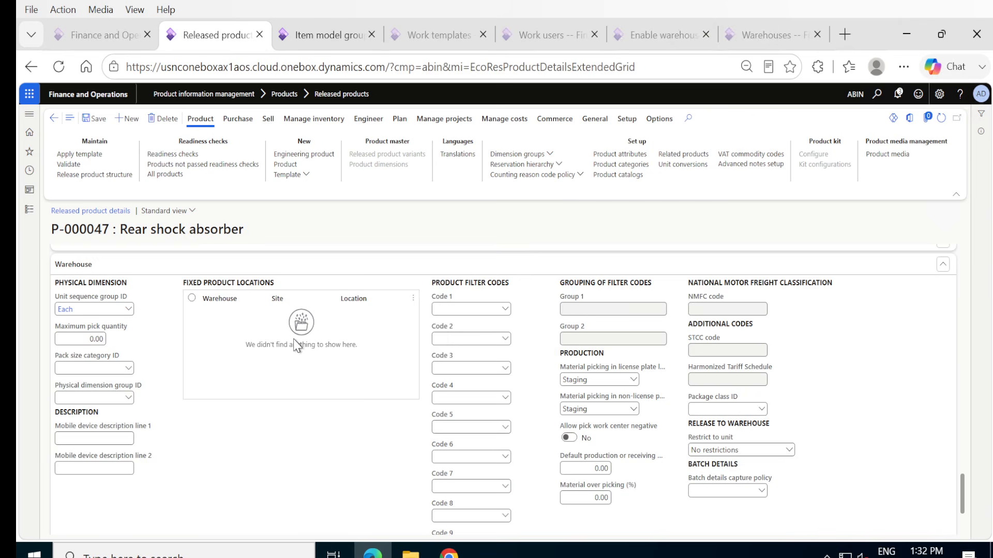
Set the product's purchase price to 14,000 in the Purchase section and save the product.
scroll(297, 345, "up", 10)
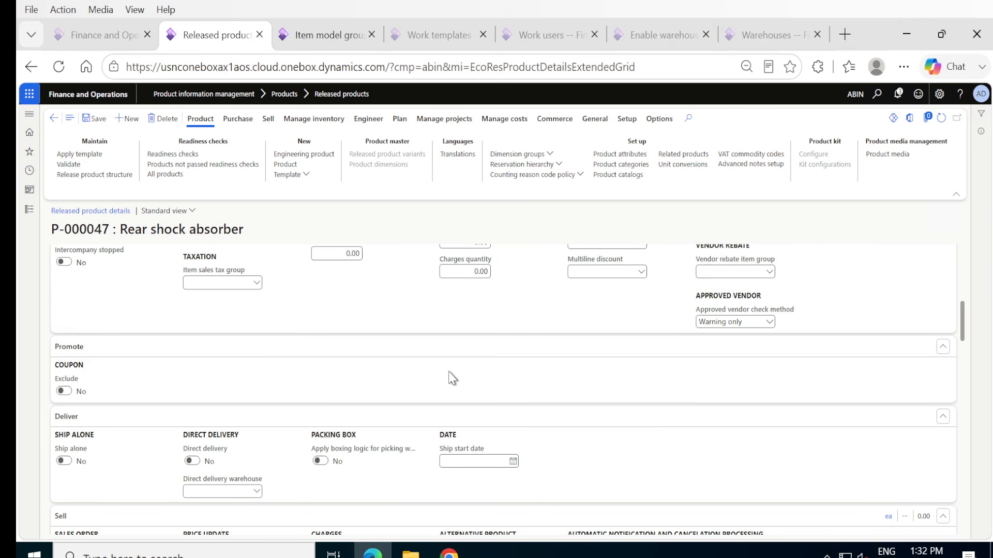
scroll(453, 379, "up", 7)
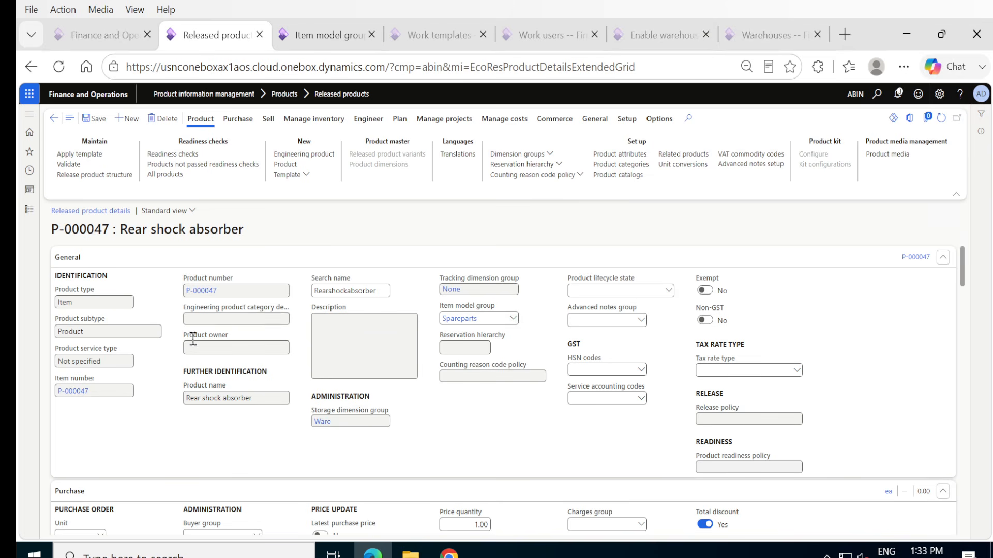
scroll(221, 440, "down", 2)
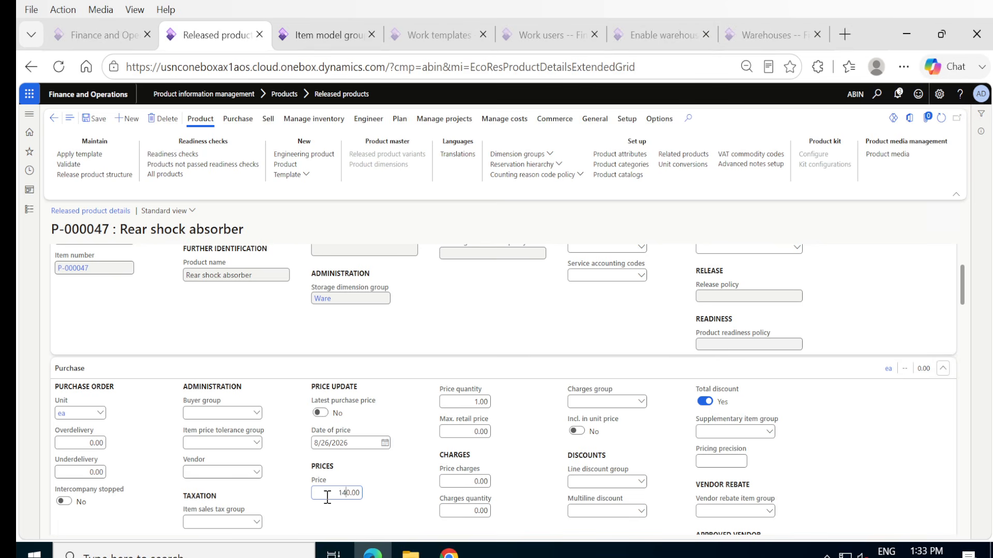
type("00")
key("Tab")
left_click(346, 492)
key("Tab")
left_click(398, 394)
left_click(96, 121)
Set the product's base sales price to 16,000 in the Sell section.
scroll(401, 509, "down", 3)
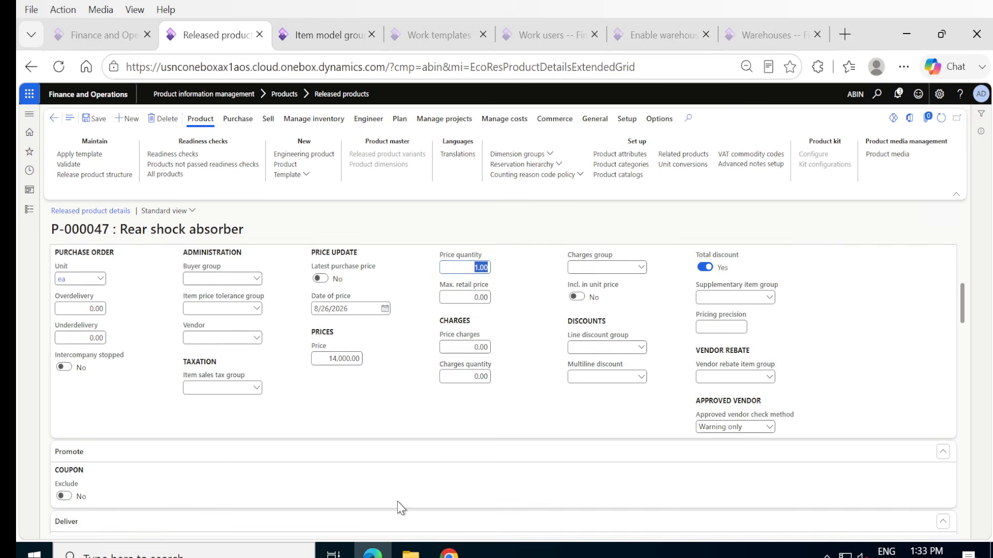
scroll(400, 509, "down", 5)
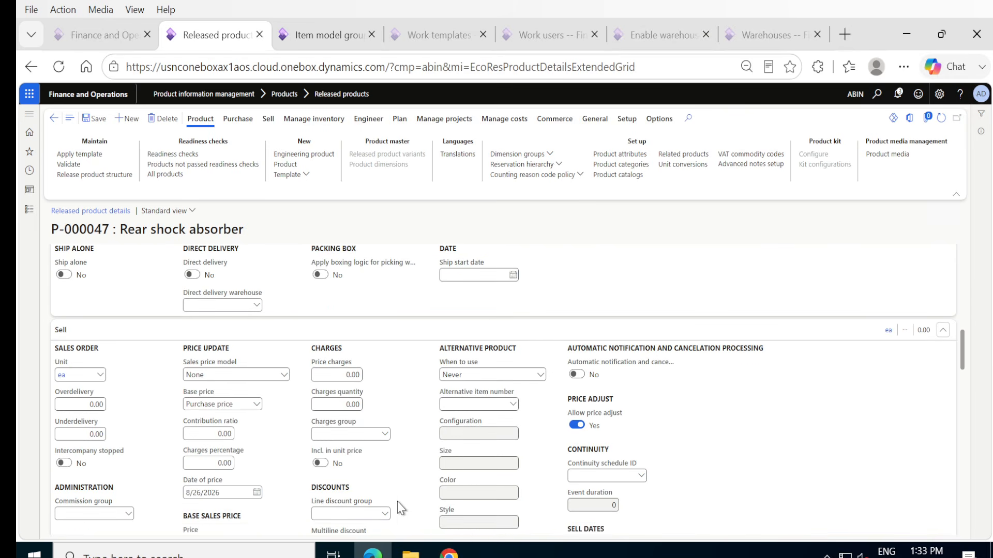
scroll(401, 508, "down", 1)
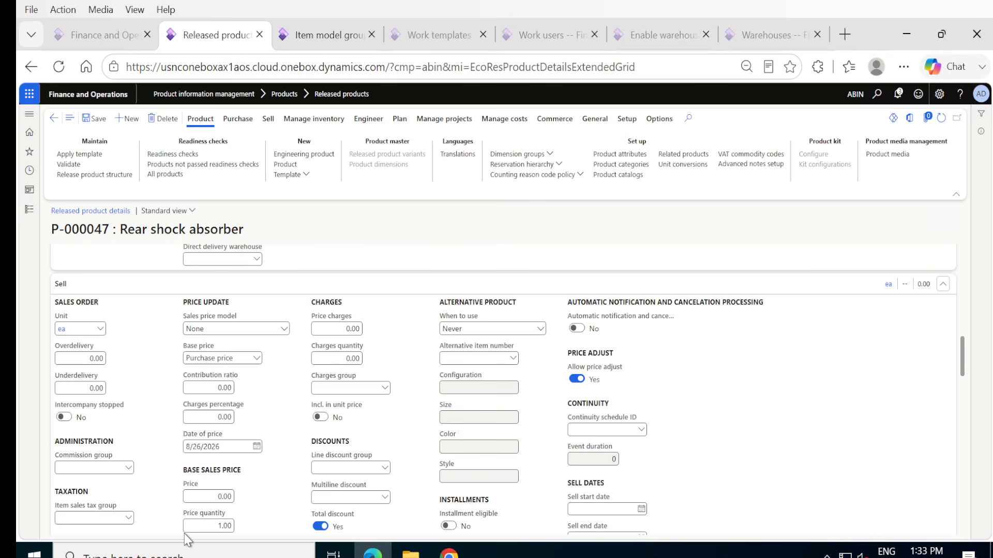
left_click(216, 497)
type("16,000")
key("Tab")
Set the product's default BusinessUnit financial dimension to 255, Manufacturing India.
scroll(283, 476, "down", 10)
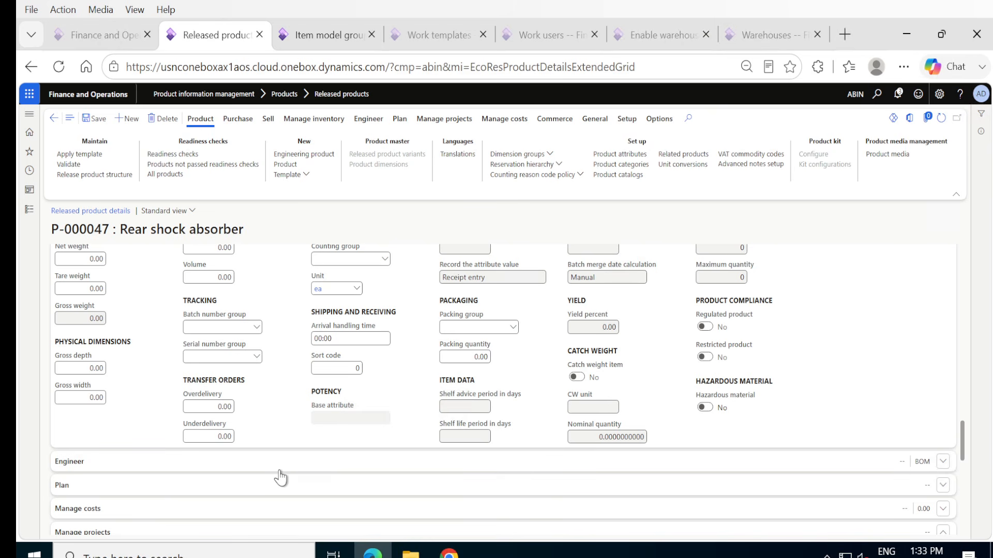
scroll(281, 477, "down", 3)
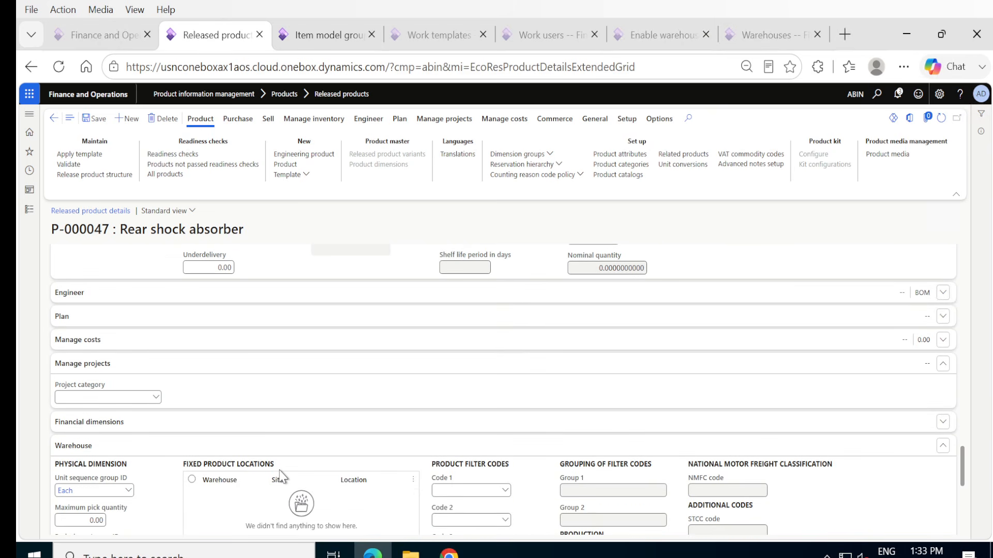
scroll(281, 476, "down", 2)
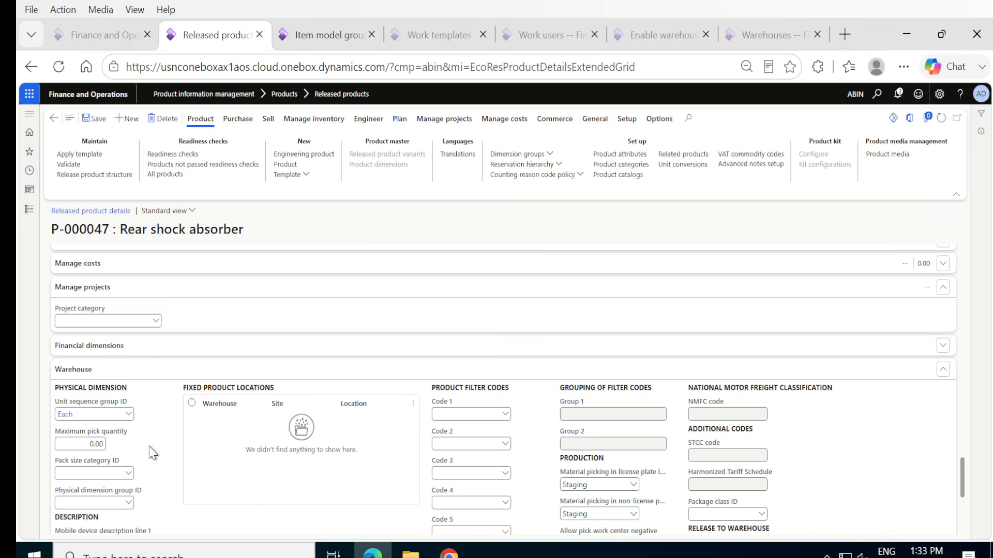
left_click(220, 346)
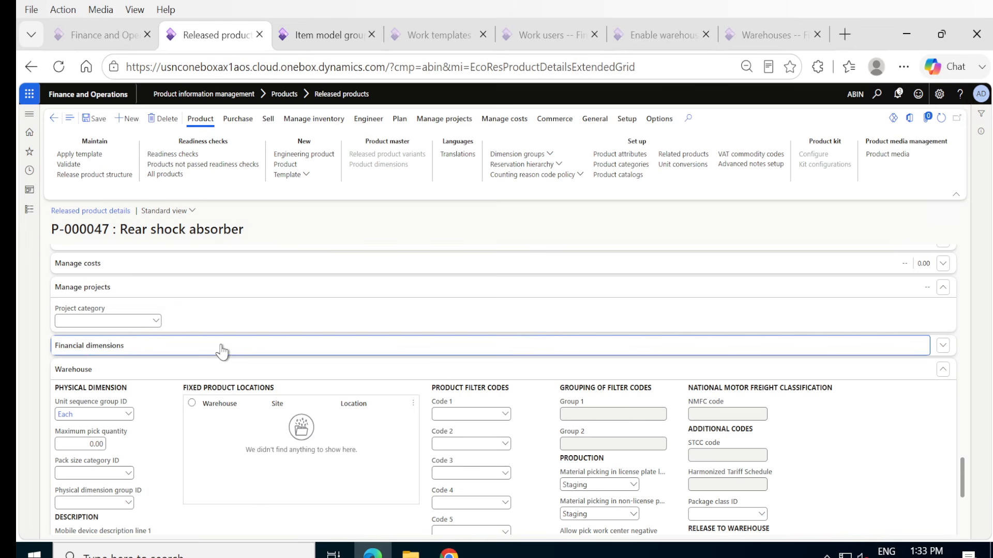
left_click(113, 424)
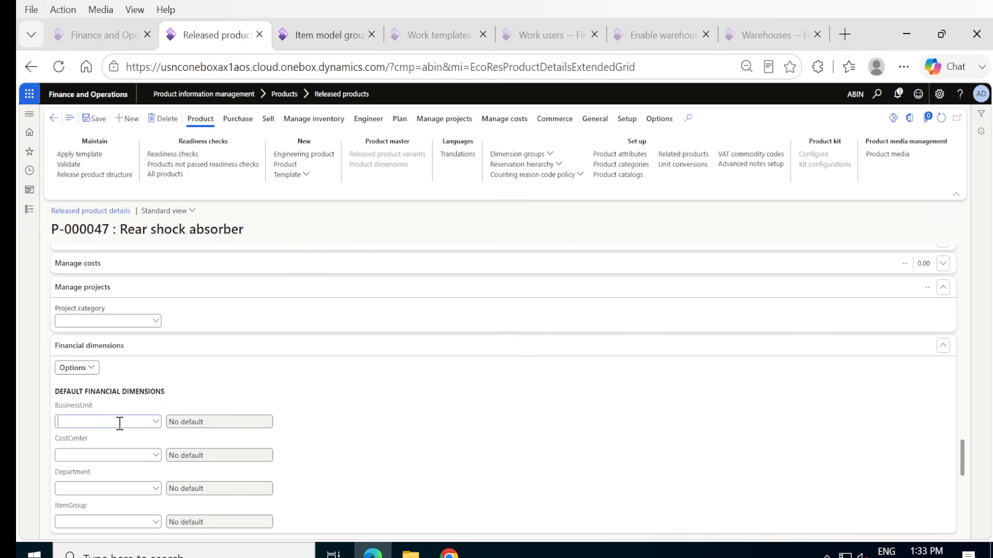
left_click(157, 425)
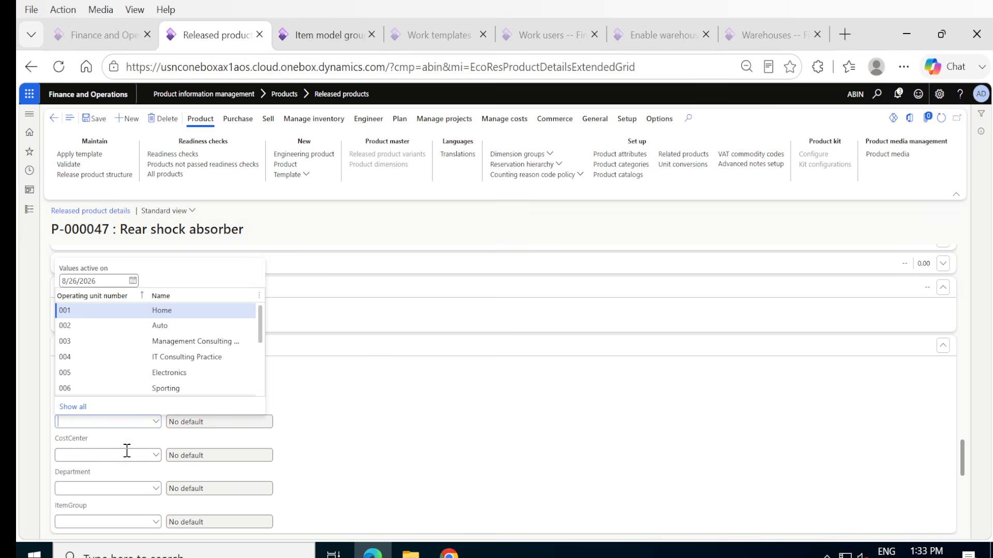
scroll(136, 367, "down", 5)
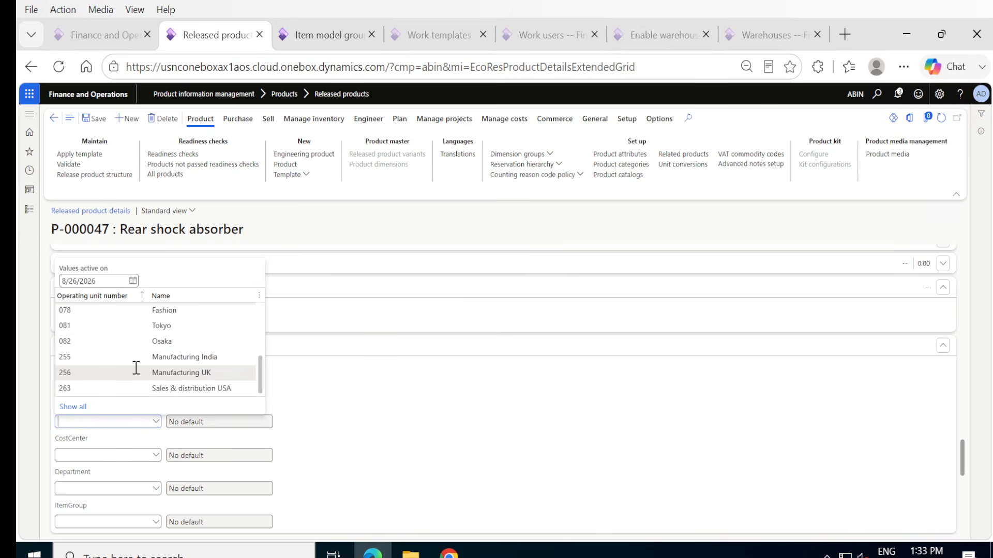
left_click(125, 358)
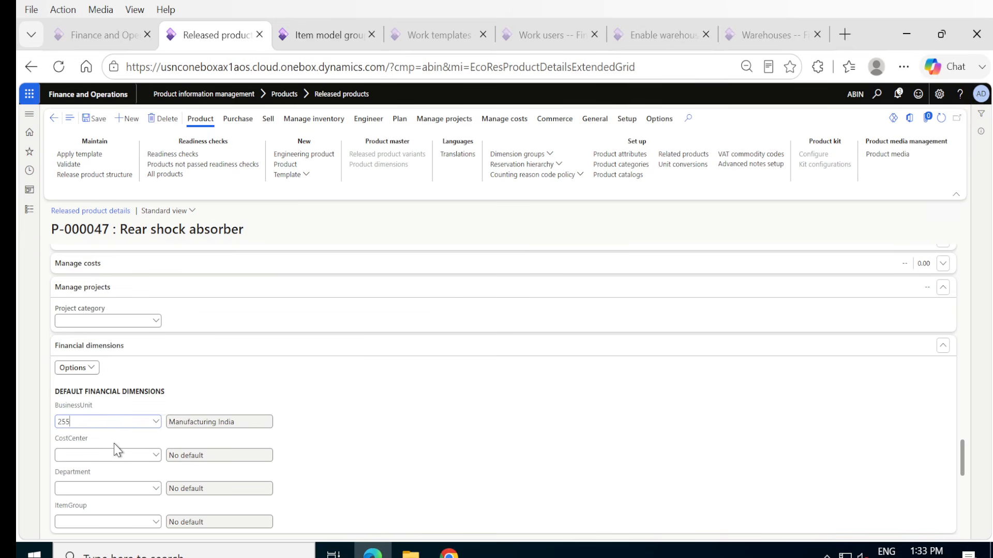
Set the product's default CostCenter financial dimension to 261 and save the product.
left_click(155, 456)
scroll(171, 358, "down", 5)
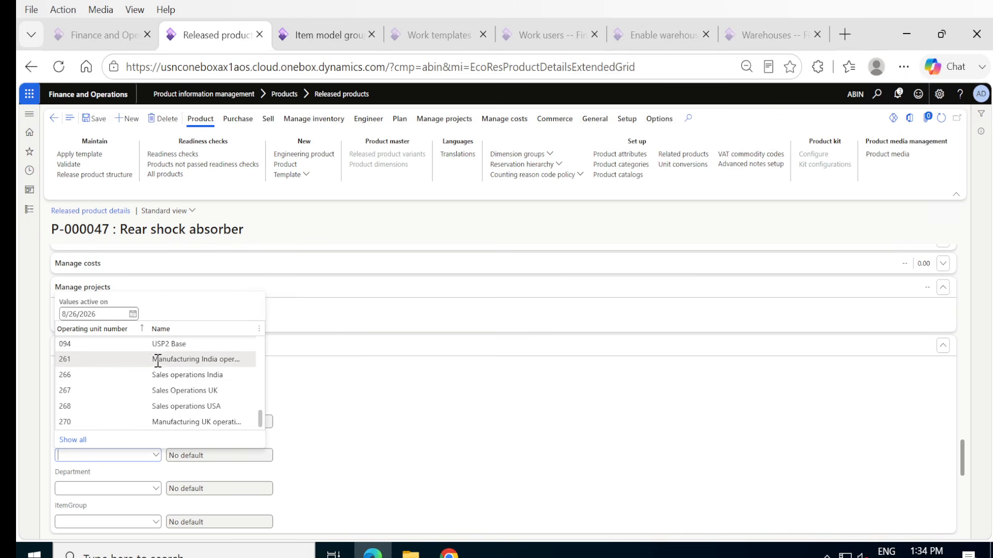
left_click(158, 358)
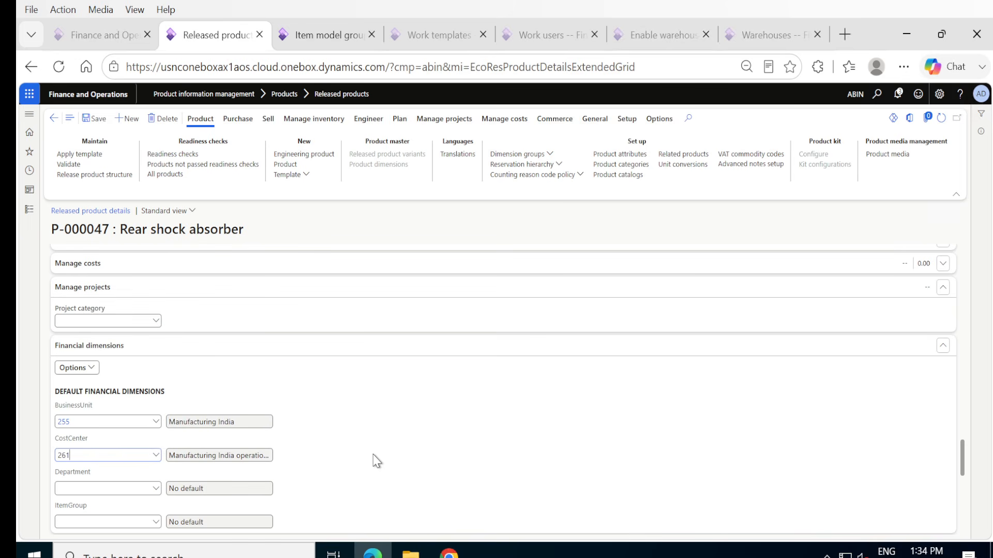
scroll(377, 460, "down", 10)
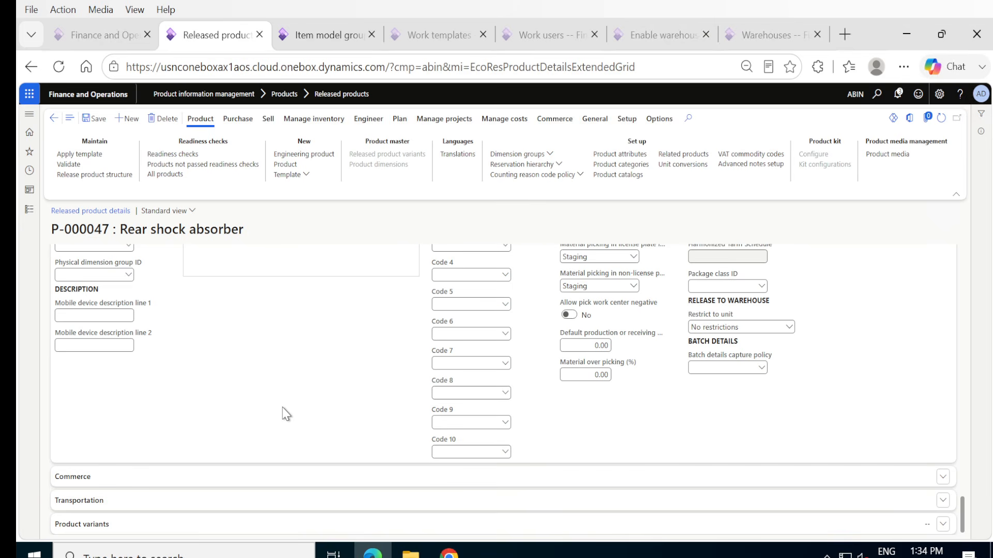
scroll(287, 414, "up", 1)
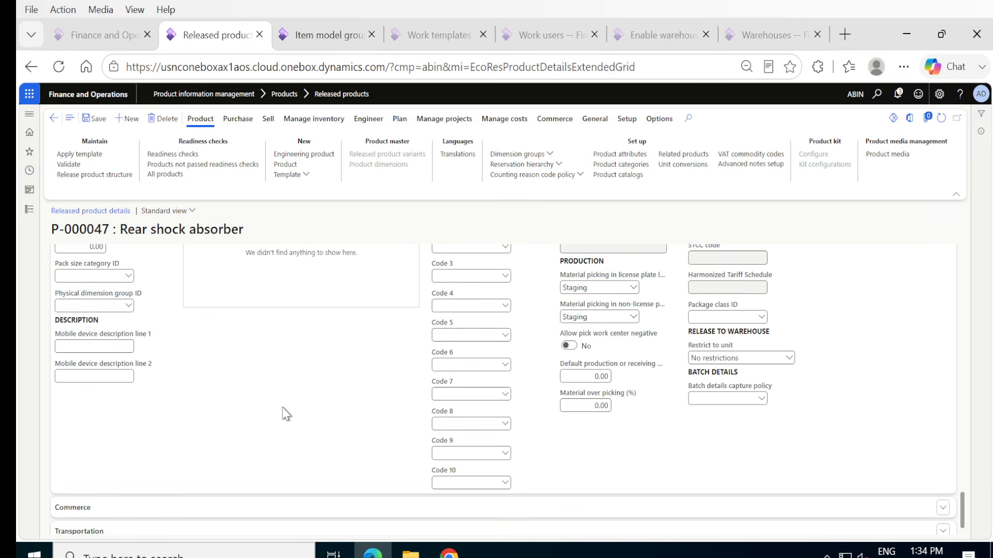
left_click(99, 122)
Review the product's general, purchase and sales settings, including its units and prices.
scroll(300, 362, "up", 15)
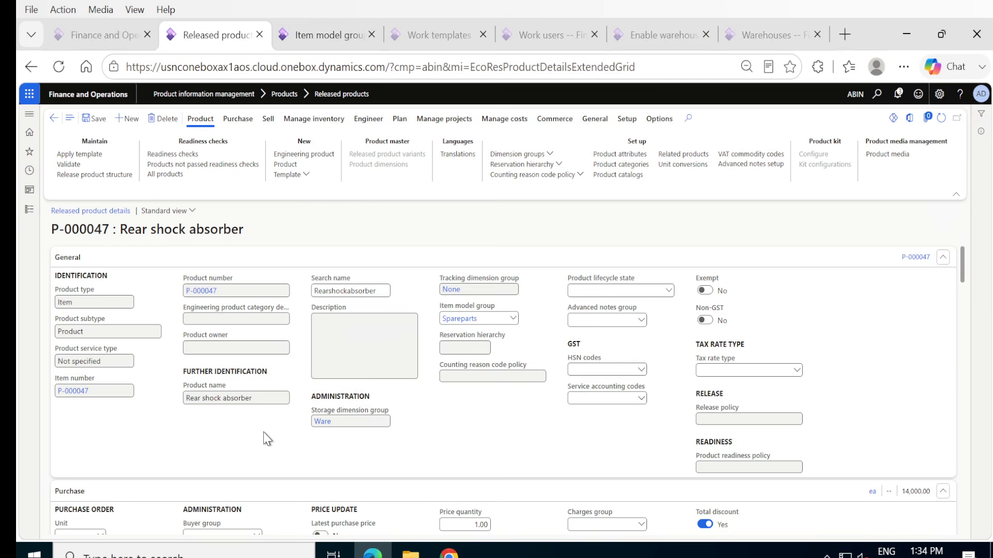
scroll(268, 439, "down", 3)
scroll(268, 440, "down", 6)
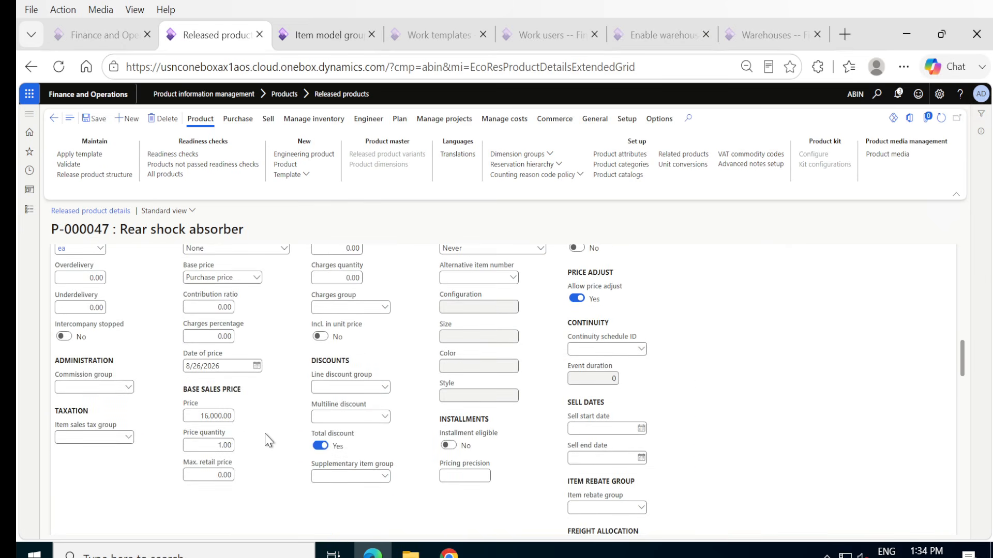
scroll(268, 440, "down", 3)
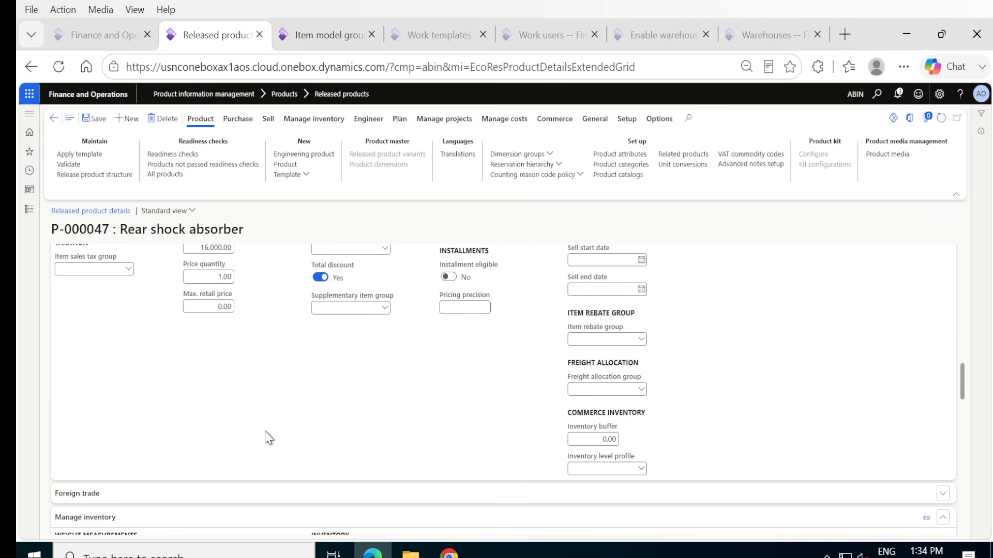
scroll(259, 411, "up", 10)
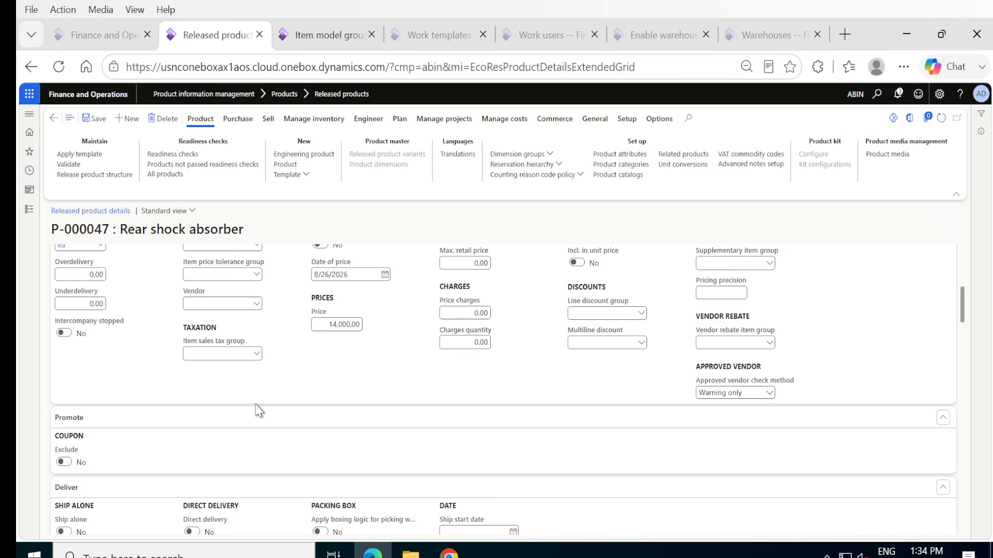
scroll(258, 411, "up", 2)
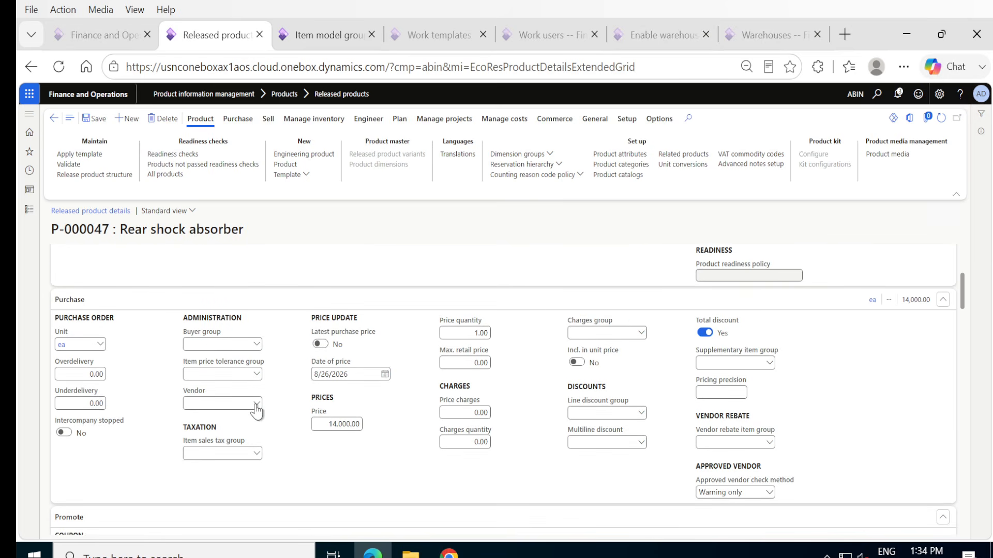
scroll(256, 411, "up", 1)
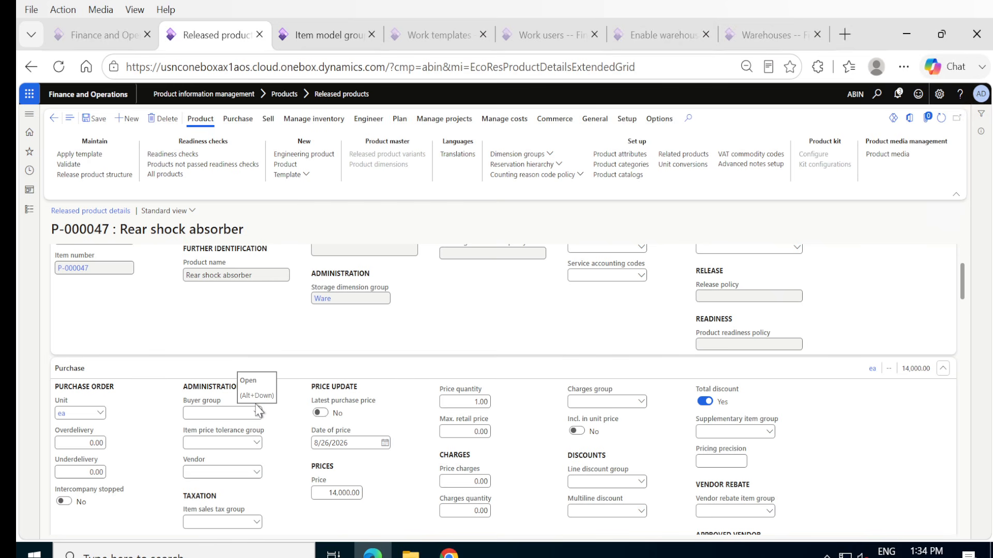
Review the product's general, purchase, deliver, sell and manage inventory sections.
scroll(231, 349, "up", 2)
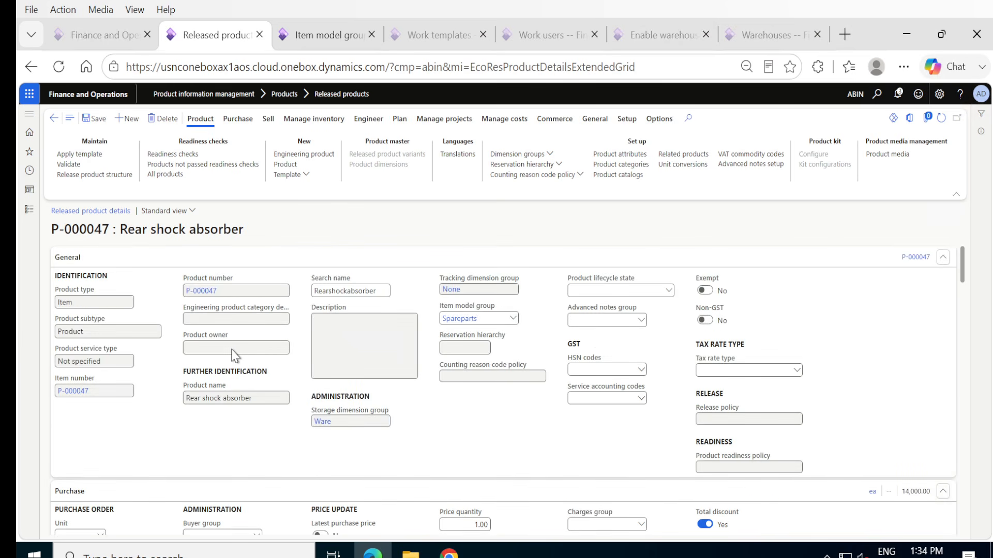
scroll(231, 349, "down", 6)
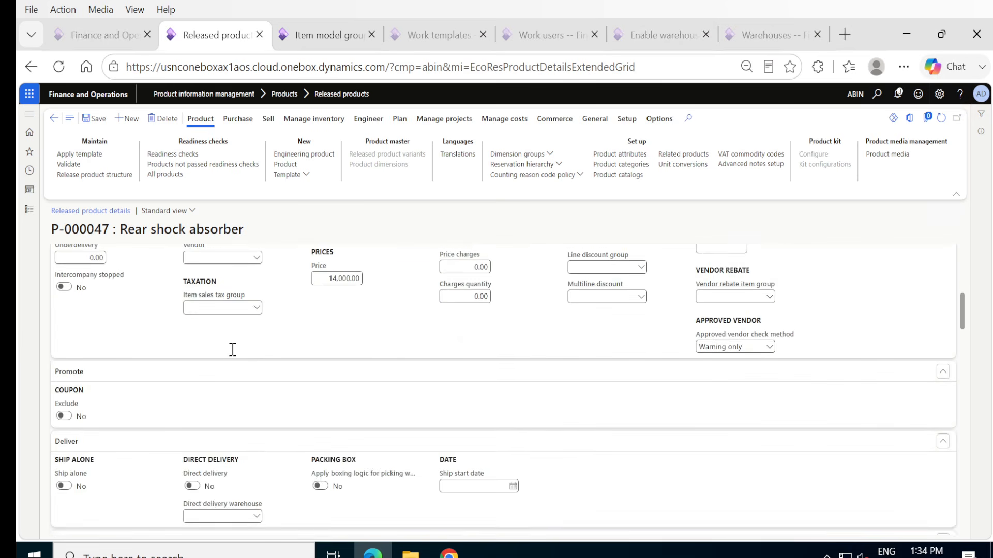
scroll(233, 350, "down", 7)
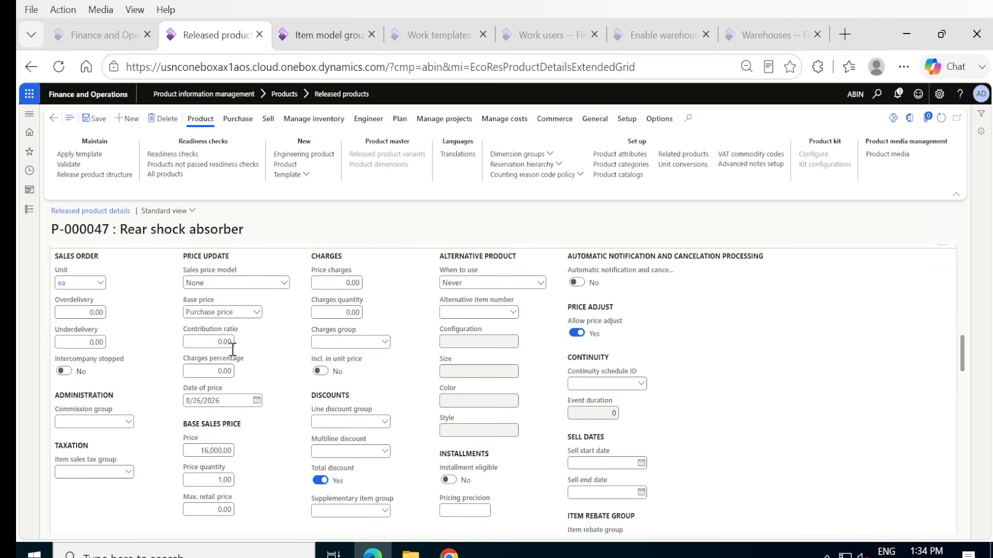
scroll(234, 356, "up", 5)
scroll(233, 356, "down", 7)
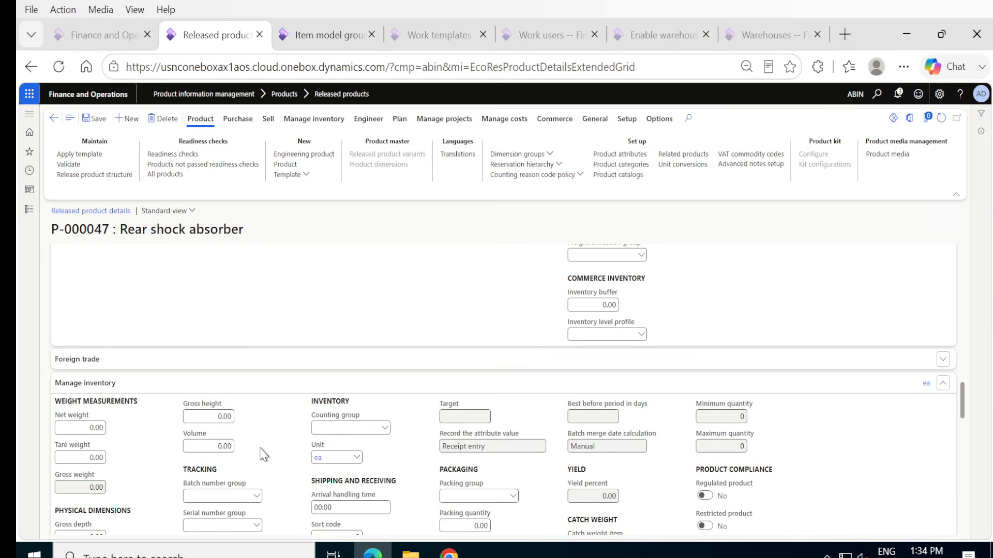
scroll(263, 454, "down", 1)
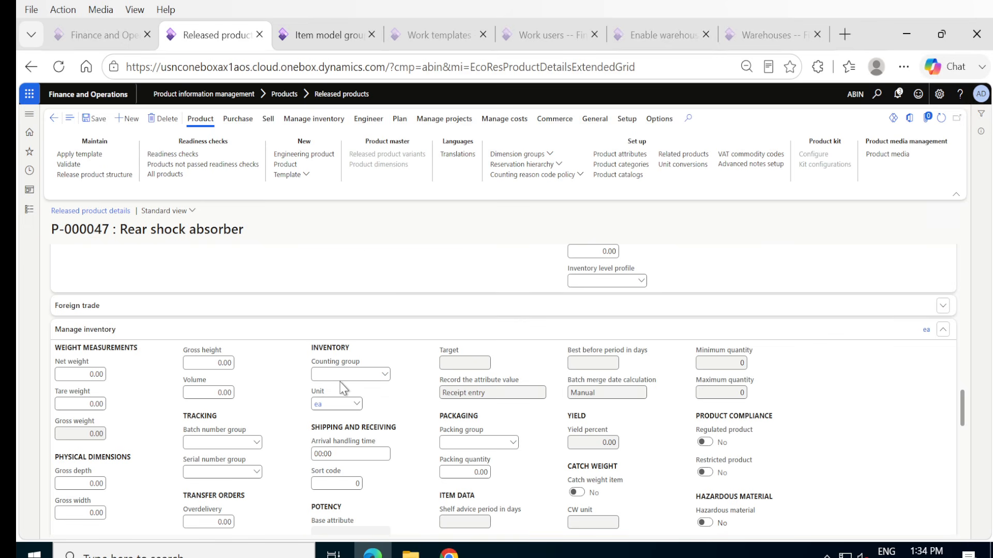
Set the product's cost price to 15,000 in the Manage costs section and save the product.
scroll(340, 381, "down", 3)
scroll(340, 382, "down", 3)
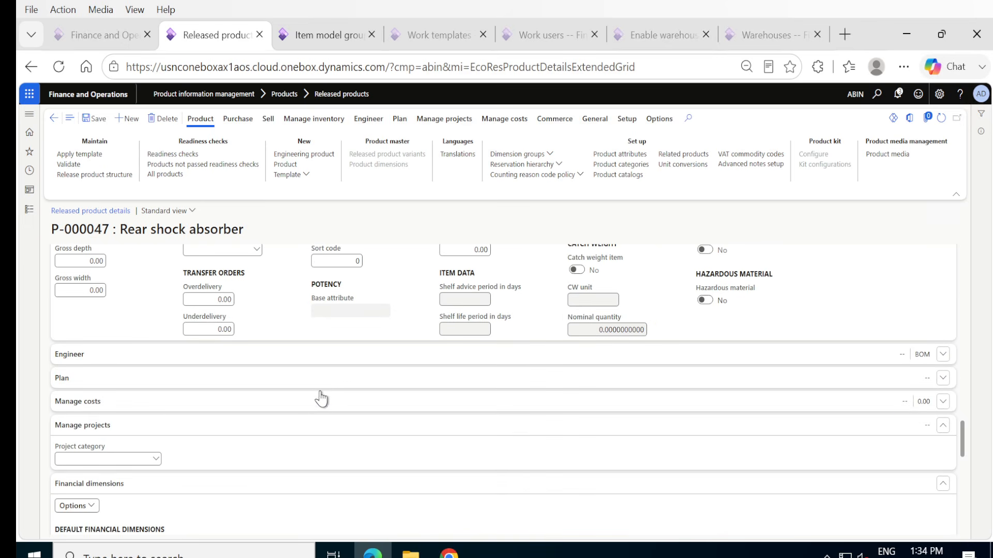
left_click(309, 404)
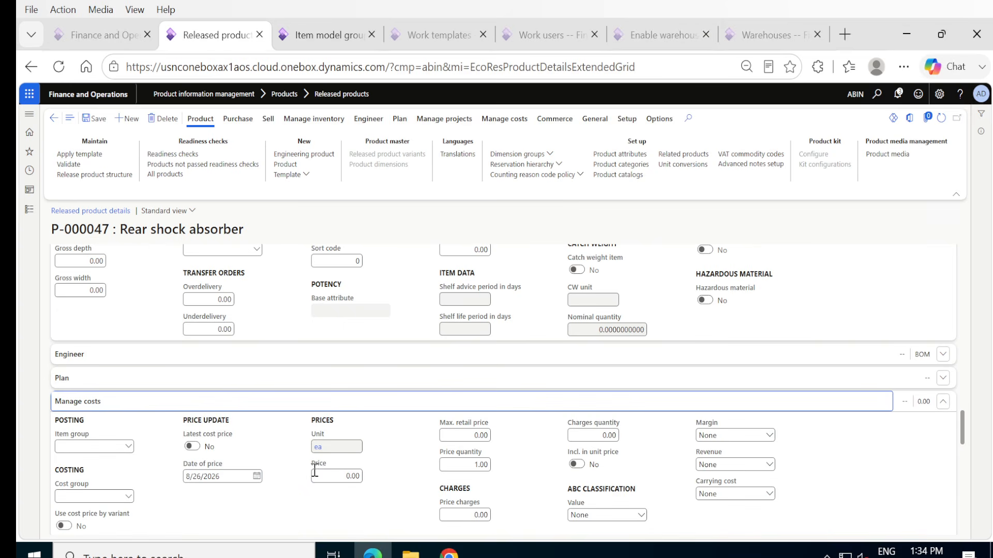
left_click(320, 476)
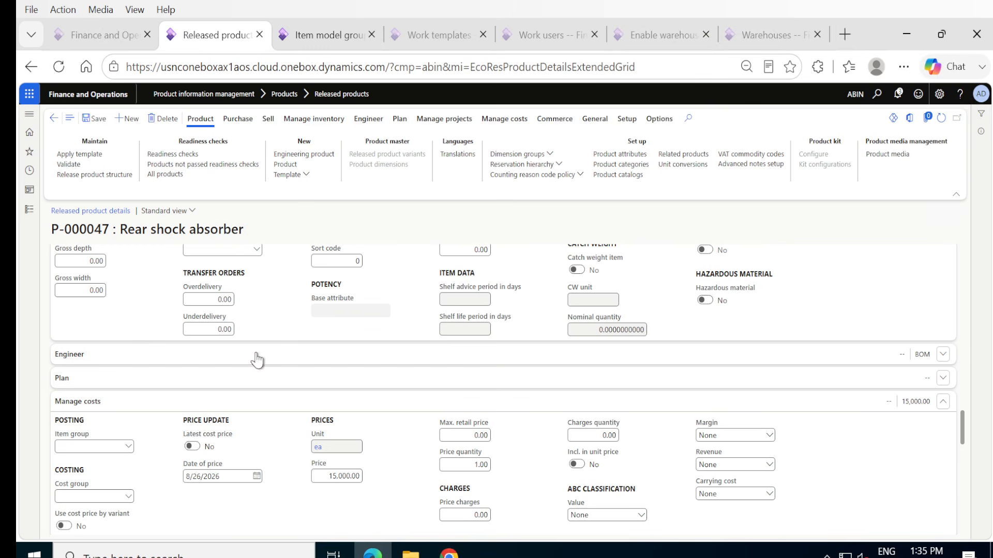
left_click(104, 121)
scroll(369, 328, "up", 20)
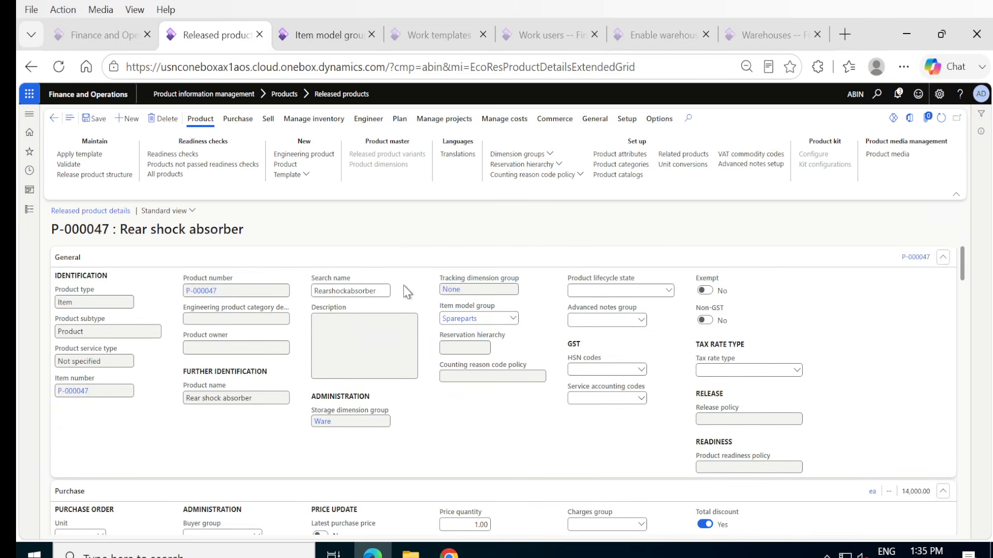
left_click(95, 119)
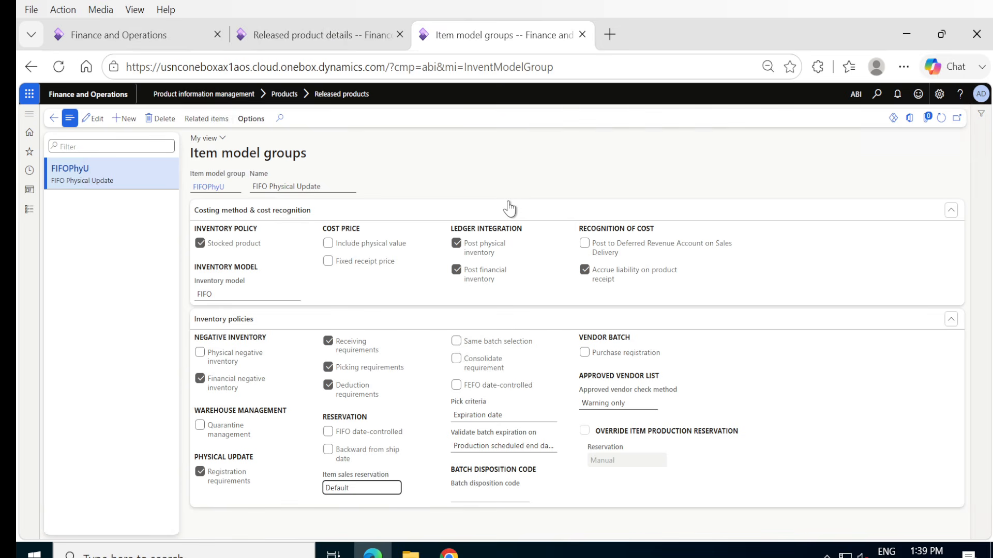
Duplicate the released product details page in a new browser tab.
left_click(311, 35)
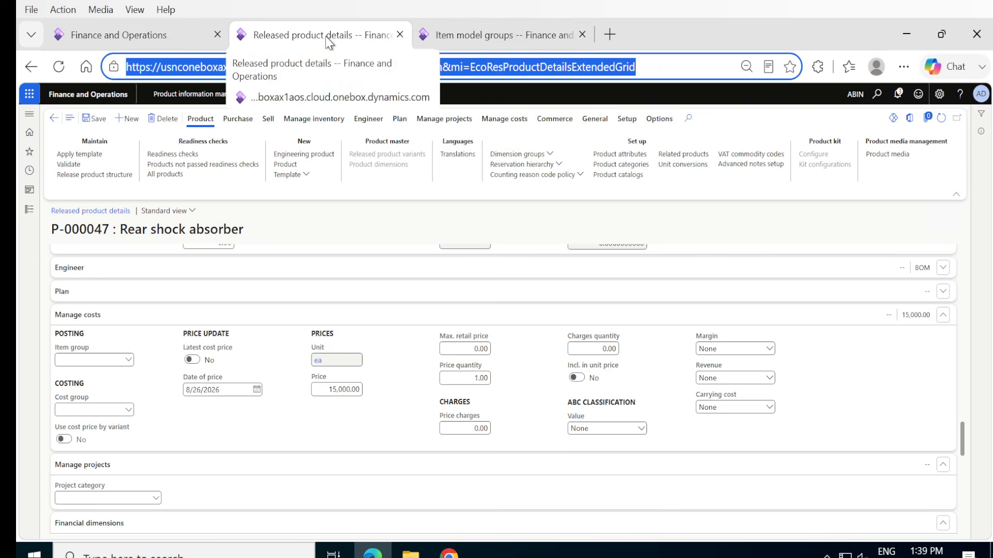
left_click(446, 42)
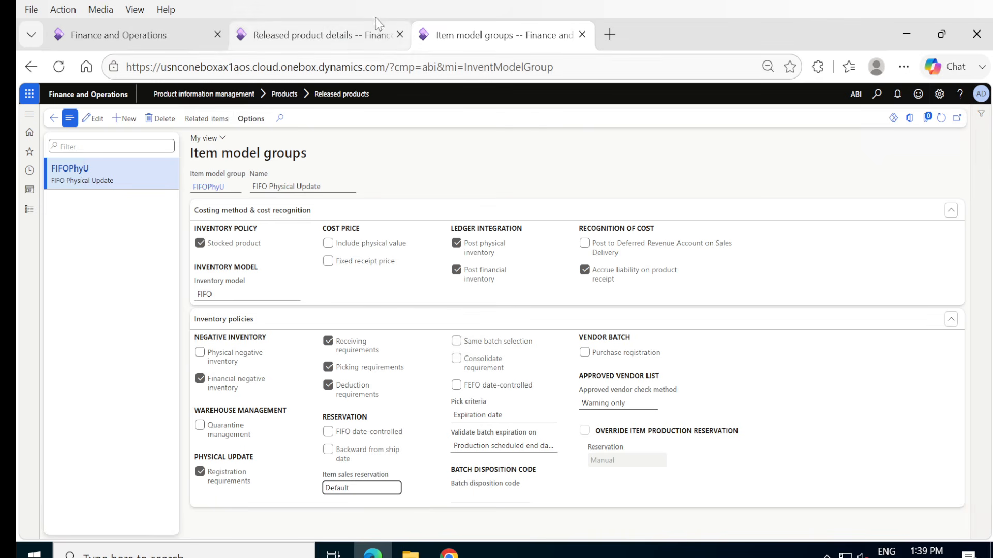
left_click(349, 42)
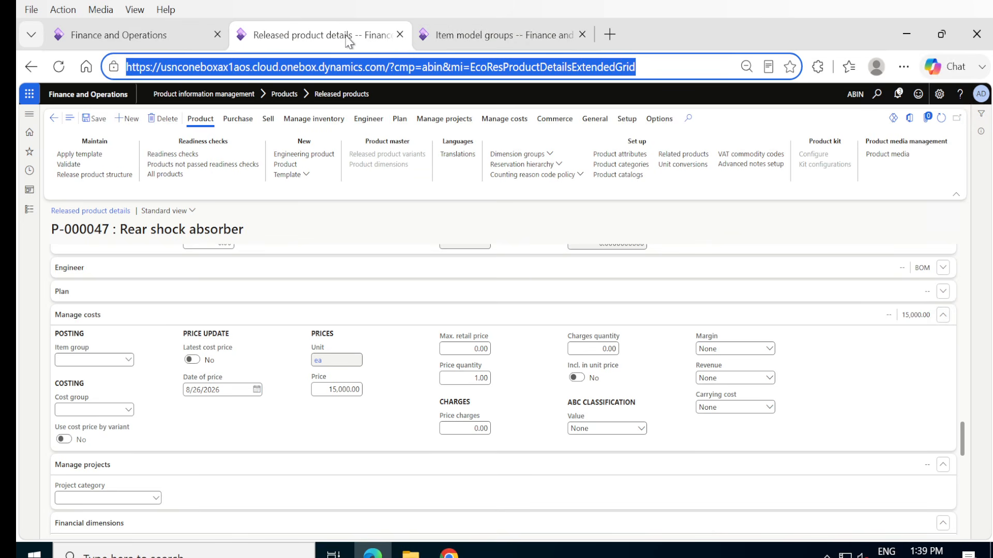
right_click(339, 33)
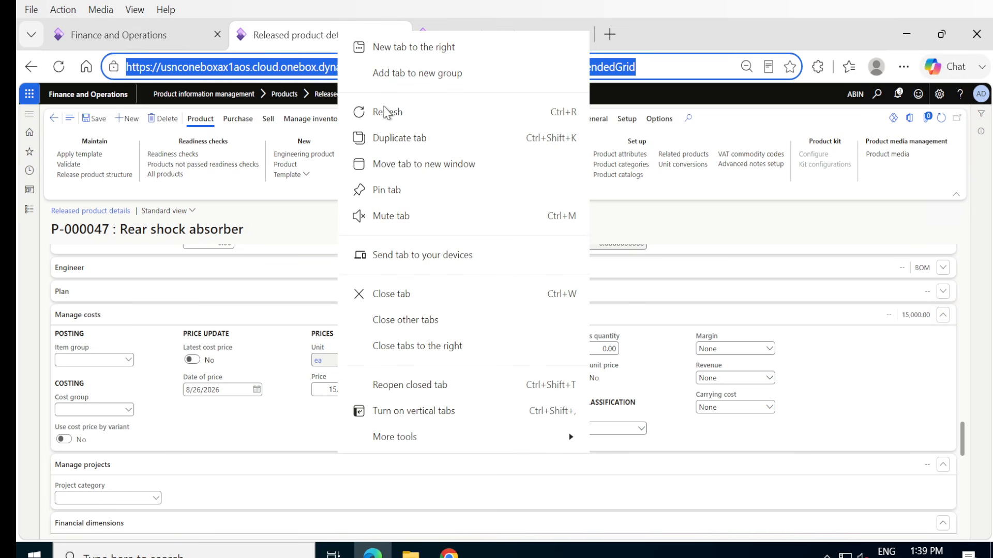
left_click(387, 138)
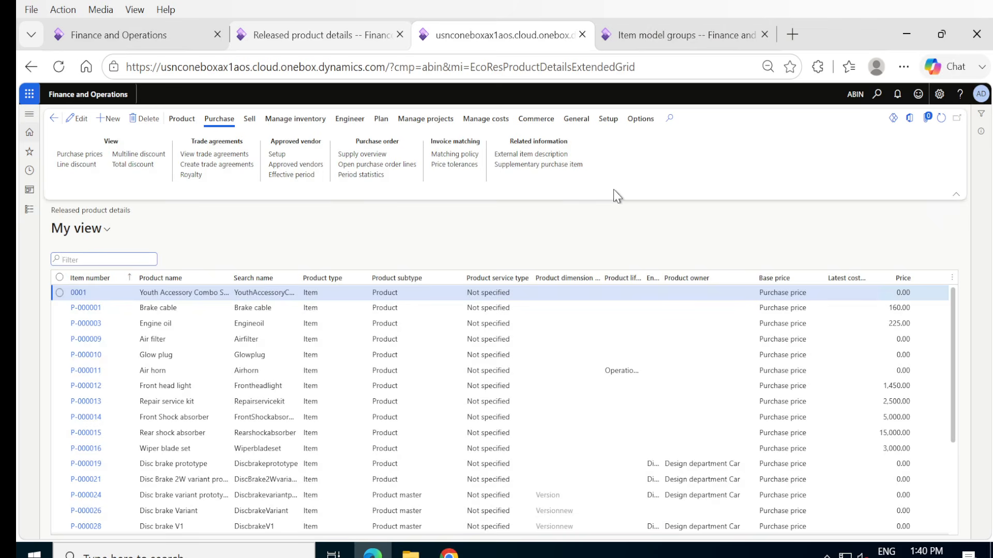
Load the warehouse work execution form by replacing the menu item in the duplicated page's address with action:WHSWorkExecute.
left_click(469, 72)
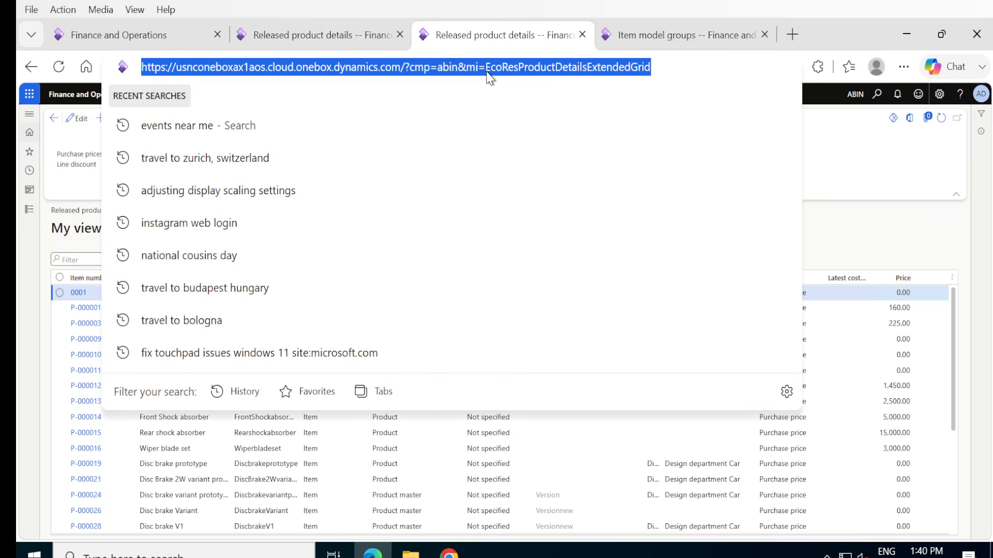
left_click(486, 72)
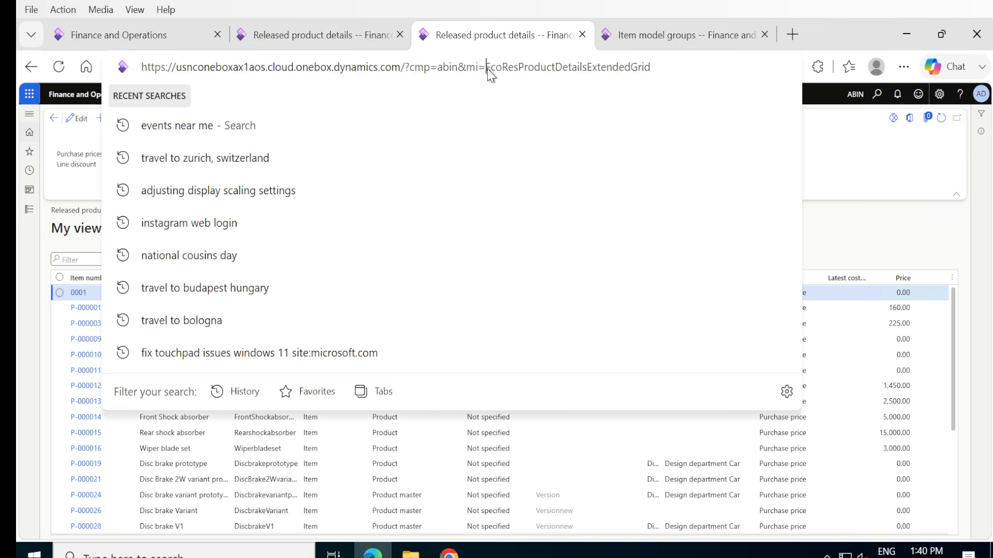
key("shift+End")
type("action:WHSWorkExecute")
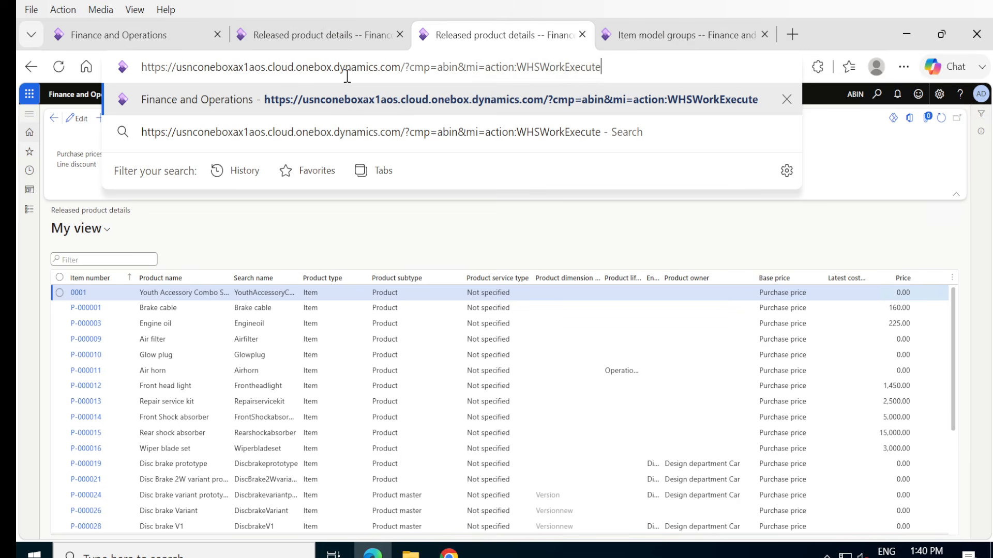
left_click(616, 89)
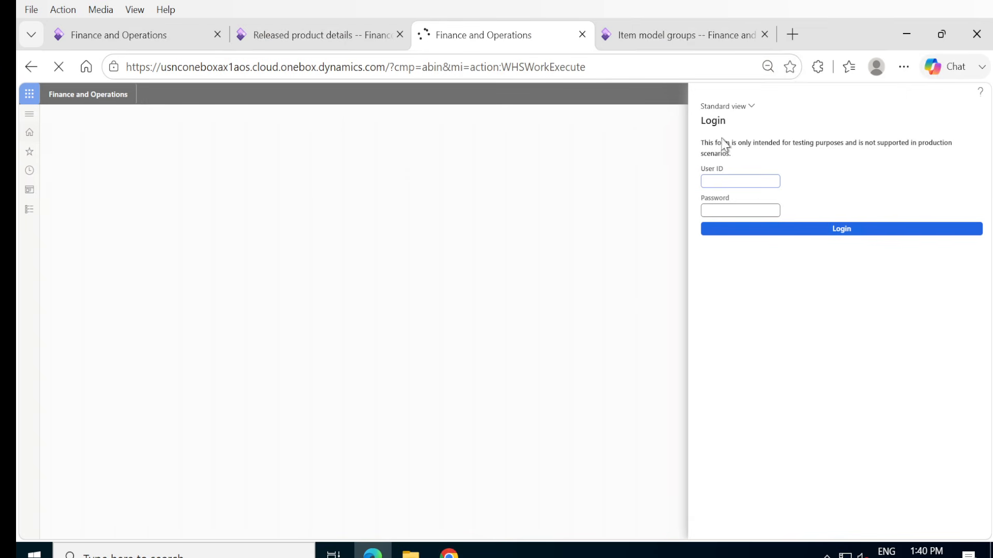
Log in to the warehouse work execution form with the work user's ID and password.
left_click(735, 180)
type("1")
type("•••")
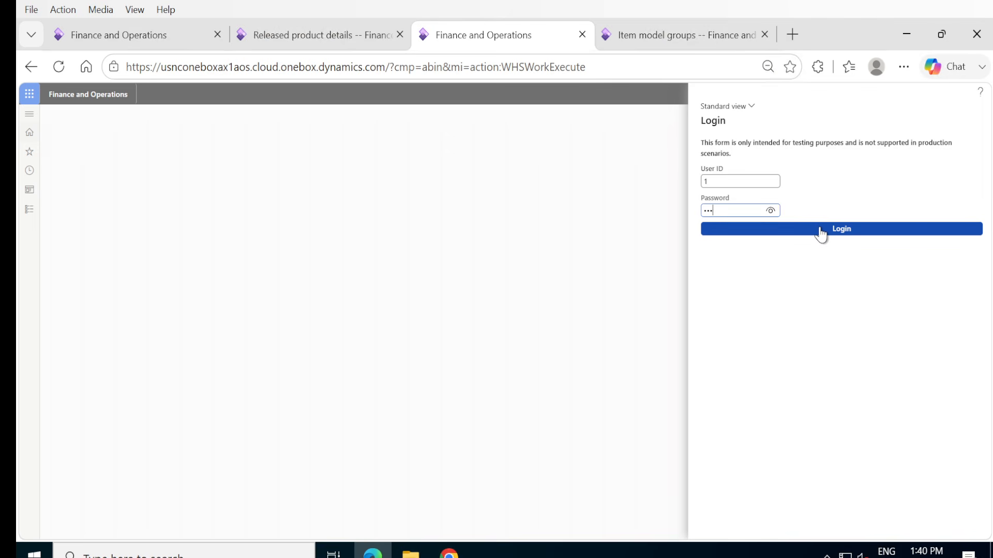
left_click(820, 233)
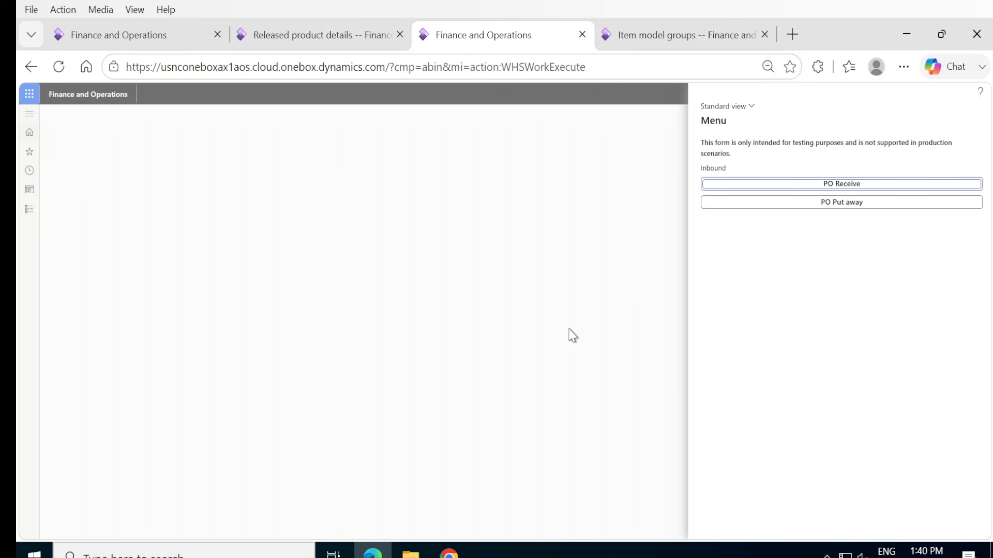
Return to the released product details page for P-000047 and duplicate it in another browser tab.
left_click(283, 39)
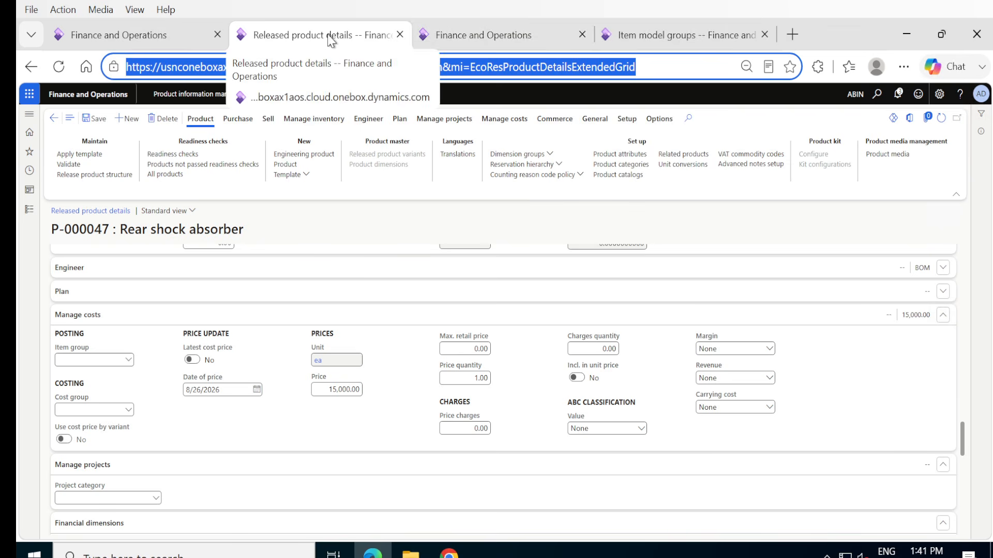
left_click(659, 36)
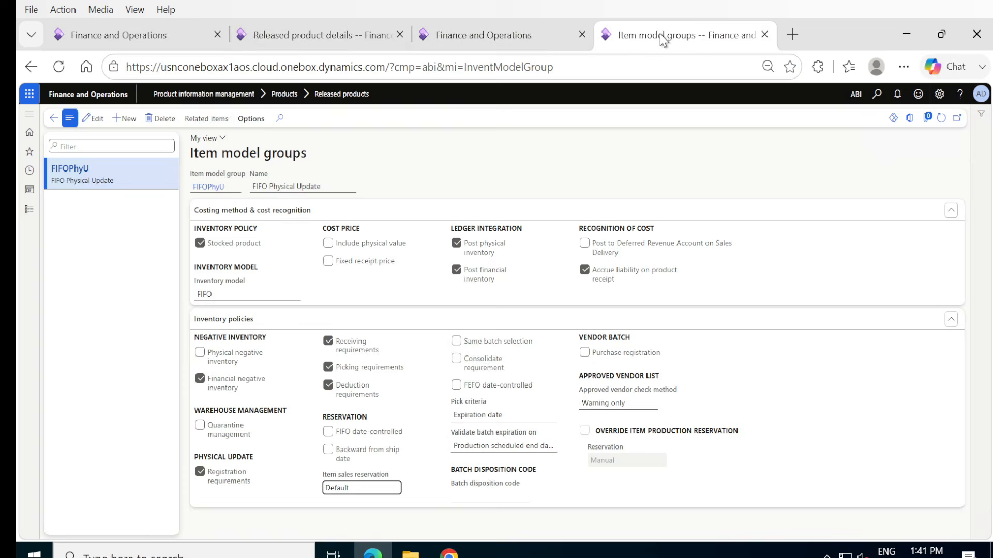
left_click(521, 41)
left_click(295, 31)
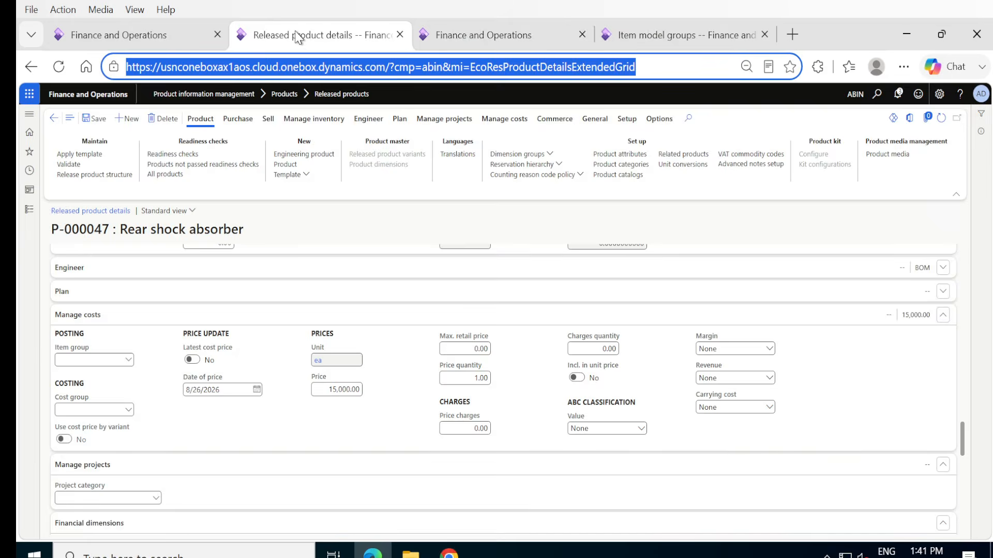
right_click(297, 36)
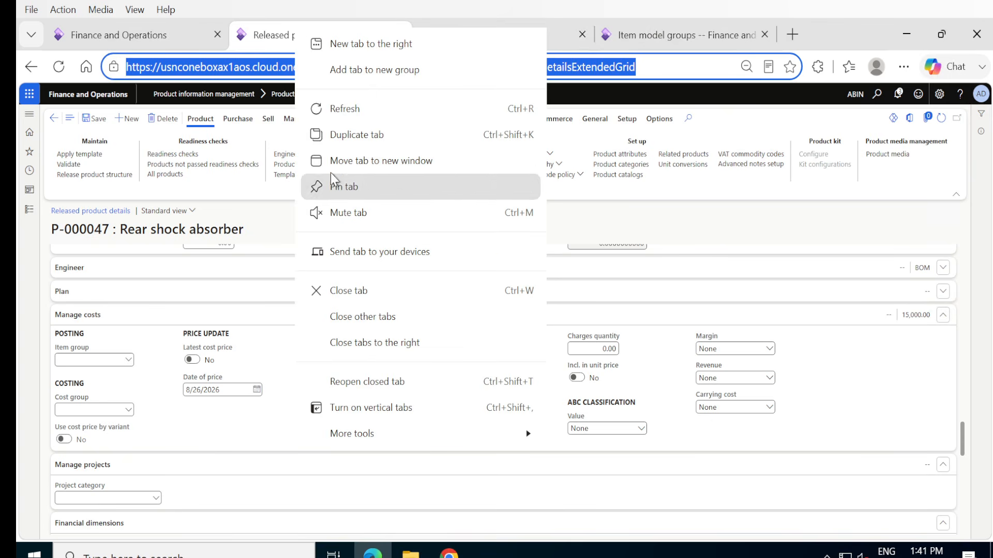
left_click(329, 133)
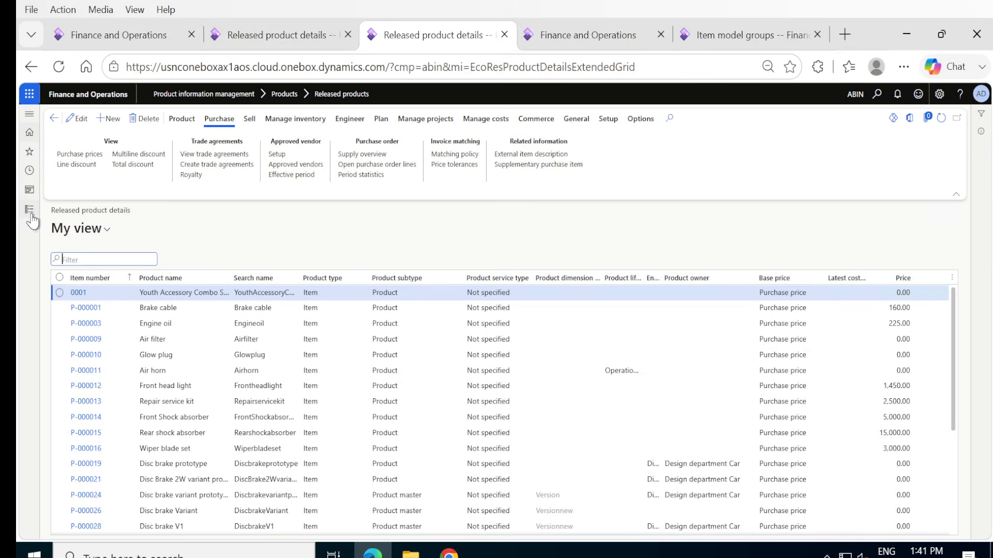
Open the All purchase orders list in the Procurement and sourcing module from the duplicated page.
left_click(30, 212)
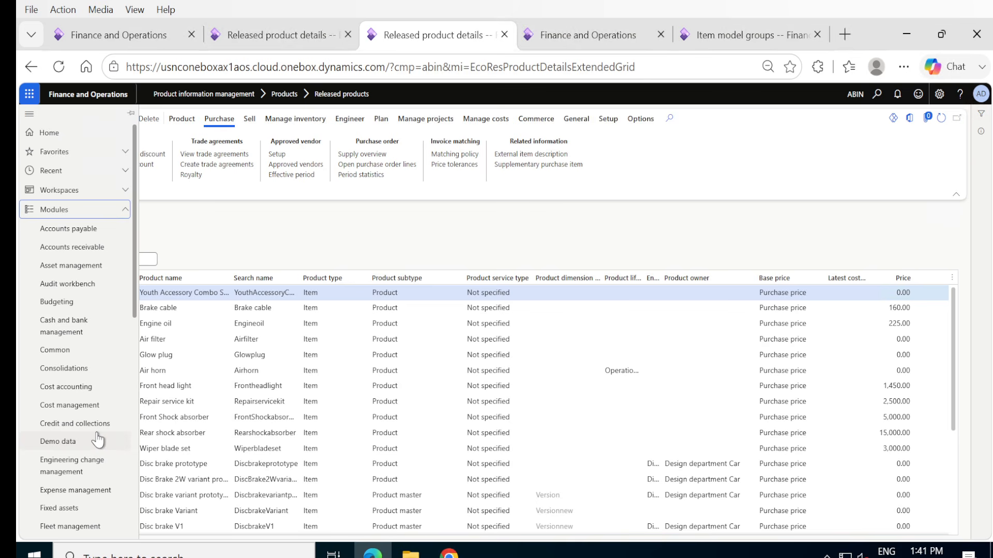
scroll(96, 357, "down", 5)
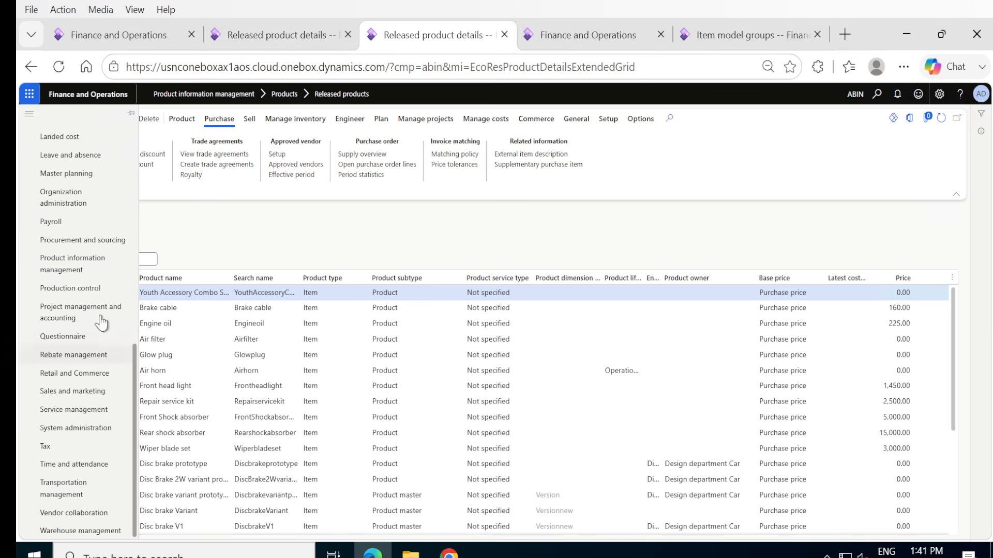
left_click(77, 242)
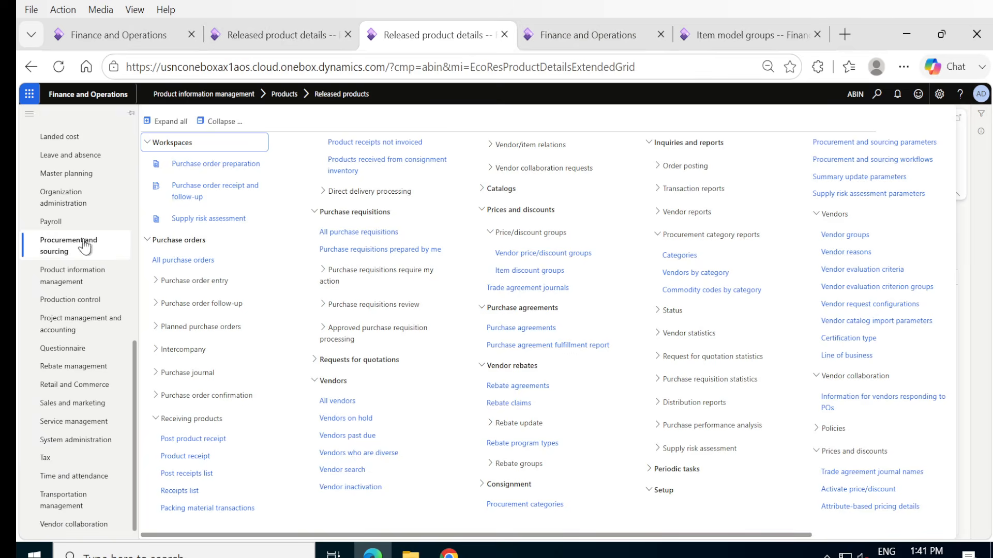
left_click(174, 261)
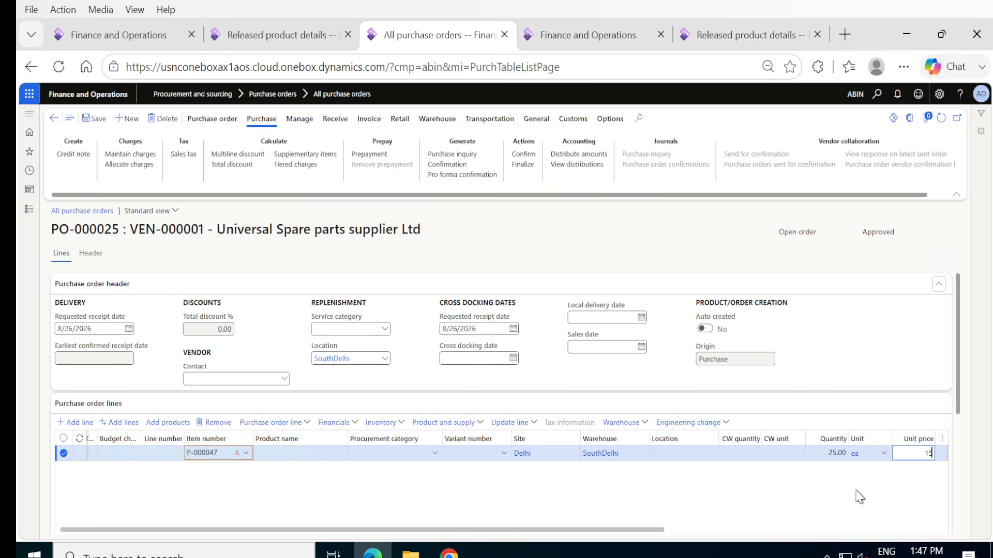
Set the unit price of the P-000047 purchase order line to 14,000.
type("000")
key("BackSpace")
key("BackSpace")
key("BackSpace")
key("BackSpace")
type("4000")
key("Tab")
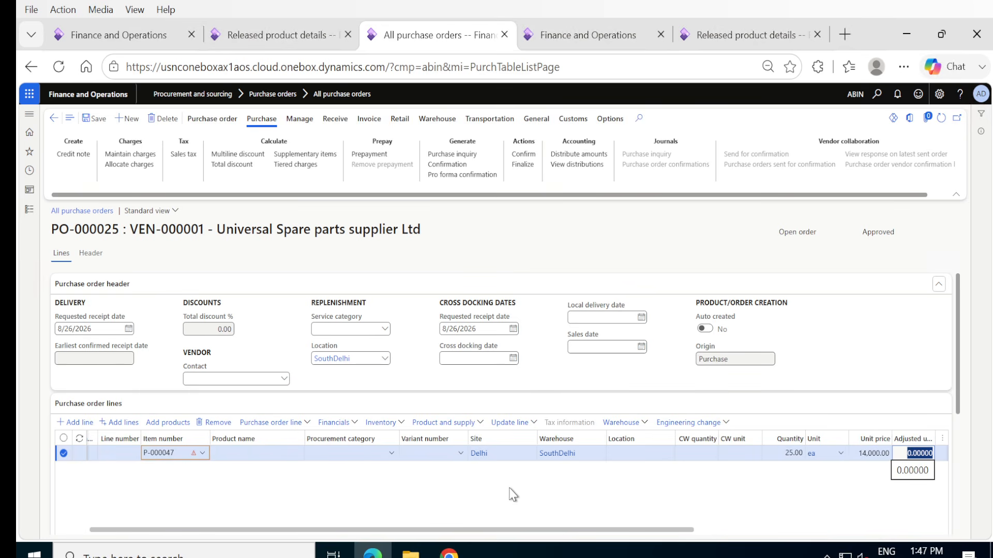
Try to save the purchase order with its P-000047 line and dismiss the validation messages.
left_click(94, 121)
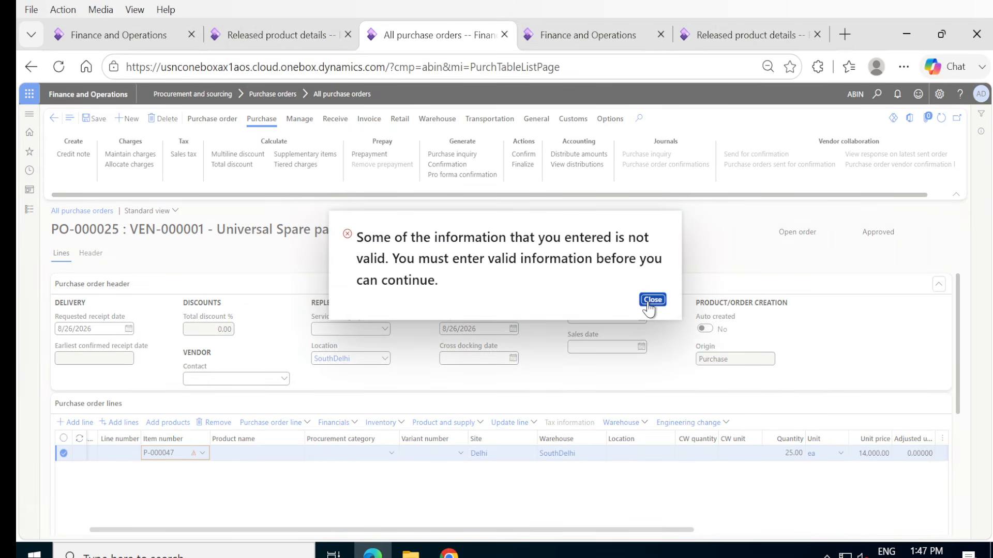
left_click(652, 300)
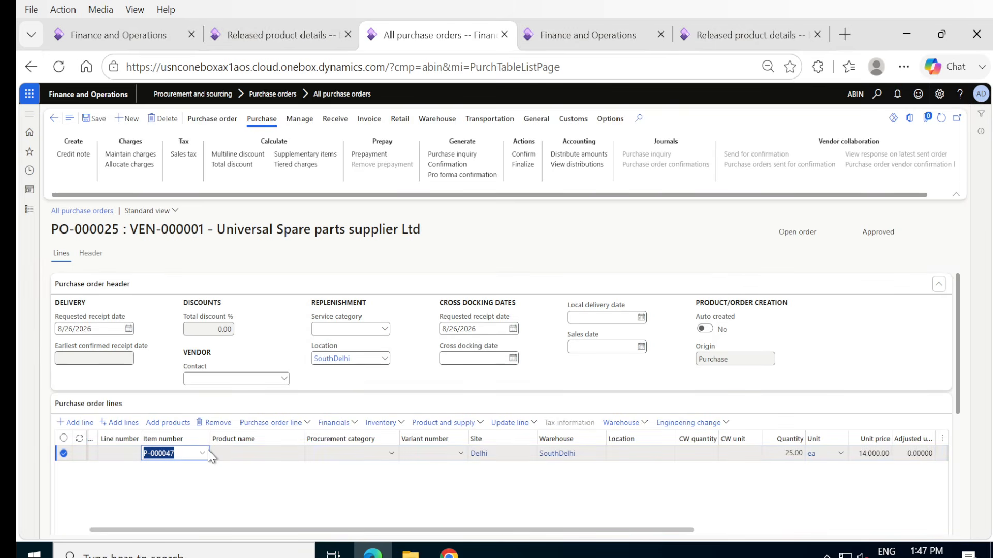
left_click(284, 506)
left_click(95, 119)
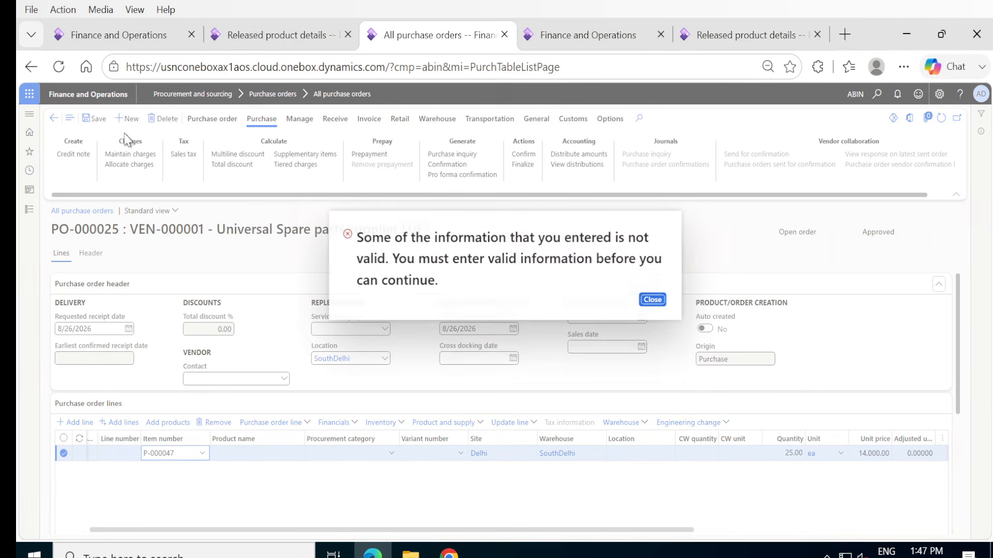
left_click(653, 300)
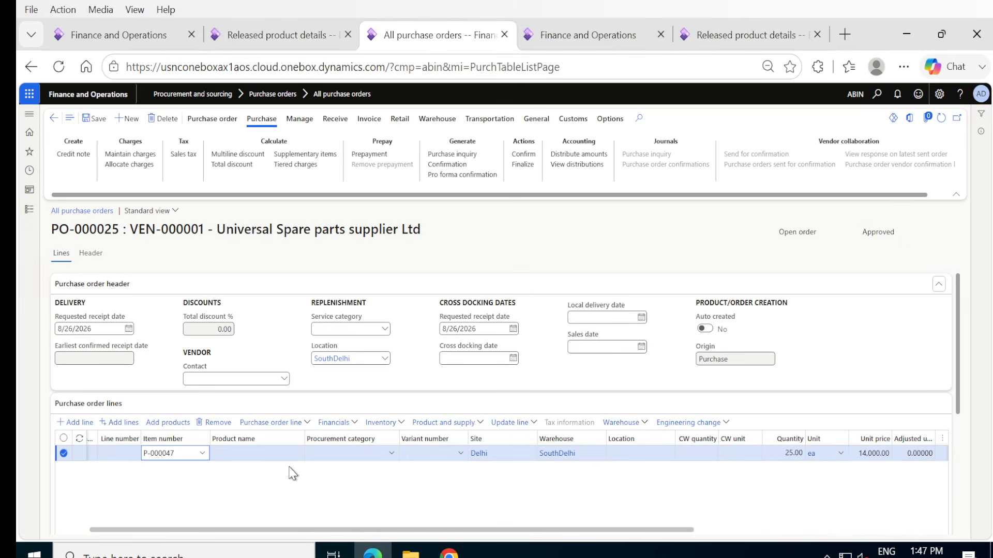
Remove the existing purchase order line and try to add item P-000047 on a new line.
left_click(209, 425)
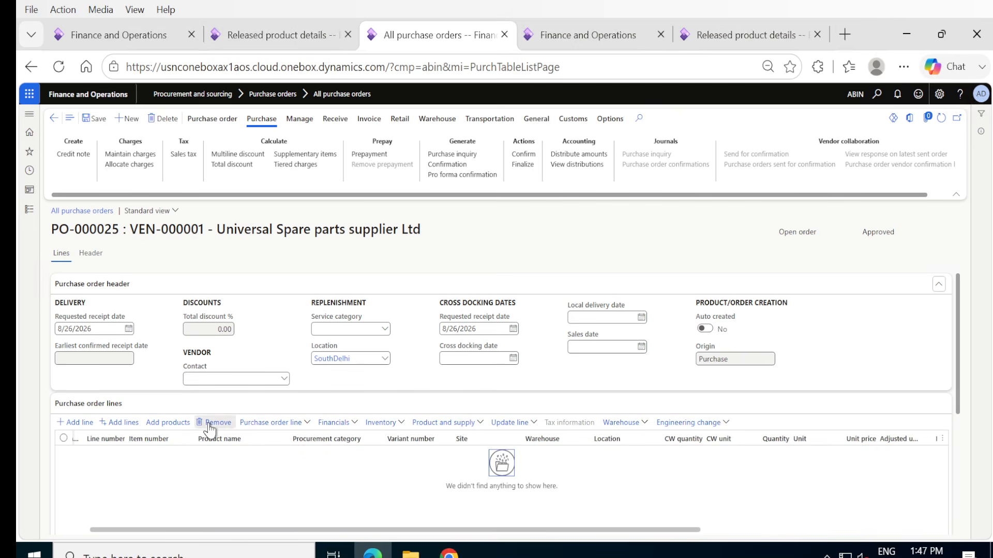
left_click(72, 423)
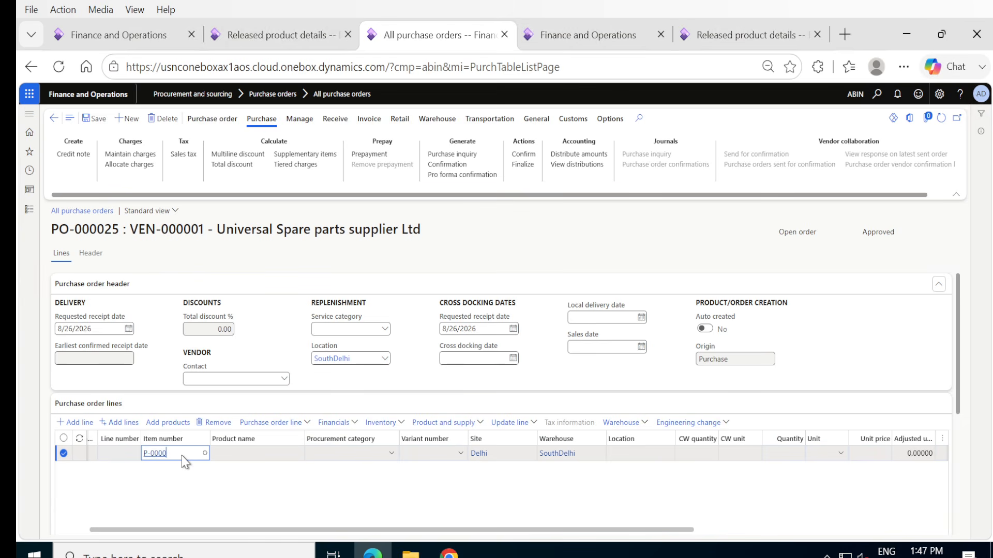
type("P-000047")
key("Tab")
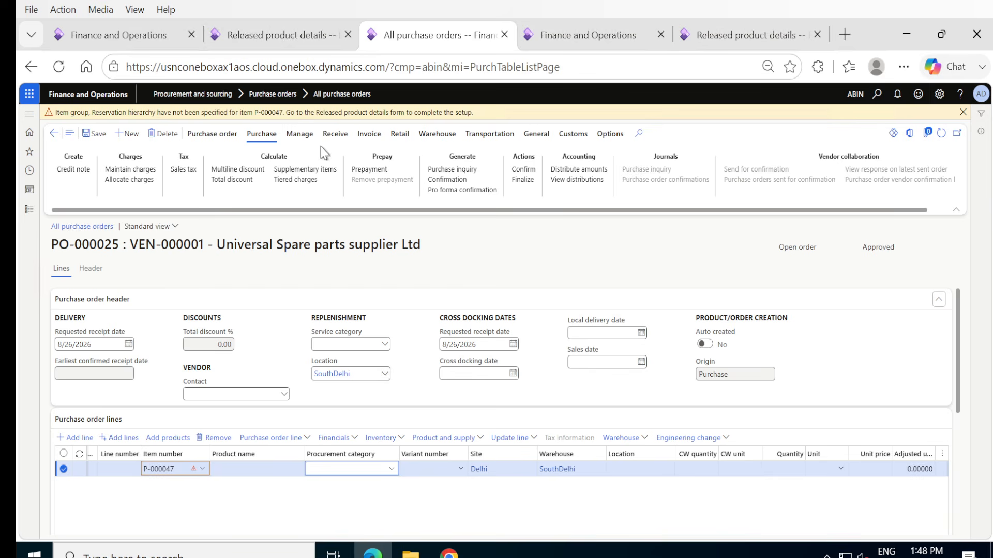
Set the item group of released product P-000047 to Sparepart under Manage costs.
left_click(246, 39)
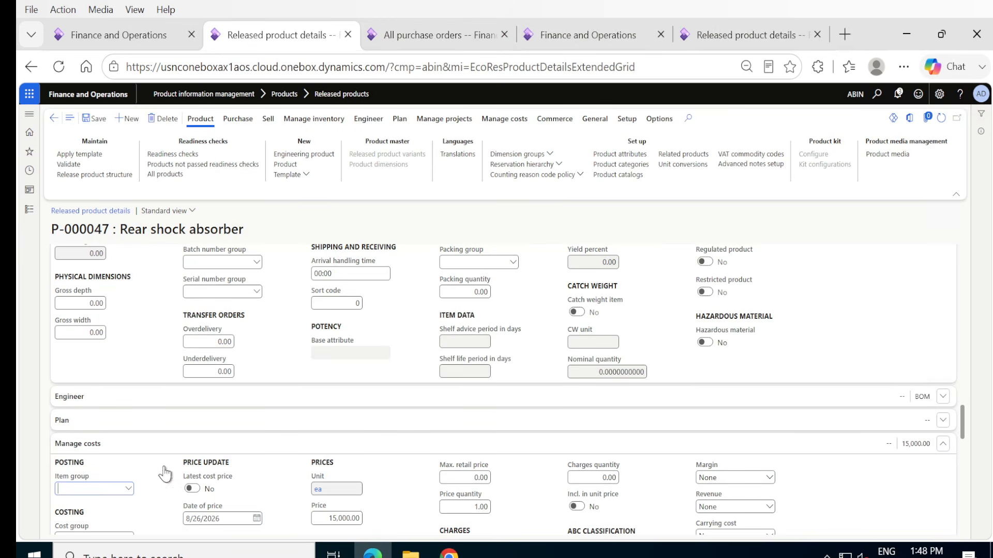
left_click(127, 489)
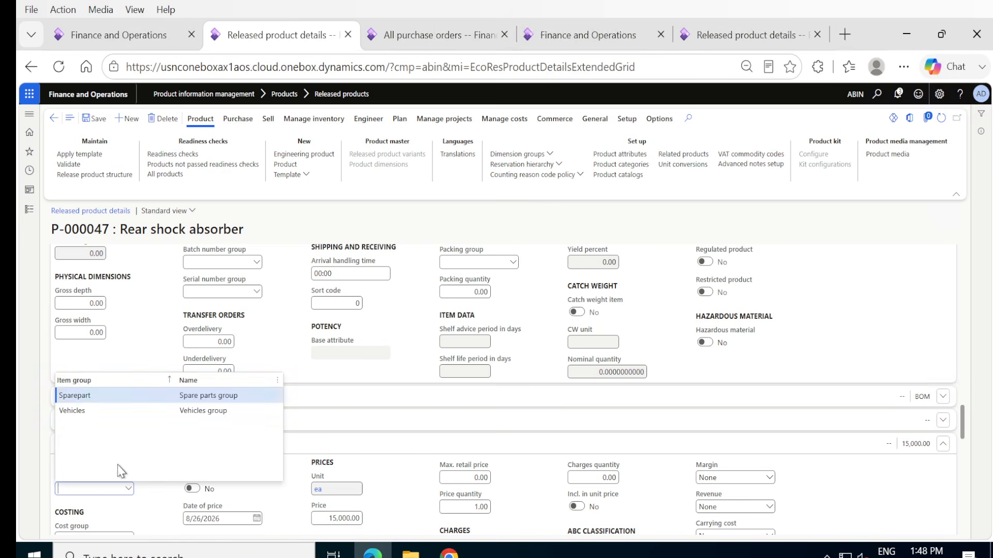
left_click(78, 396)
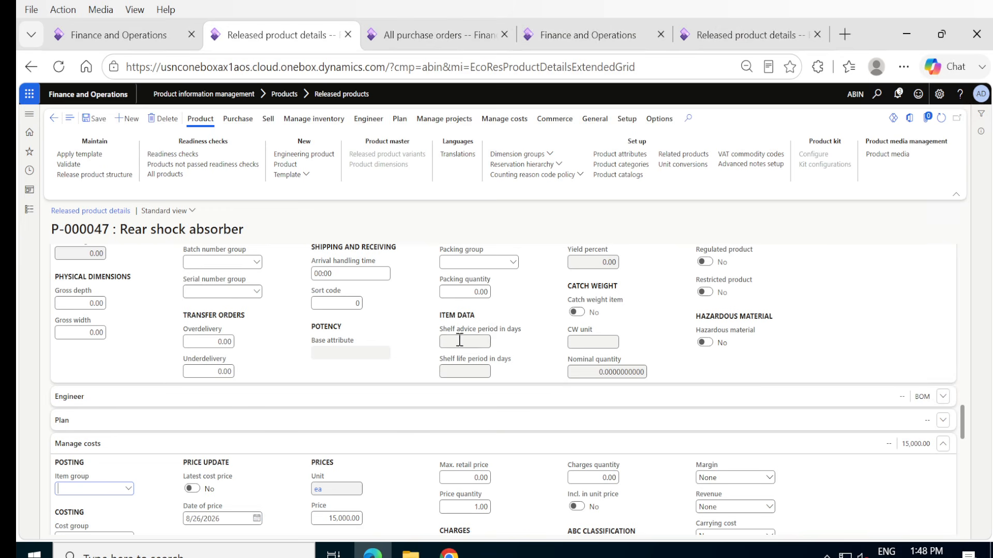
Assign the Default reservation hierarchy to product P-000047 and save the released product.
scroll(408, 357, "up", 10)
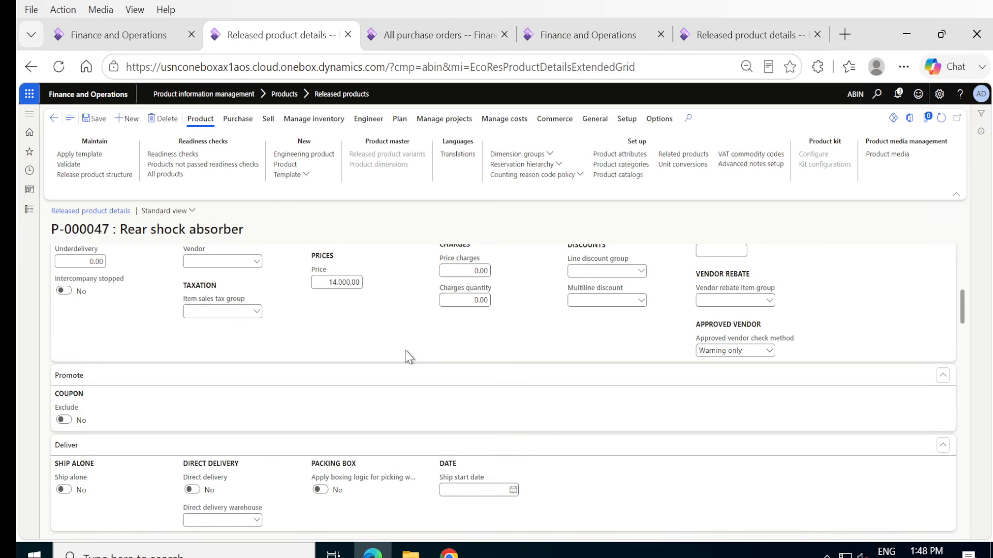
left_click(560, 167)
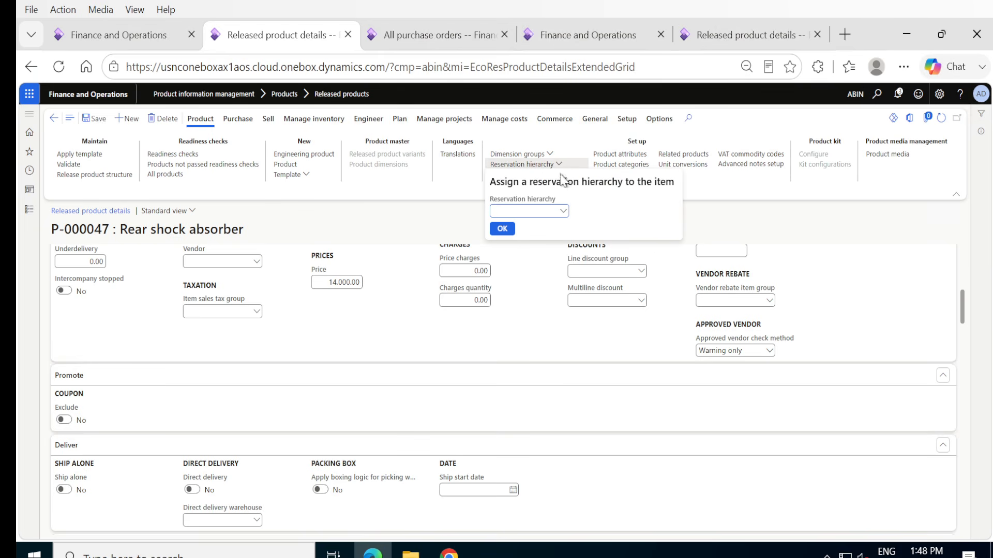
left_click(563, 211)
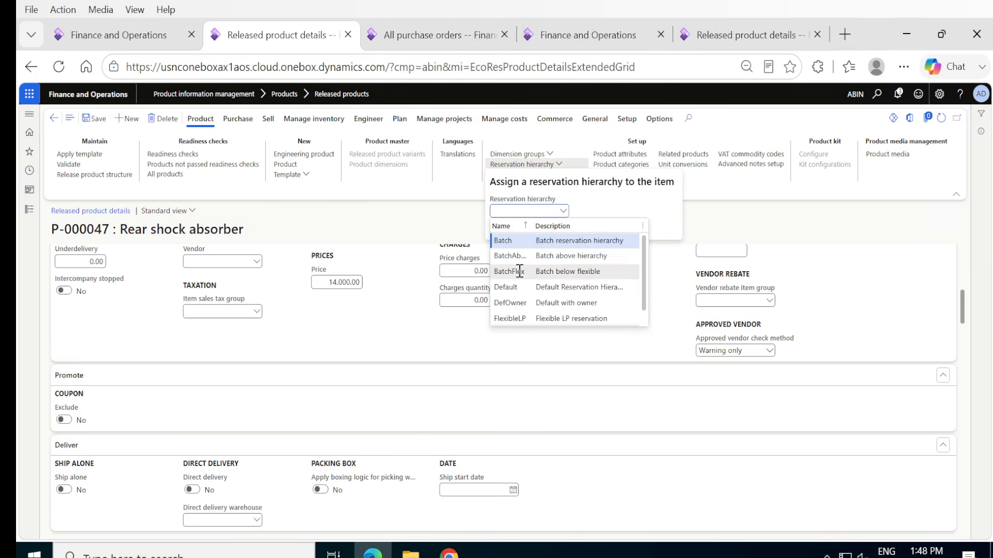
left_click(511, 288)
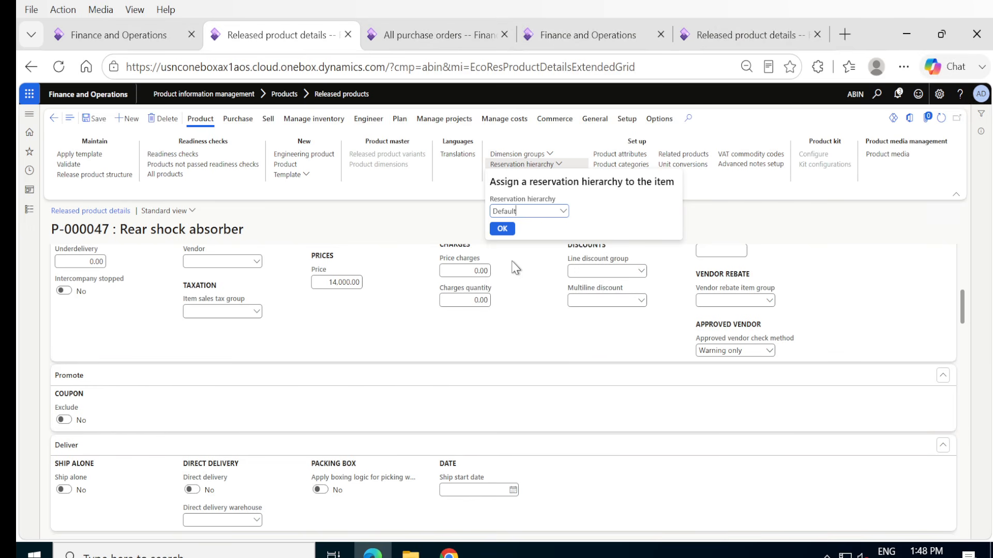
left_click(501, 229)
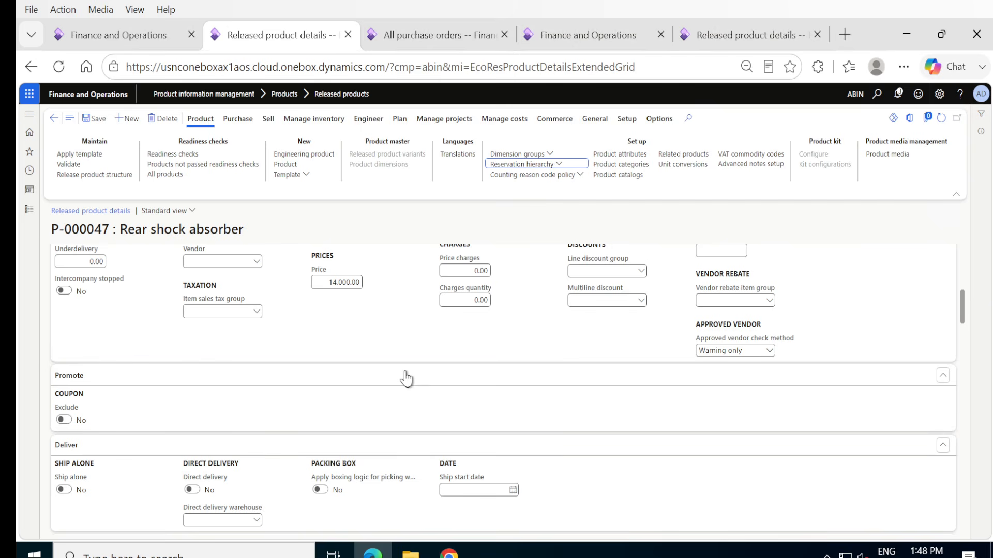
left_click(98, 119)
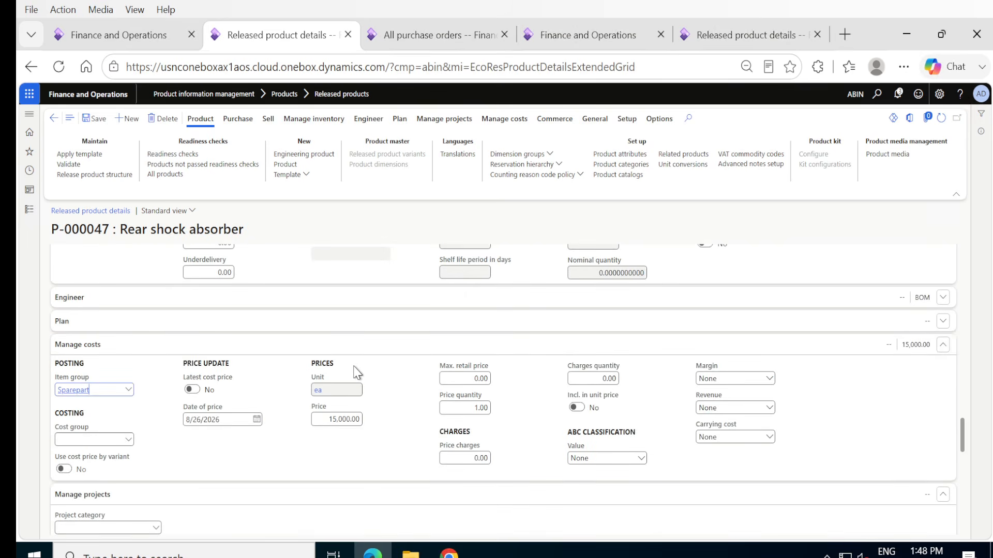
Replace the incomplete purchase order line with a new line for item P-000047 and save the order.
left_click(414, 35)
left_click(214, 438)
left_click(191, 418)
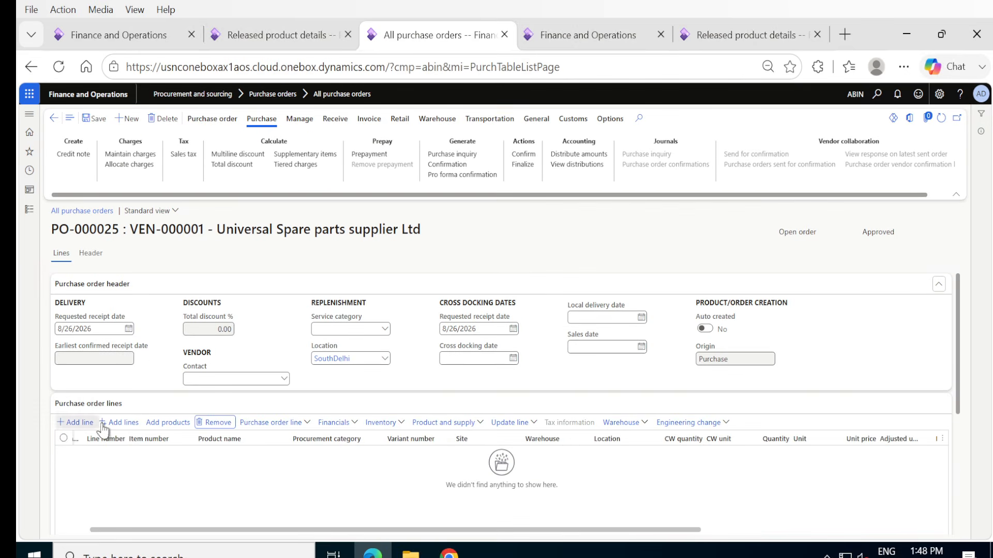
left_click(75, 423)
type("P-")
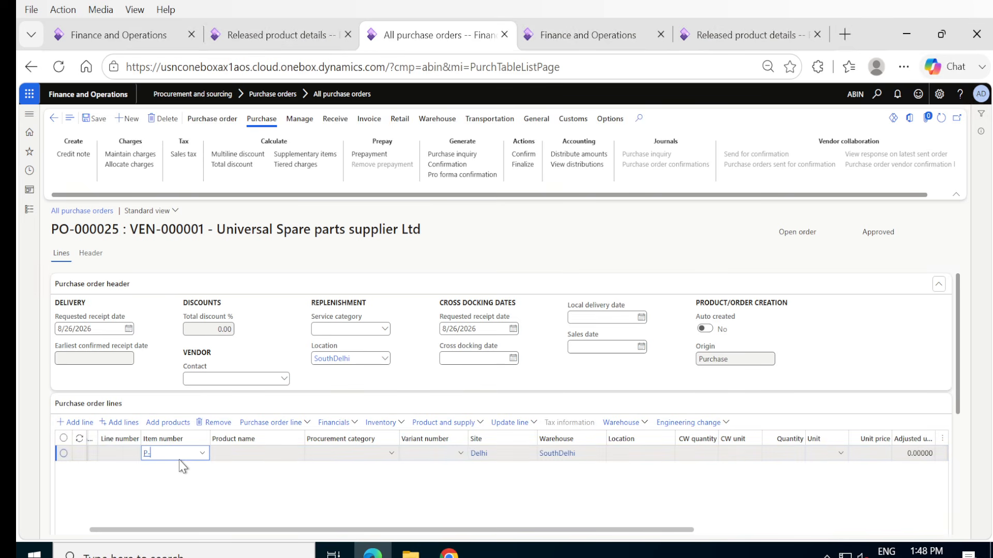
type("000047")
key("Tab")
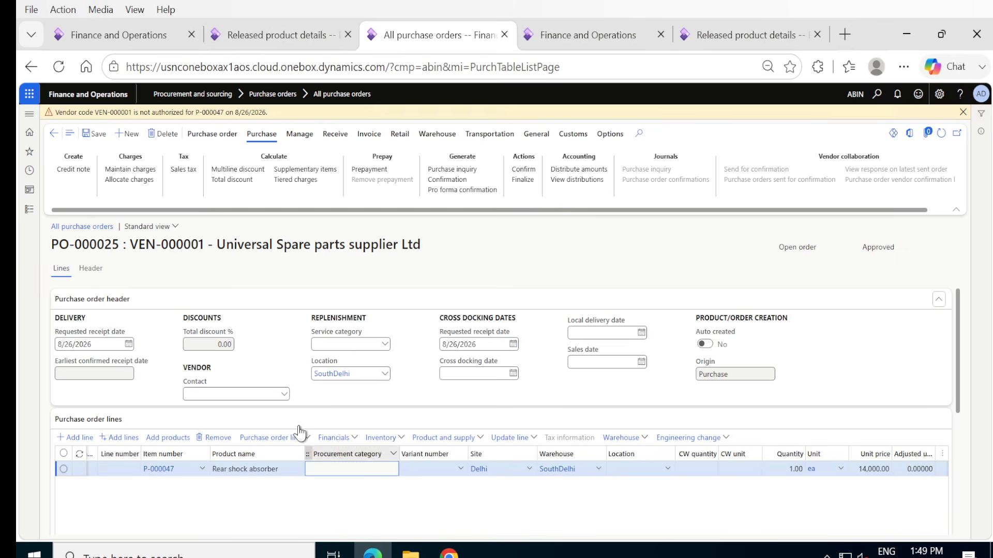
left_click(102, 136)
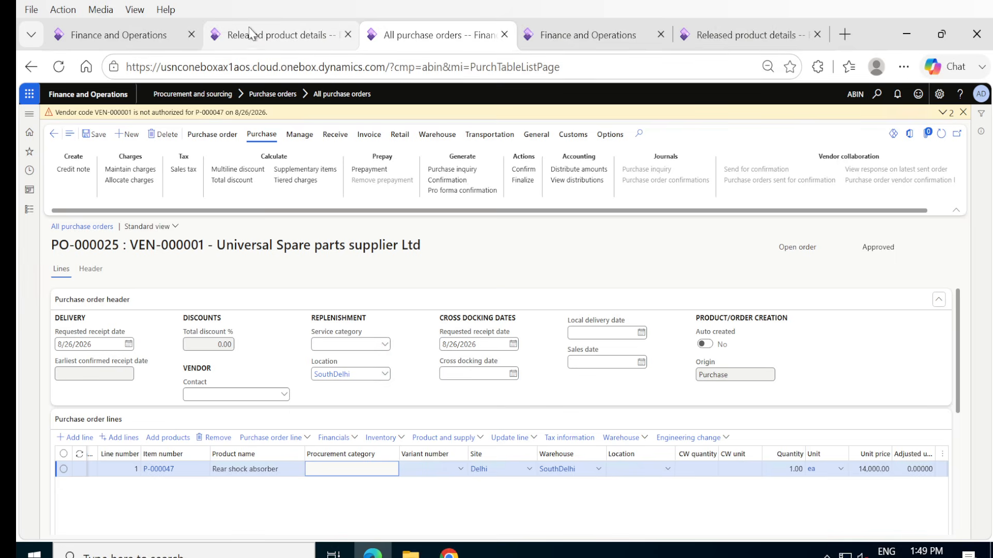
Open the Warehouses setup page of the Warehouse management module in place of the released product details.
mouse_move(252, 38)
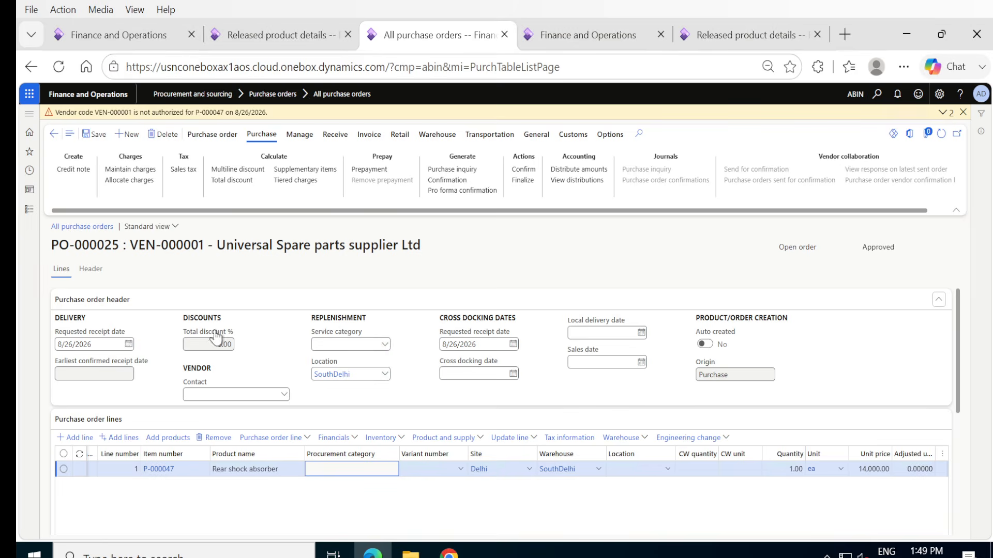
left_click(266, 34)
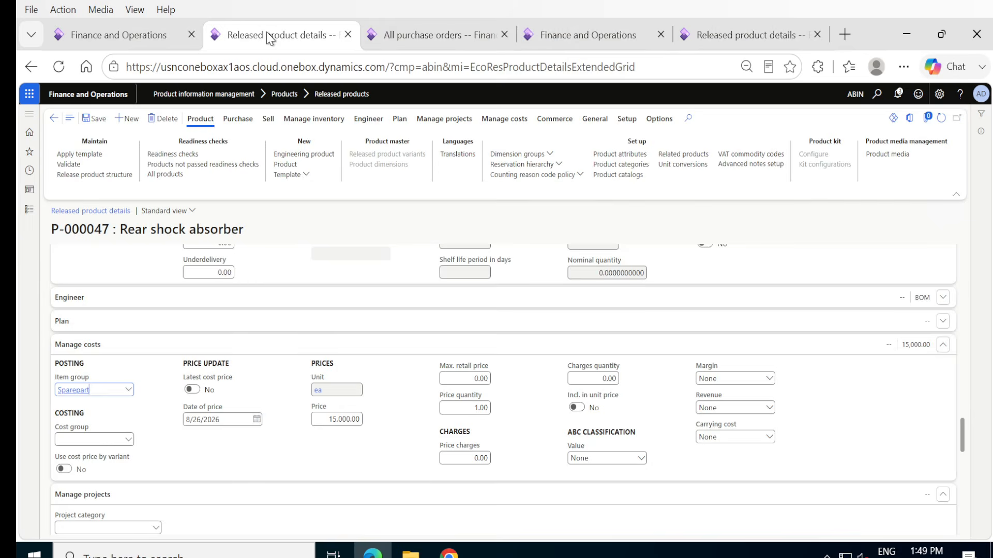
left_click(27, 217)
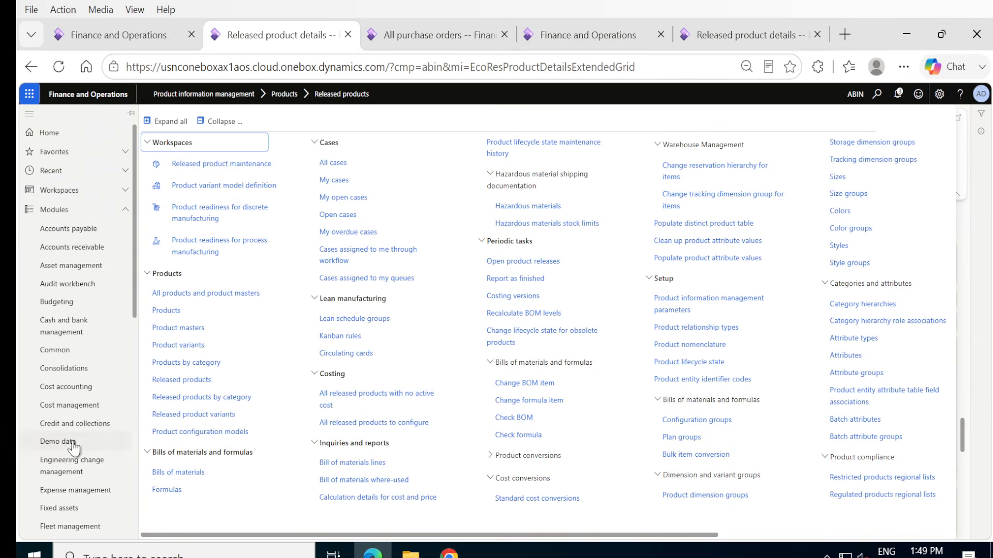
scroll(77, 494, "down", 10)
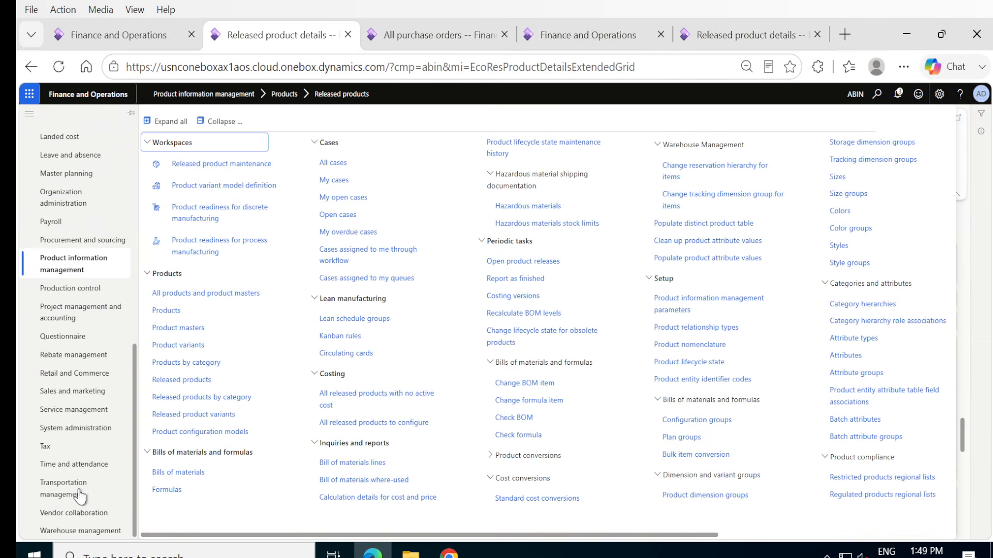
left_click(82, 531)
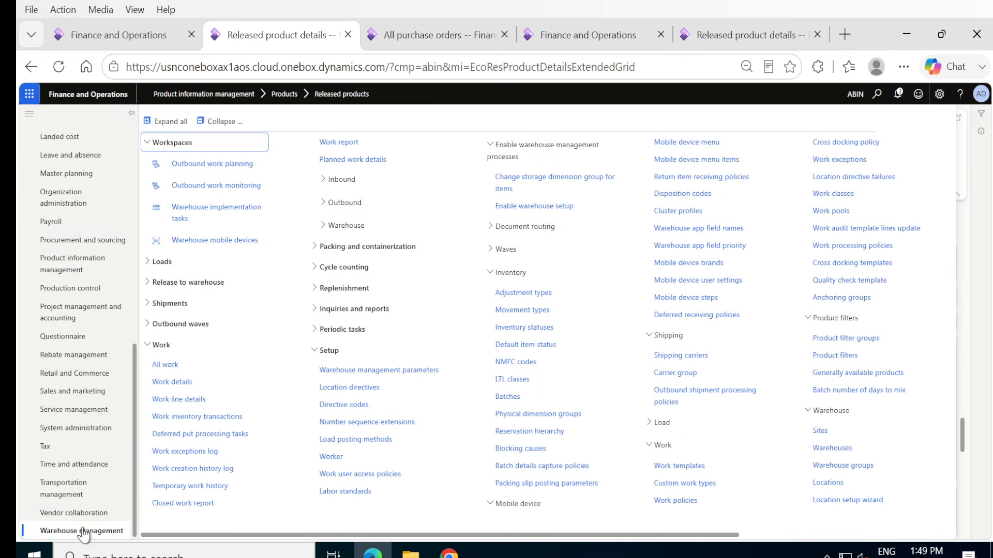
left_click(825, 450)
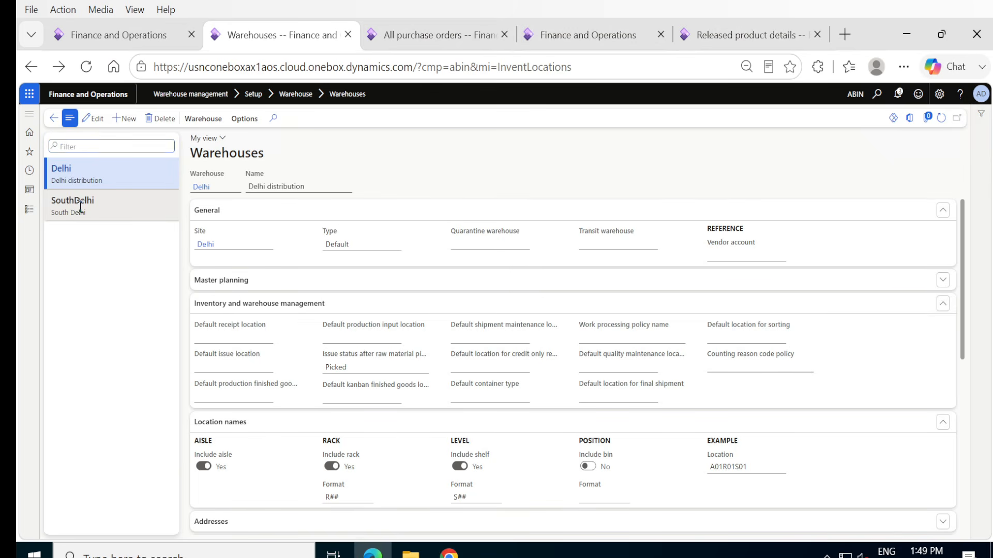
Set the default receipt location of the SouthDelhi warehouse to 03- and save the warehouse.
left_click(80, 206)
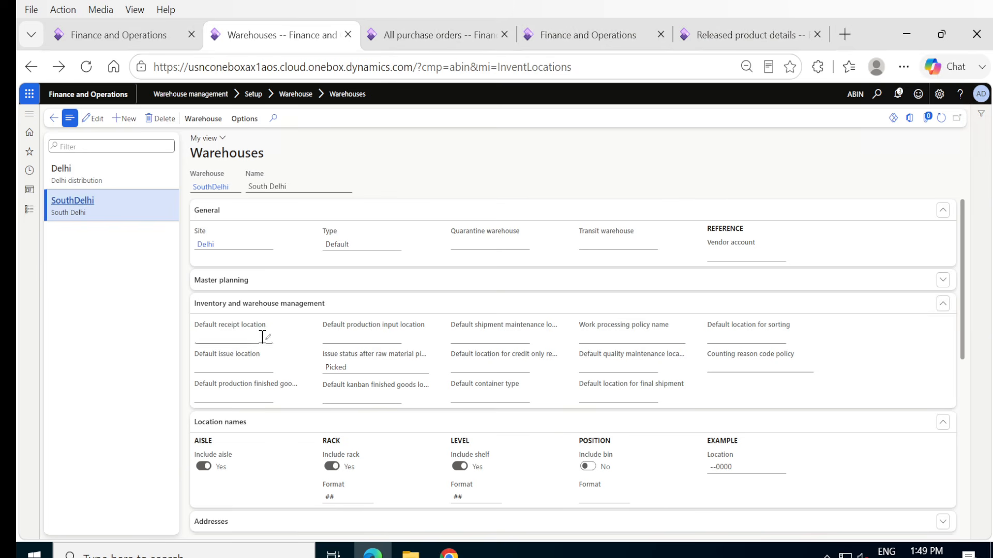
left_click(93, 119)
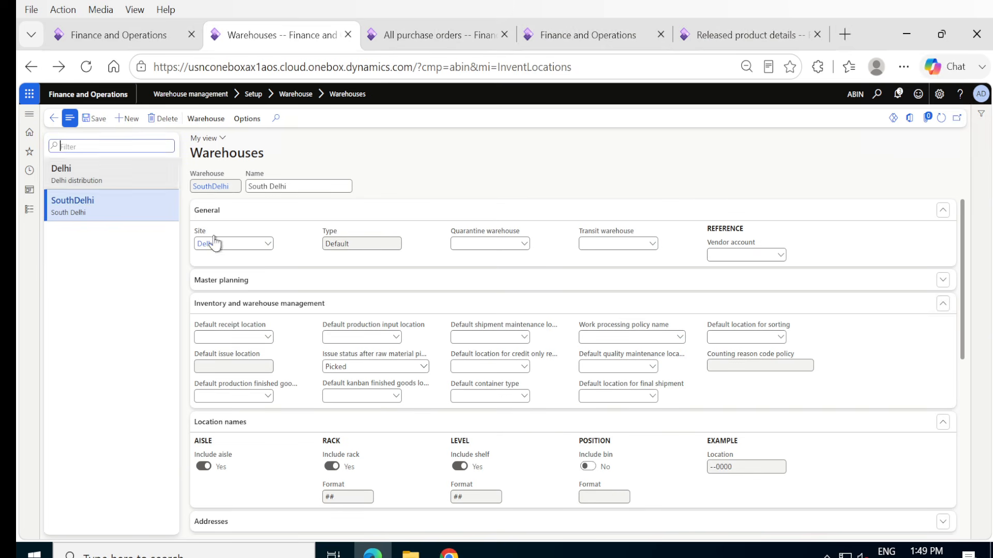
left_click(268, 339)
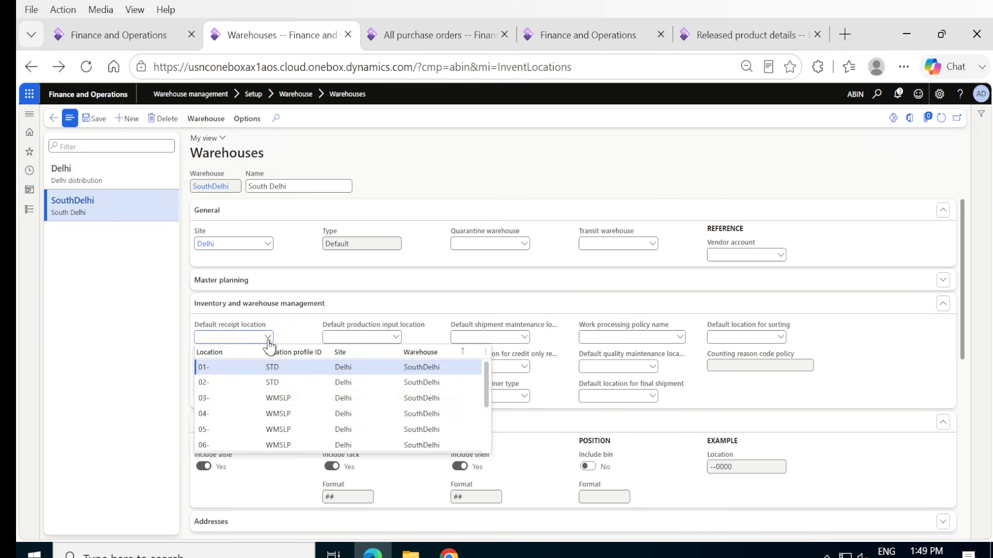
left_click(221, 399)
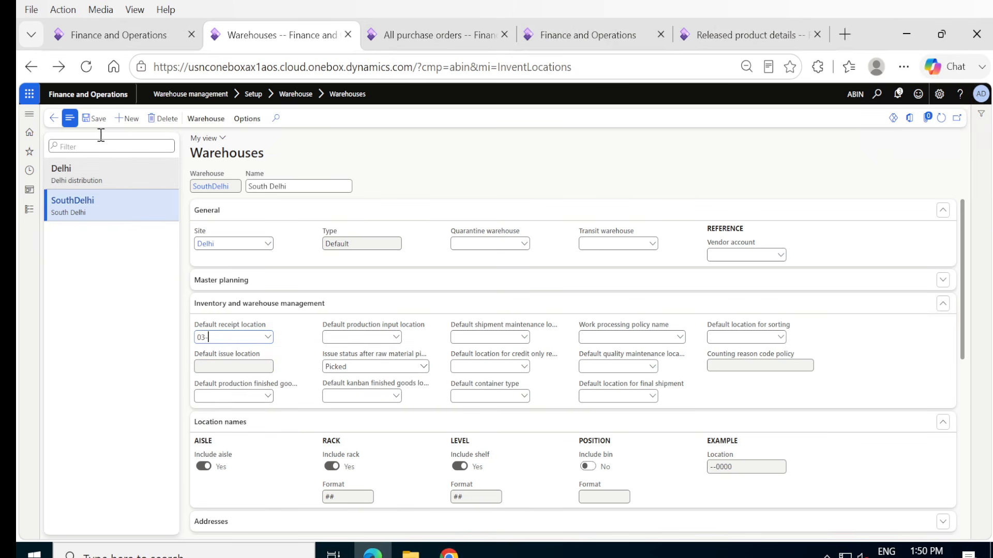
left_click(93, 122)
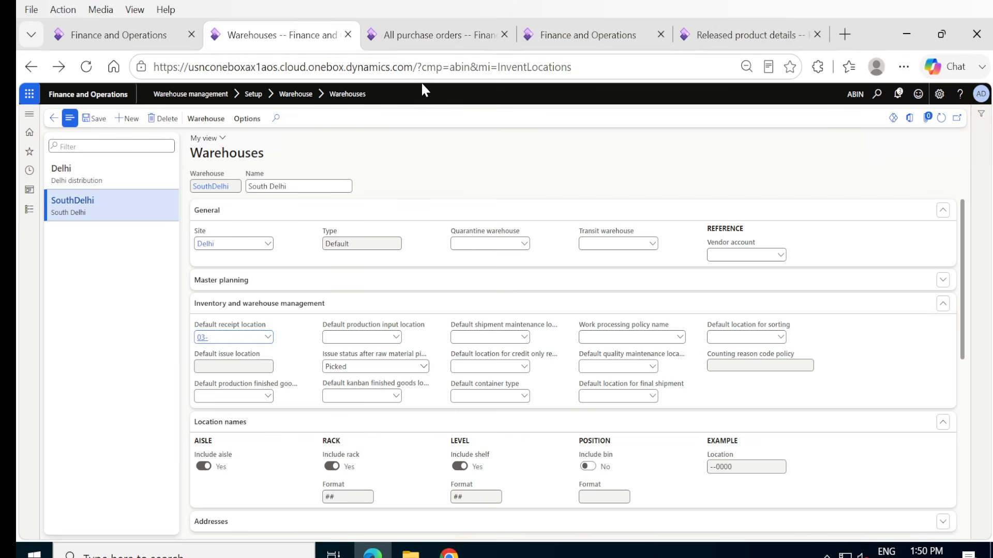
Save and confirm the purchase order with the P-000047 line, and show its receiving options.
left_click(404, 40)
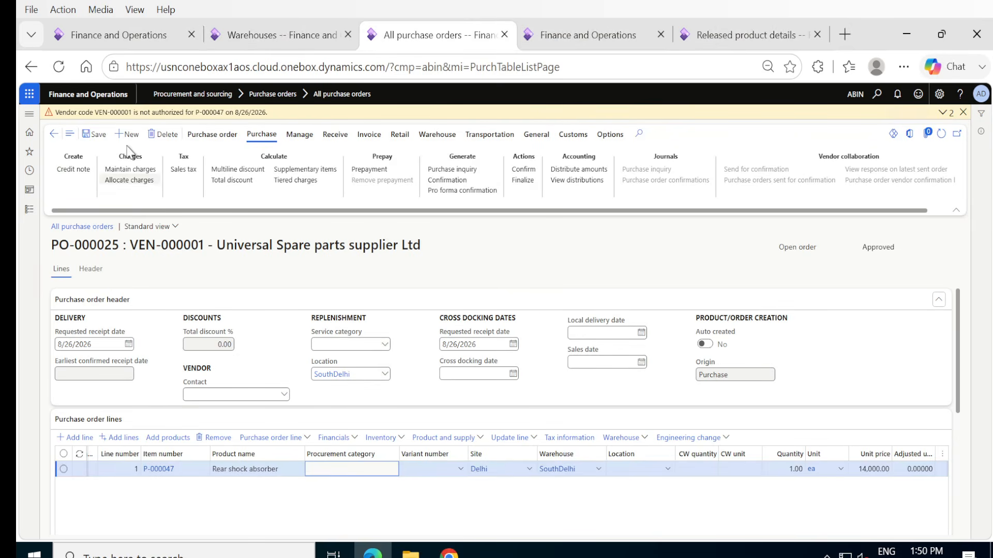
left_click(95, 134)
left_click(523, 171)
left_click(520, 172)
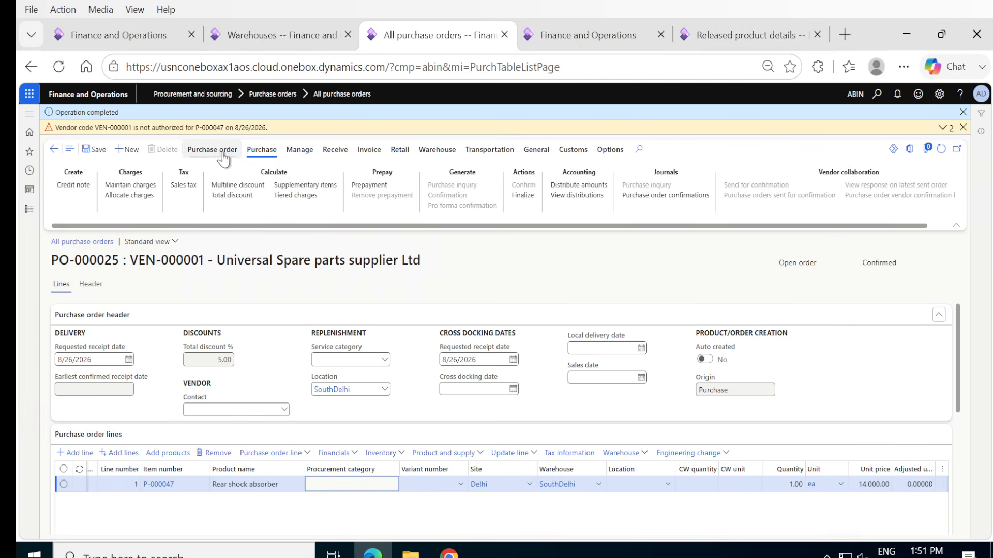
left_click(335, 150)
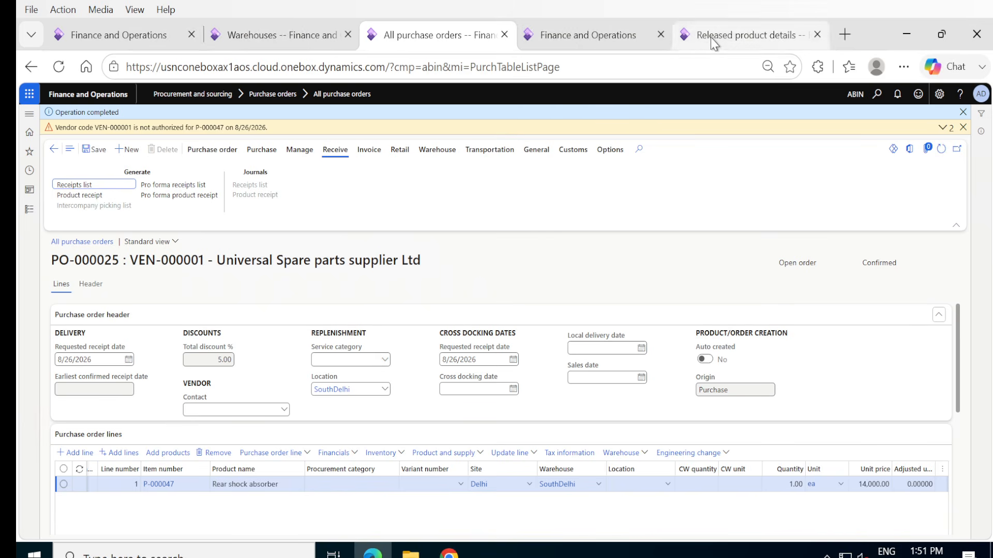
Reload the warehouse work form, log in with the worker's password and open PO Receive.
left_click(594, 41)
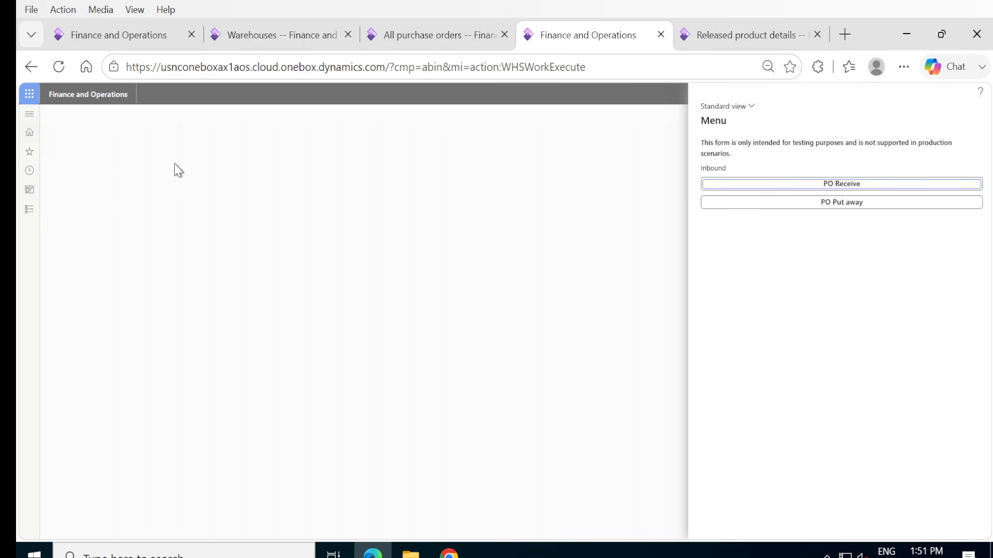
left_click(58, 66)
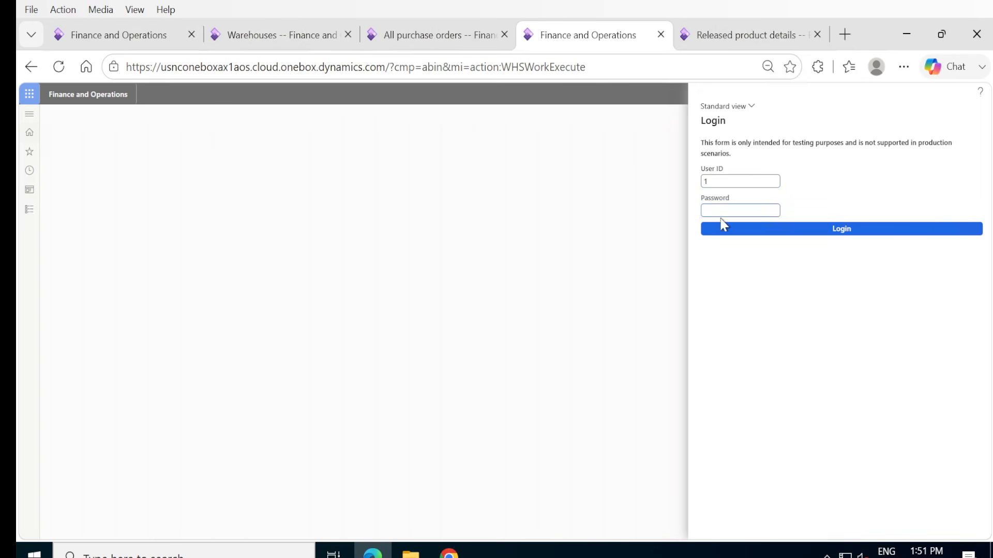
type("•••")
left_click(839, 235)
left_click(803, 187)
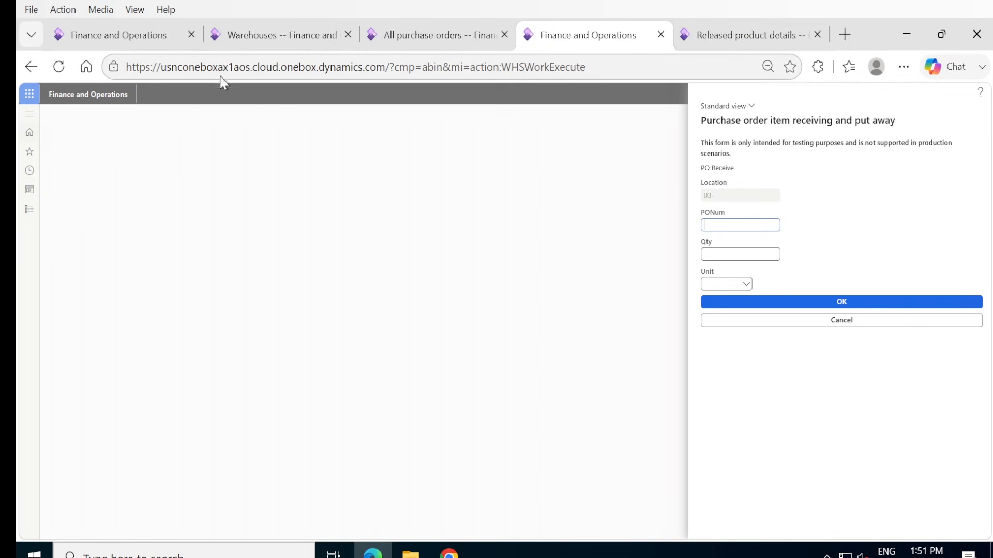
Copy the number of the confirmed purchase order for P-000047 into the PONum field of the PO Receive form.
left_click(428, 59)
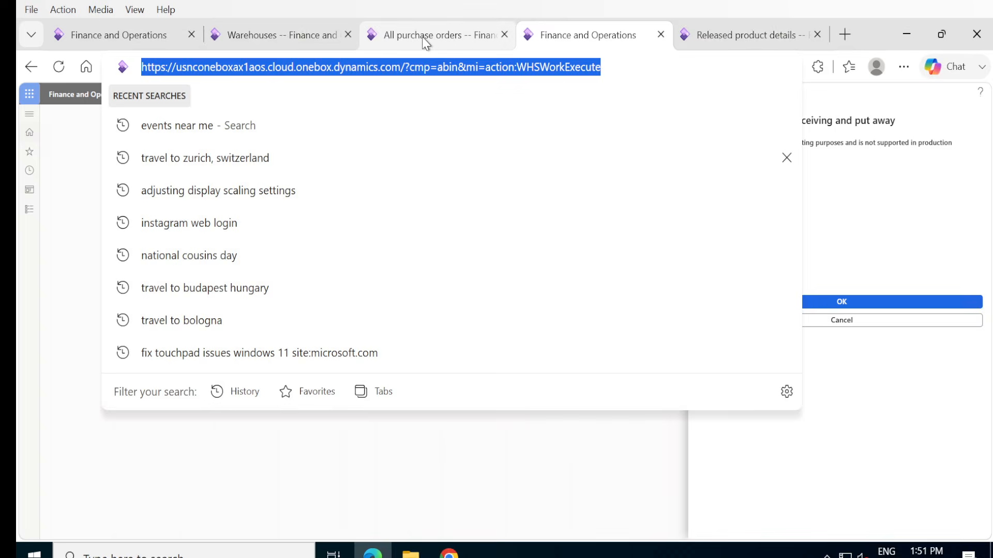
left_click(424, 35)
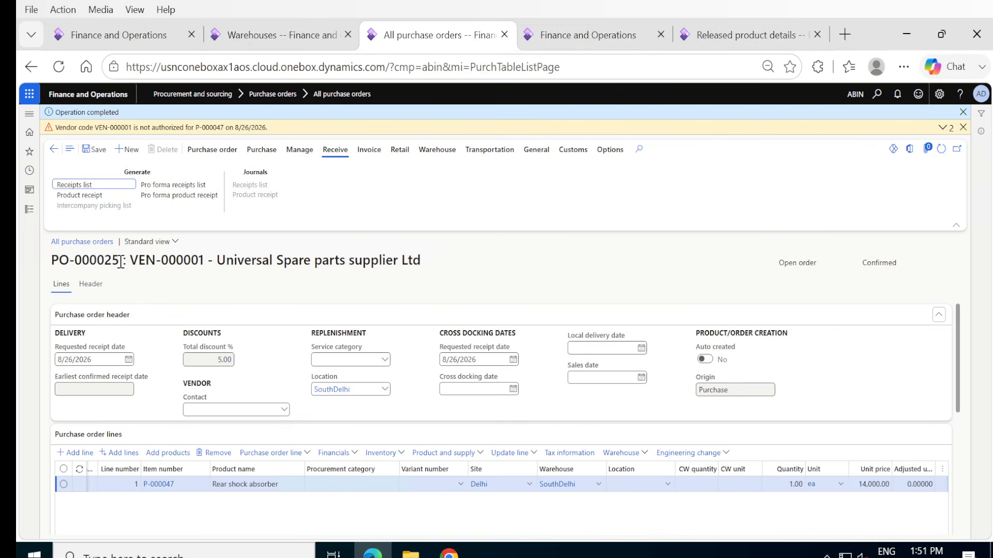
left_click_drag(120, 262, 52, 265)
key("ctrl+c")
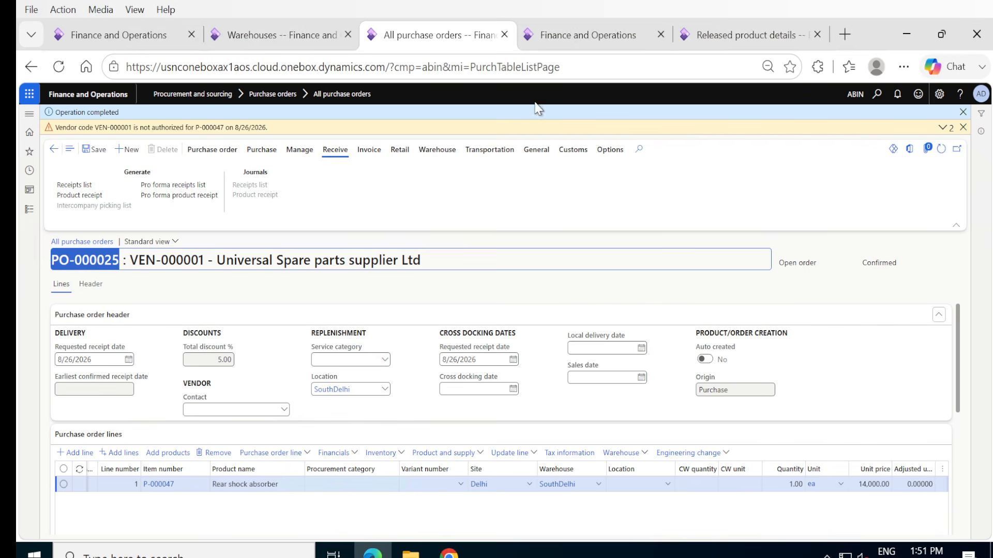
left_click(551, 39)
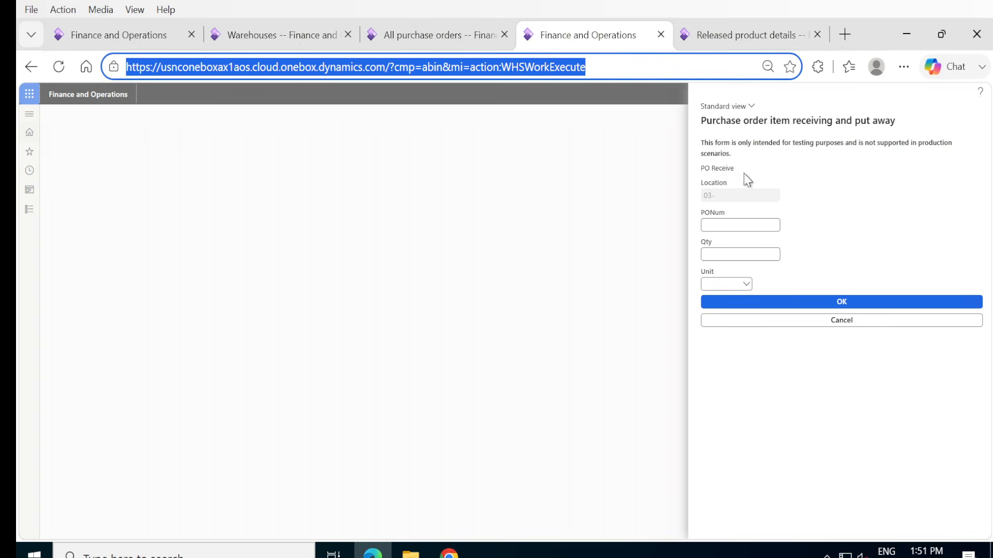
left_click(755, 221)
key("ctrl+v")
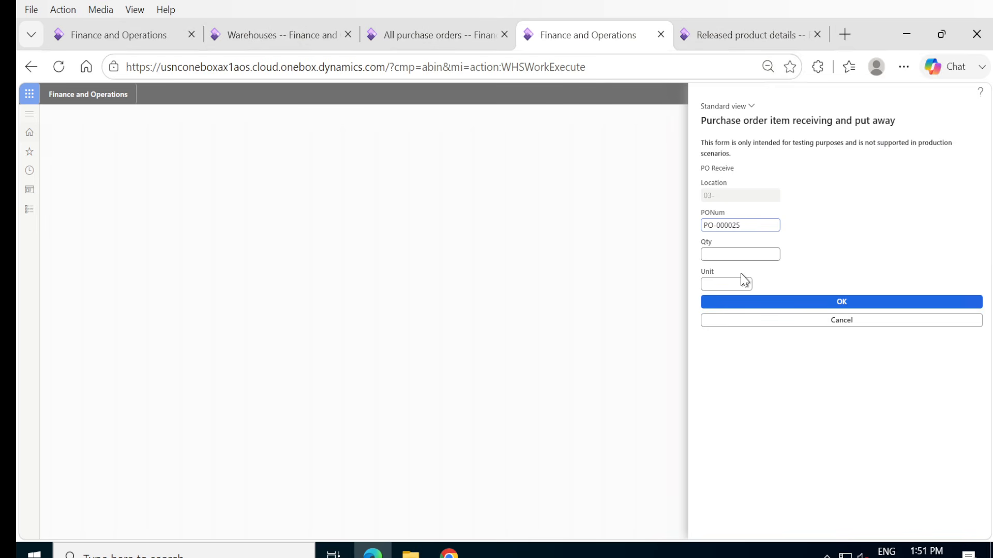
left_click(735, 255)
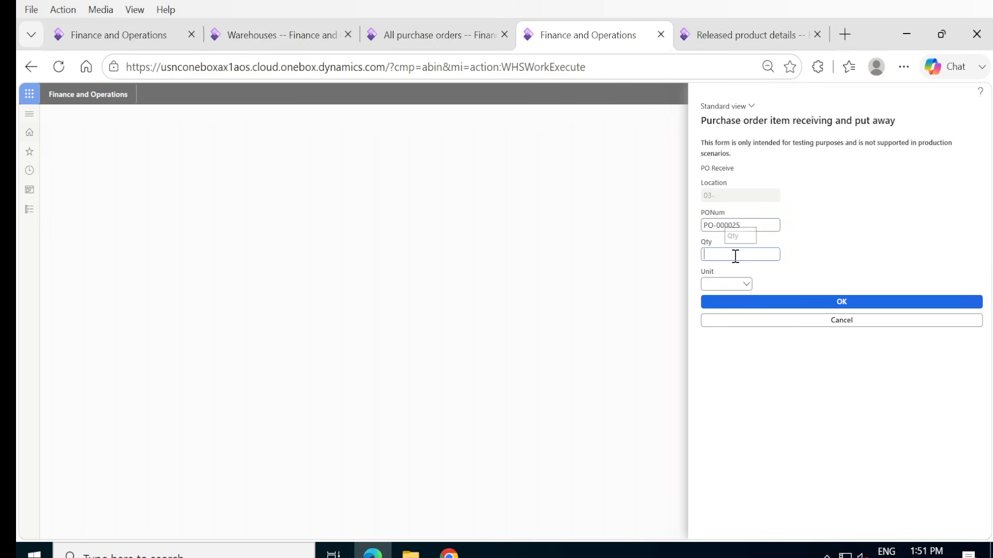
Set the quantity of the P-000047 purchase order line to 25, save the order and confirm it again.
left_click(427, 36)
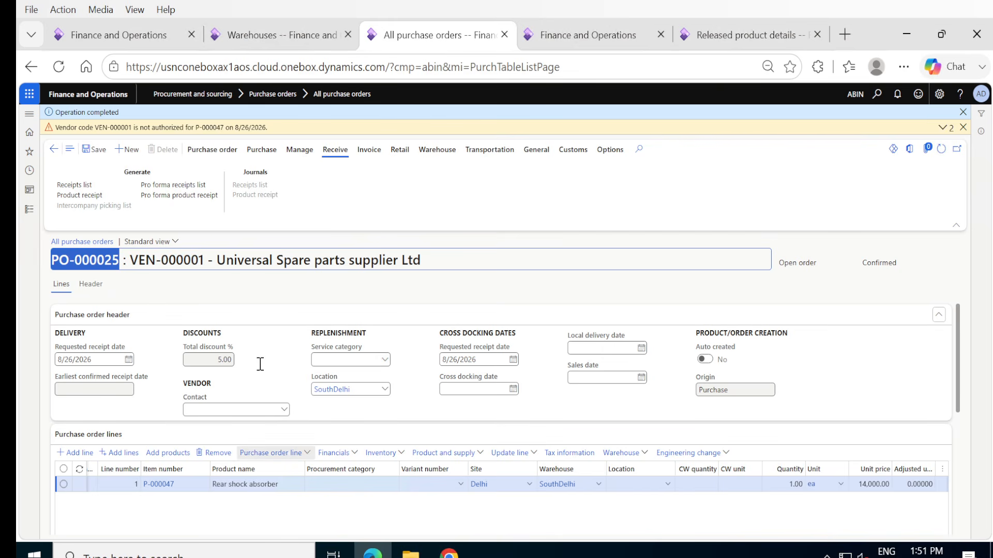
left_click(782, 485)
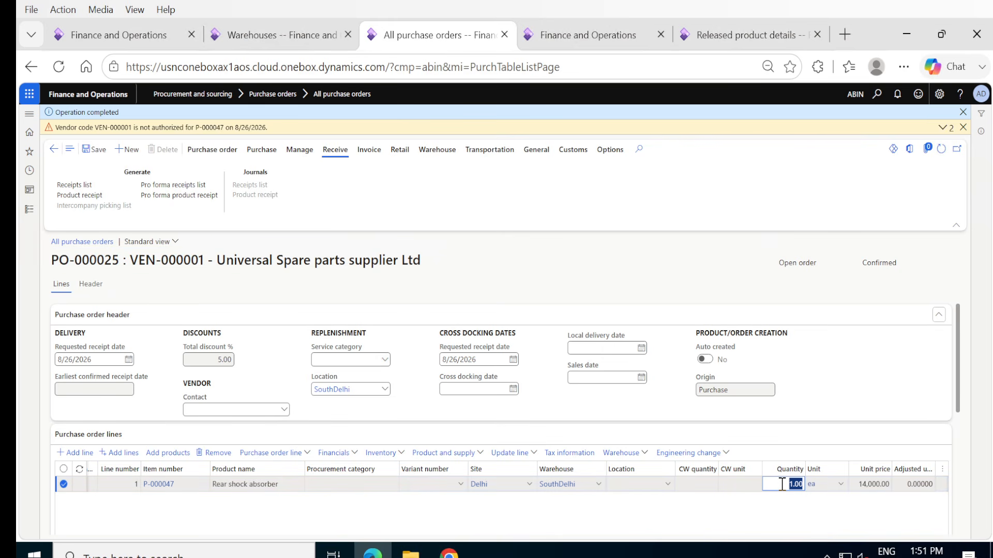
type("25")
key("Tab")
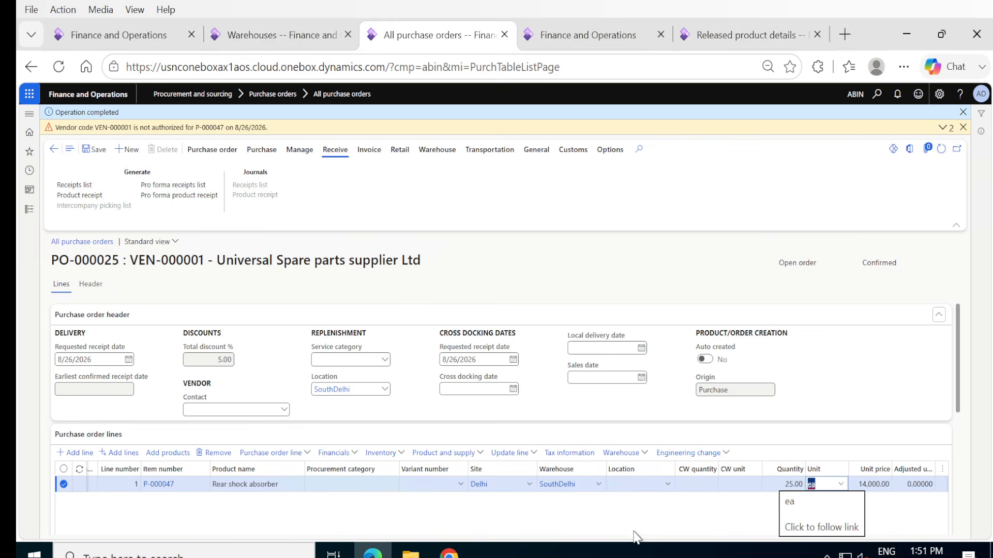
left_click(95, 156)
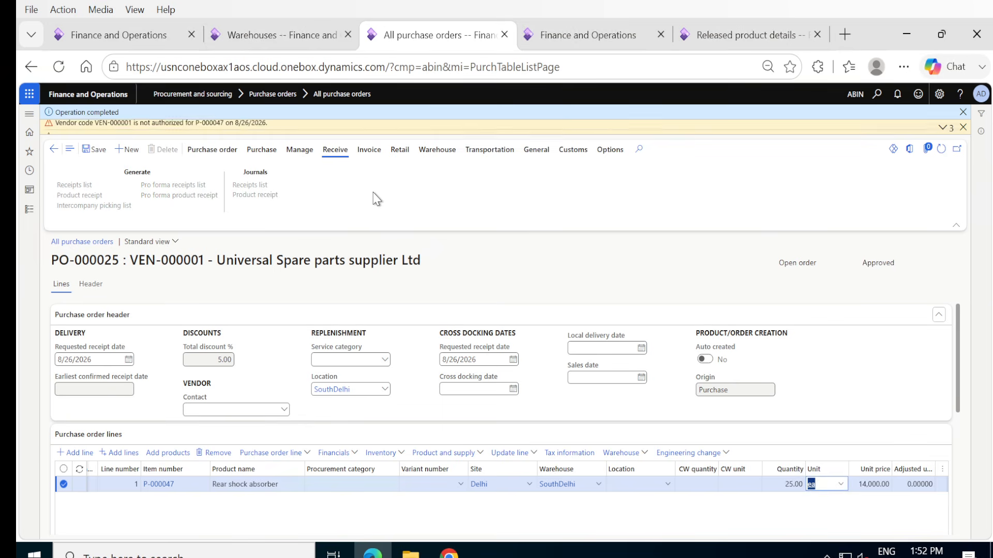
left_click(261, 150)
left_click(527, 190)
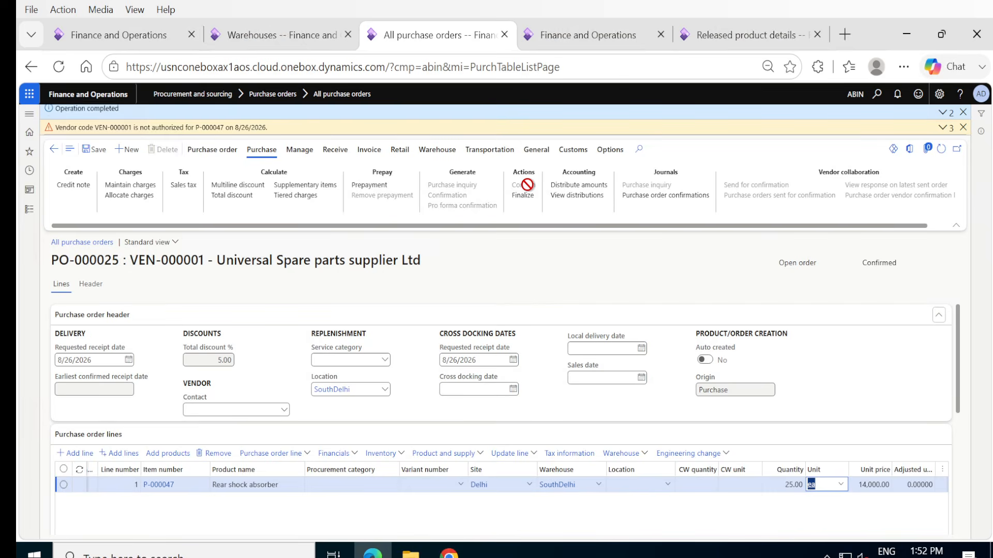
Cancel the receiving entry, reload the work form, log in with the worker's user ID and password, and open PO Receive.
left_click(594, 37)
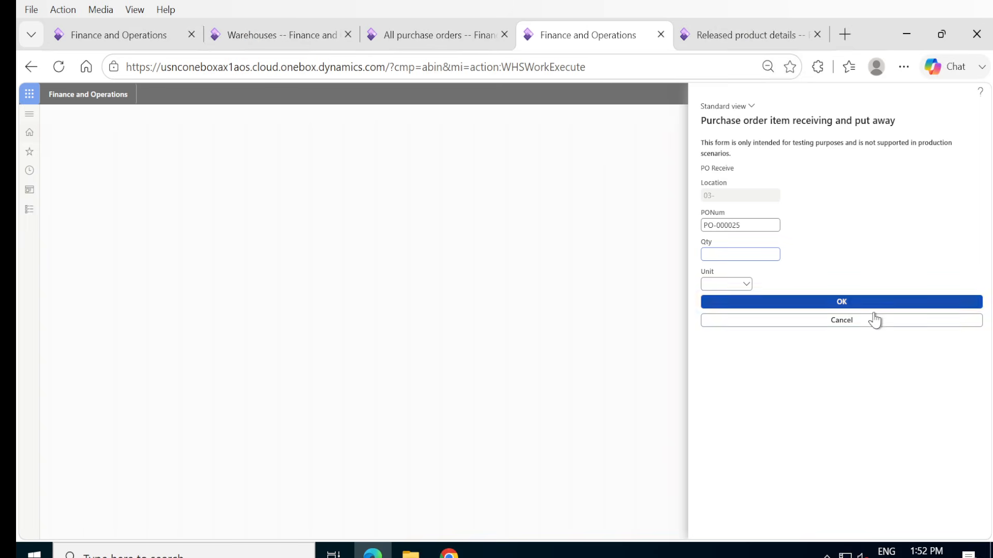
left_click(854, 325)
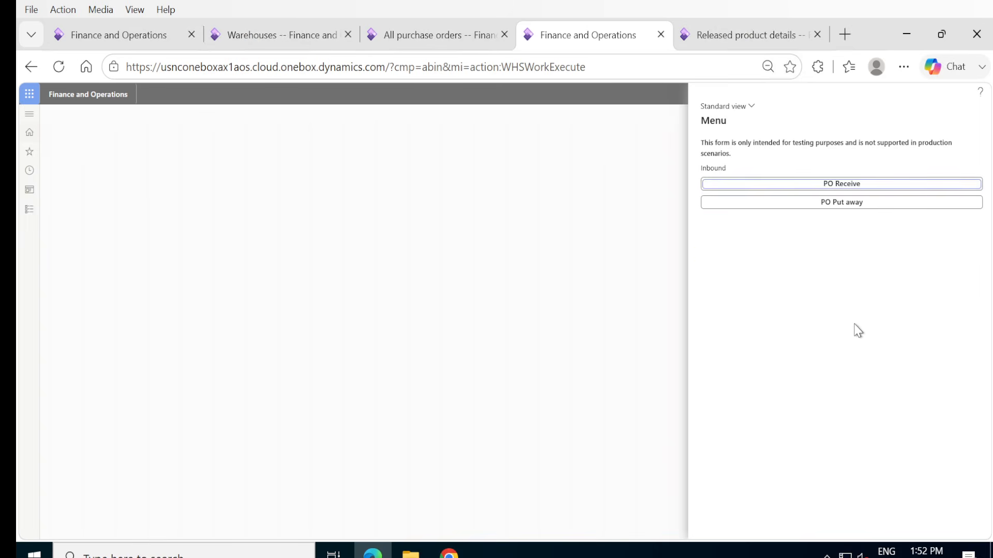
left_click(841, 187)
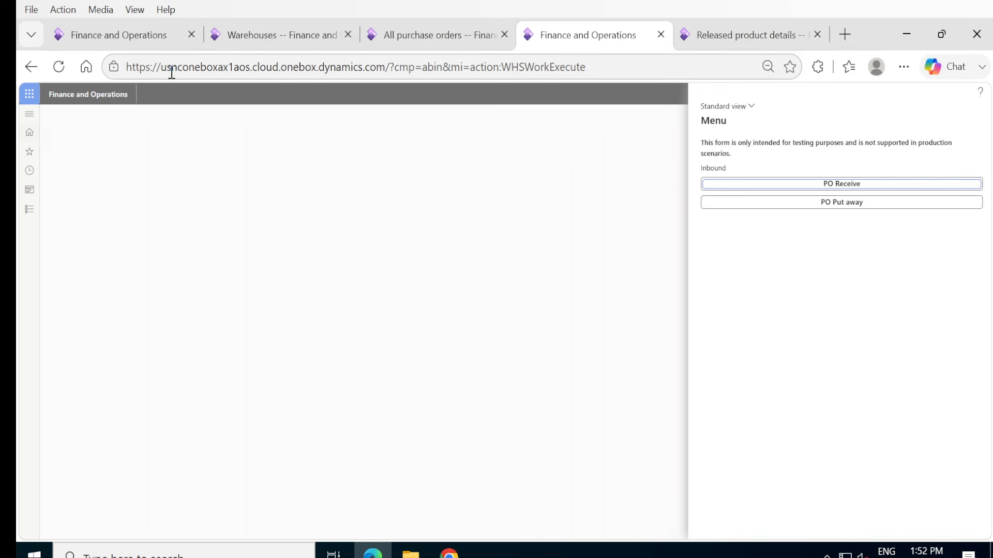
left_click(58, 67)
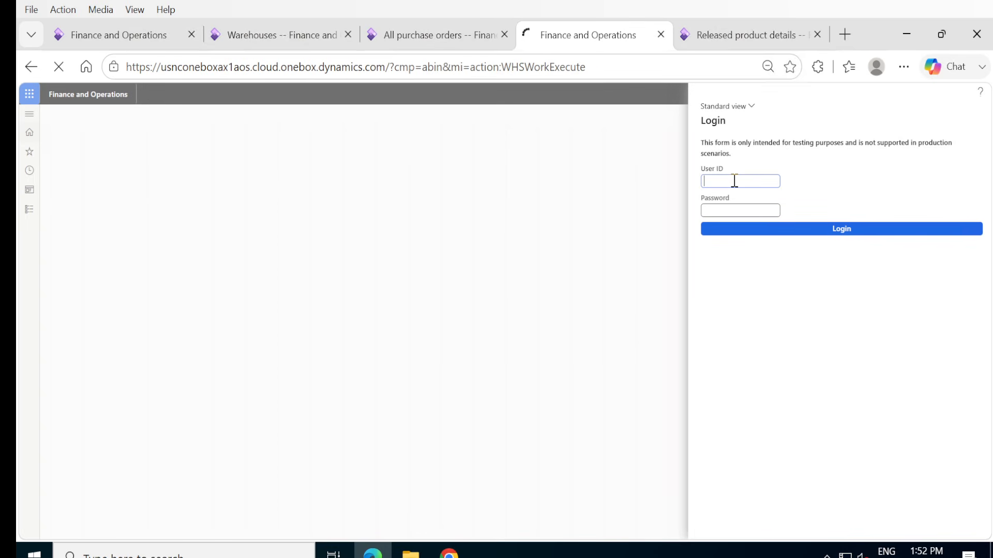
type("1")
key("Tab")
left_click(820, 228)
left_click(824, 187)
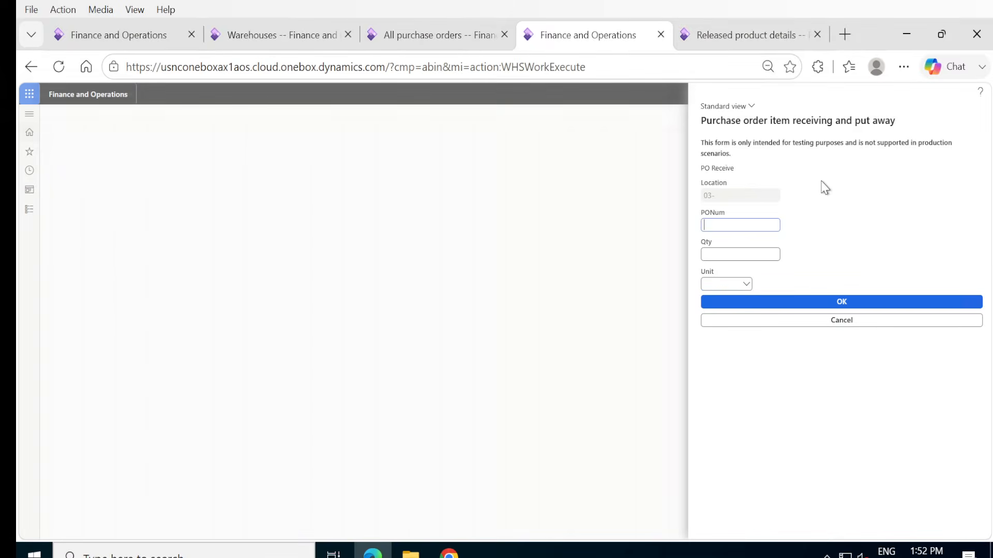
Submit the copied purchase order number for receiving with a quantity of 25 and the unit ea.
key("ctrl+v")
left_click(734, 255)
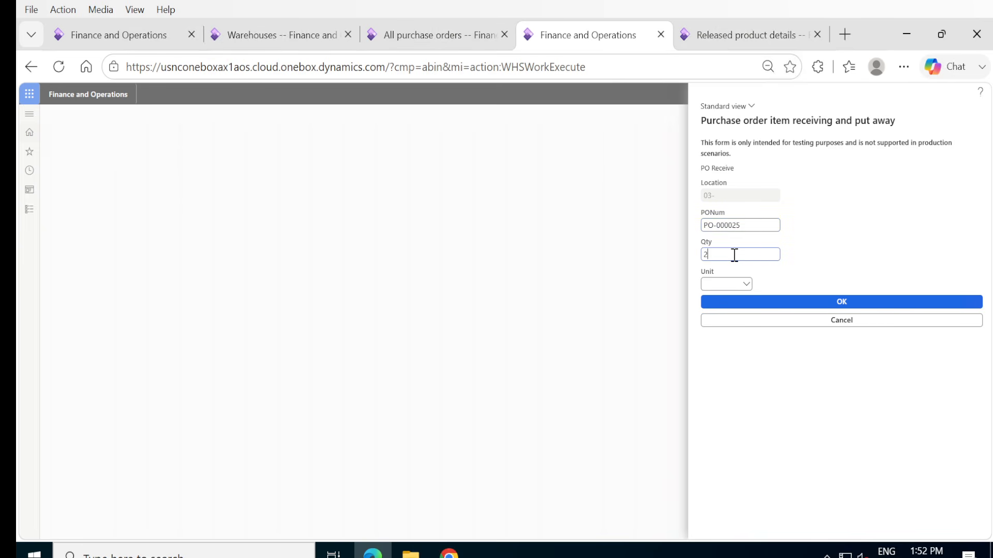
type("ea")
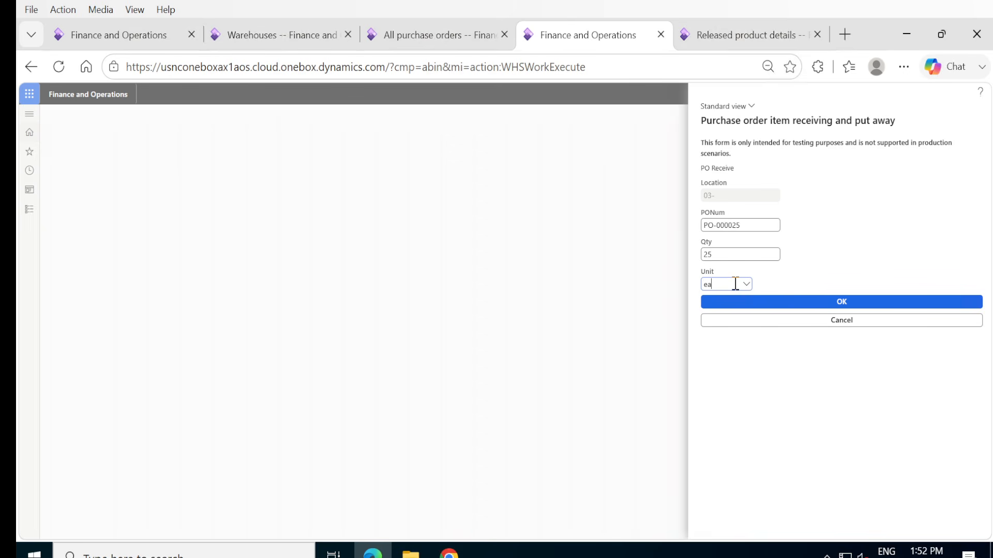
left_click(813, 304)
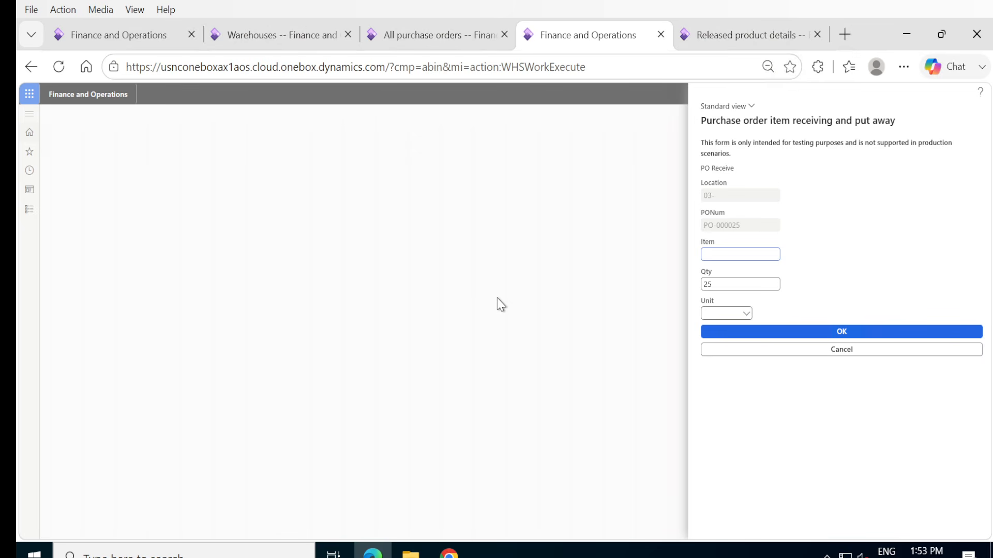
Reload the purchase orders page and reopen the confirmed purchase order containing the P-000047 line.
left_click(394, 37)
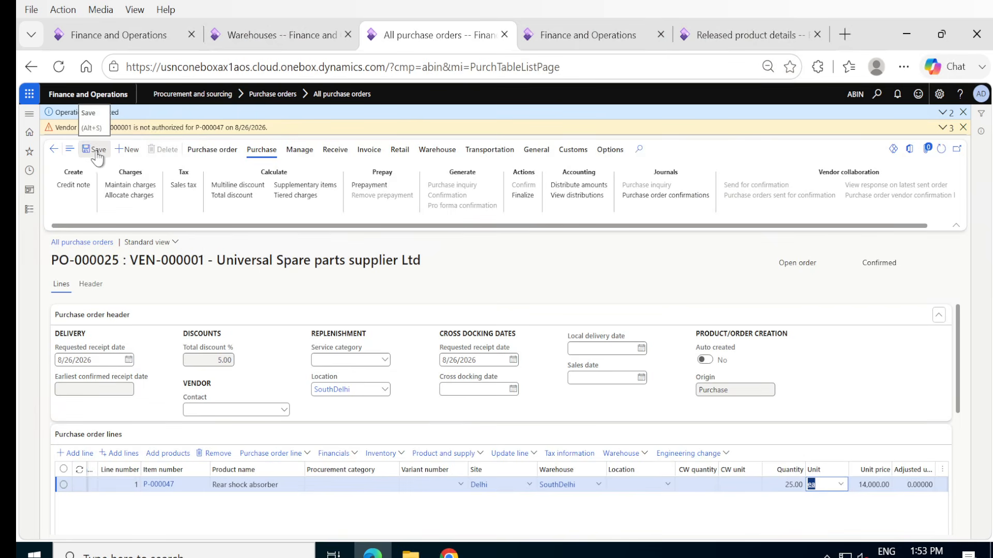
left_click(59, 73)
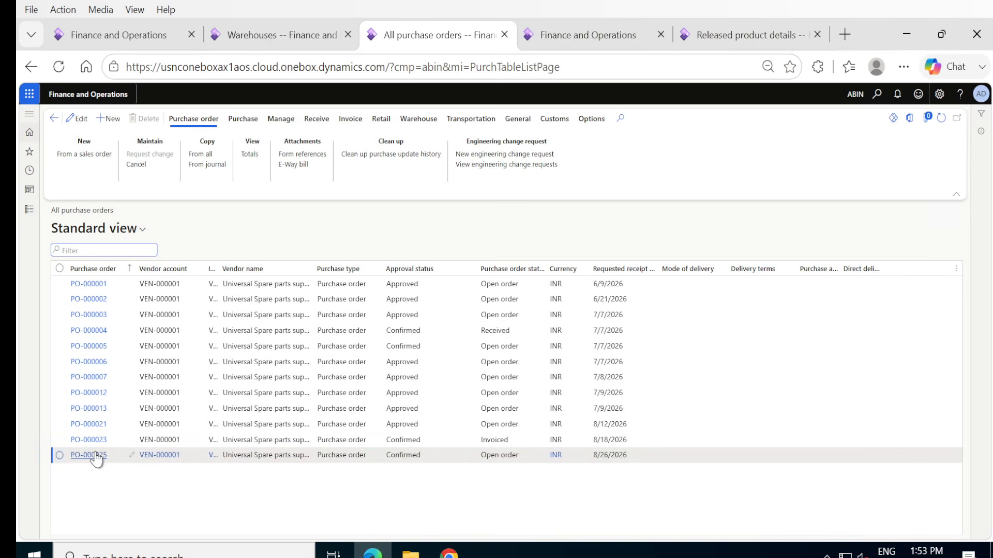
left_click(96, 458)
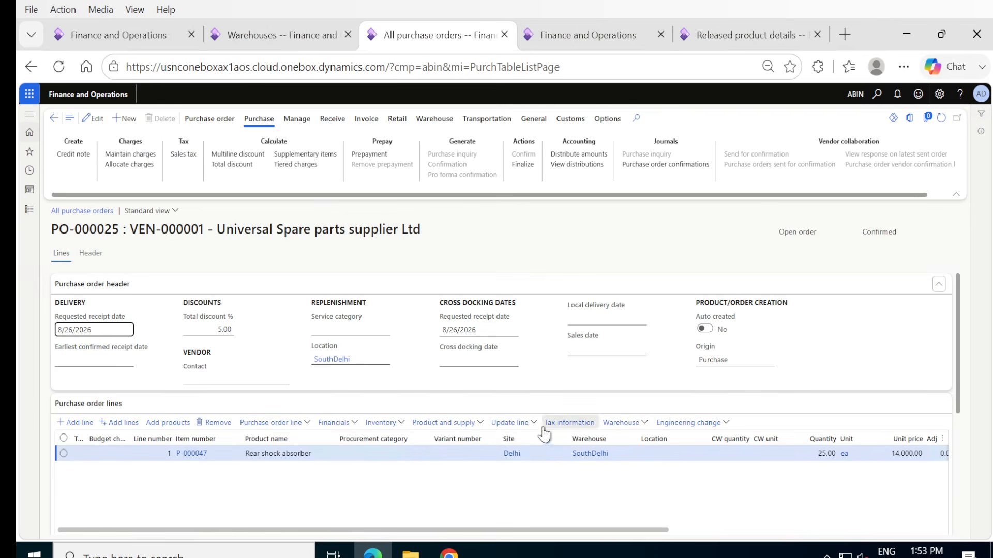
Examine the update and warehouse options of the P-000047 line and the storage dimensions in its line details.
left_click(533, 423)
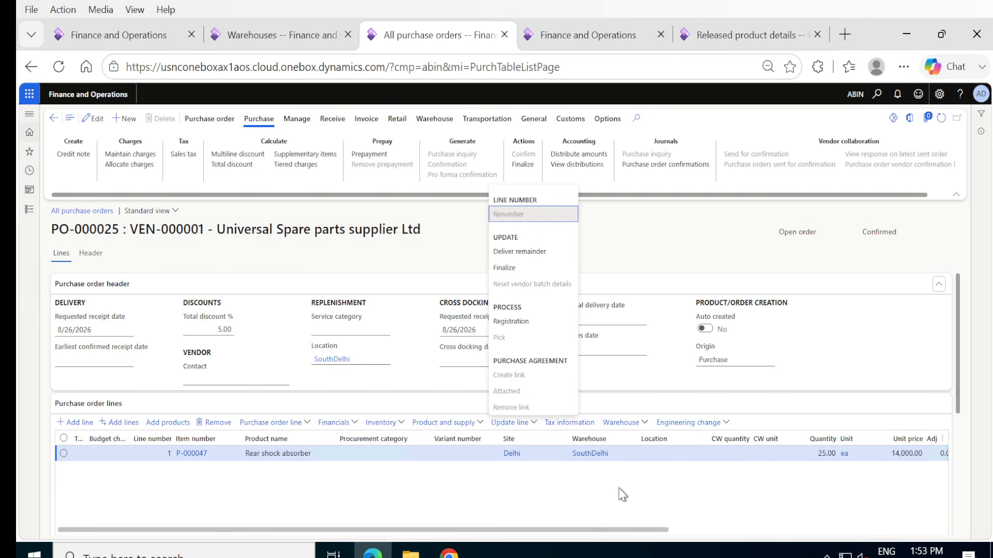
left_click(646, 426)
left_click(647, 424)
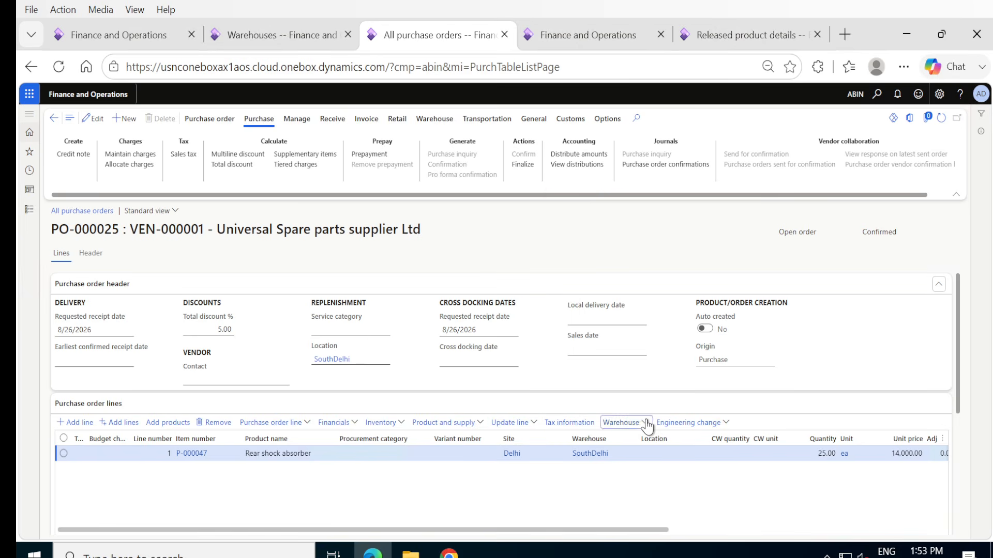
left_click(619, 455)
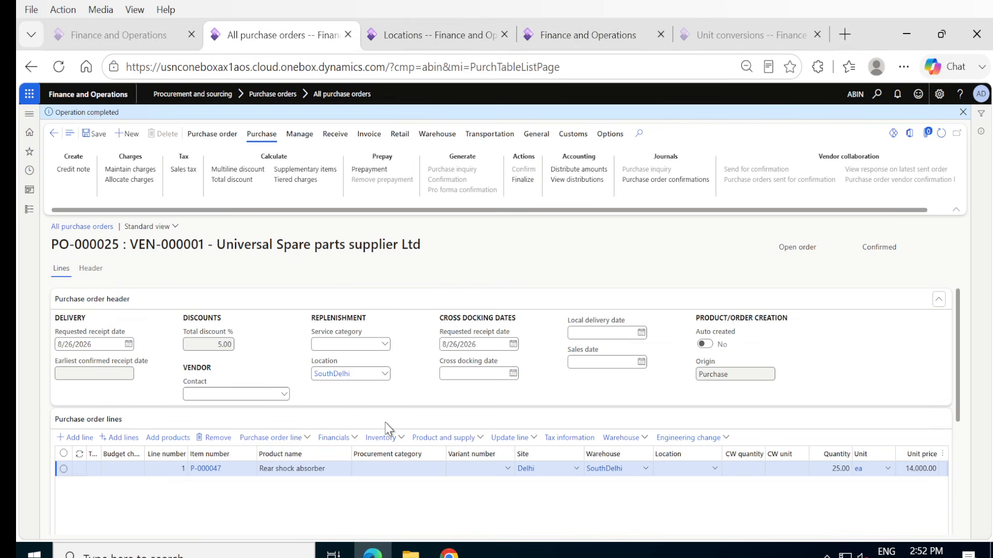
scroll(392, 413, "down", 5)
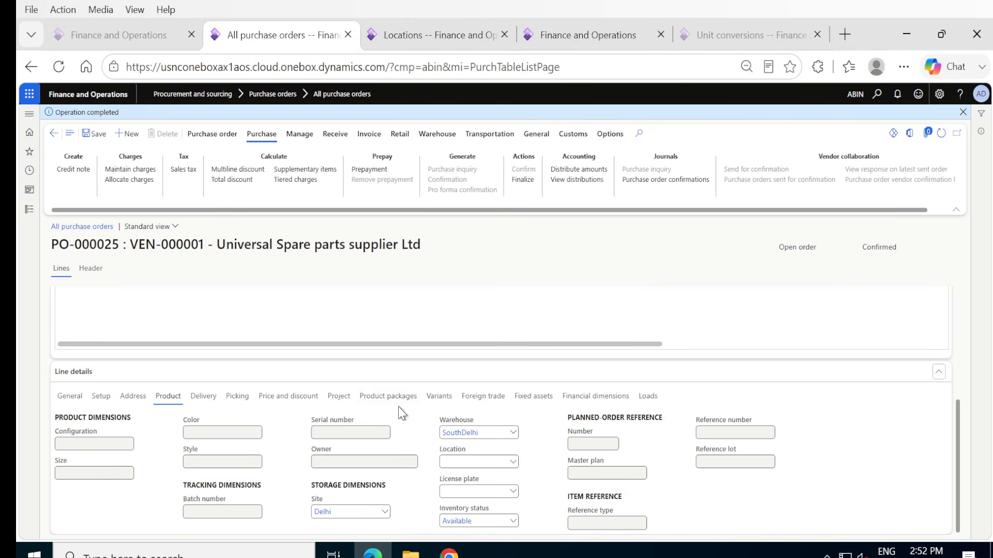
scroll(404, 330, "up", 5)
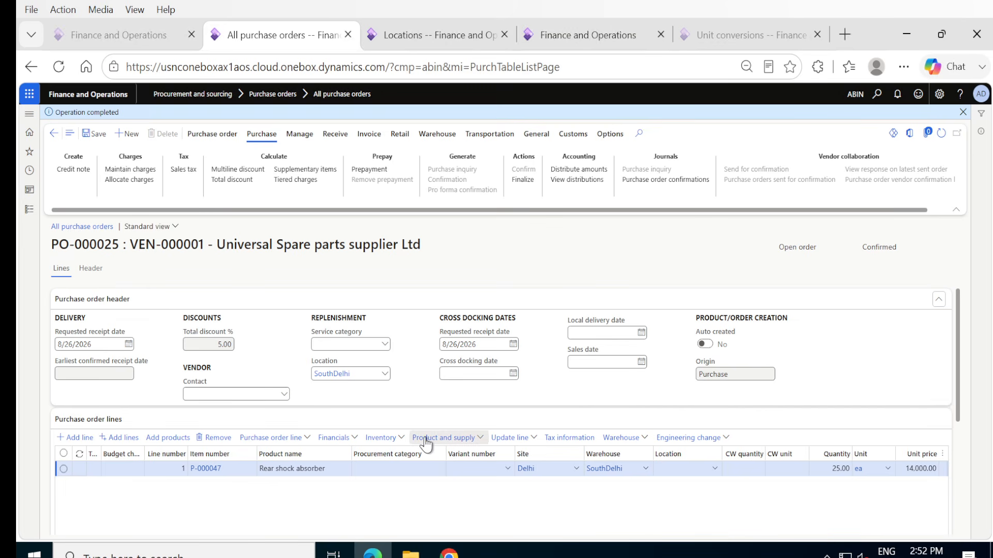
scroll(453, 494, "down", 3)
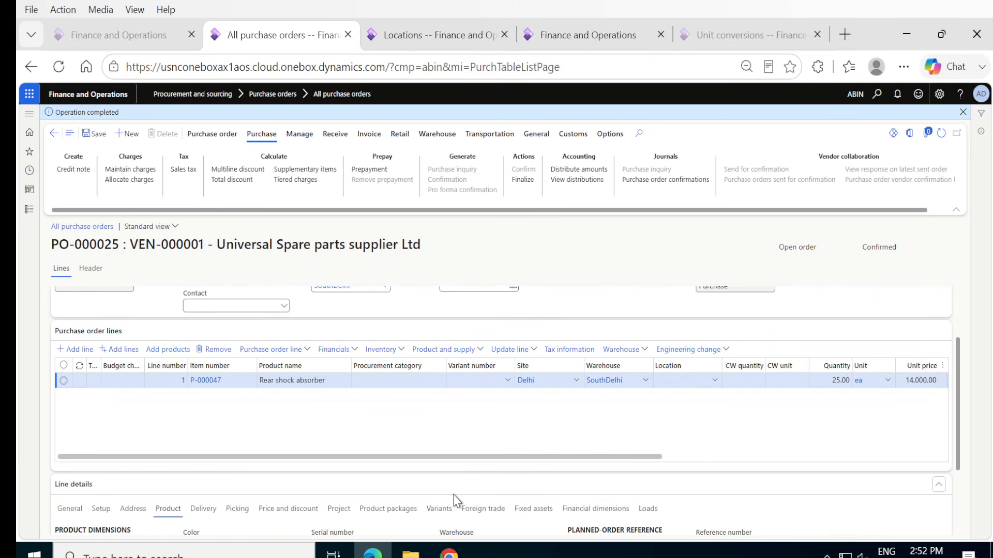
scroll(453, 472, "down", 3)
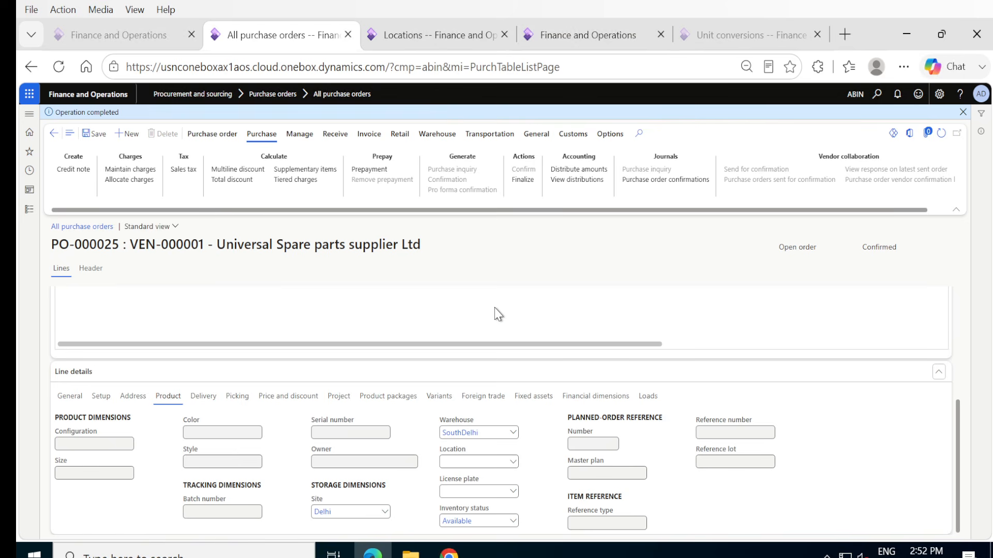
scroll(496, 313, "up", 5)
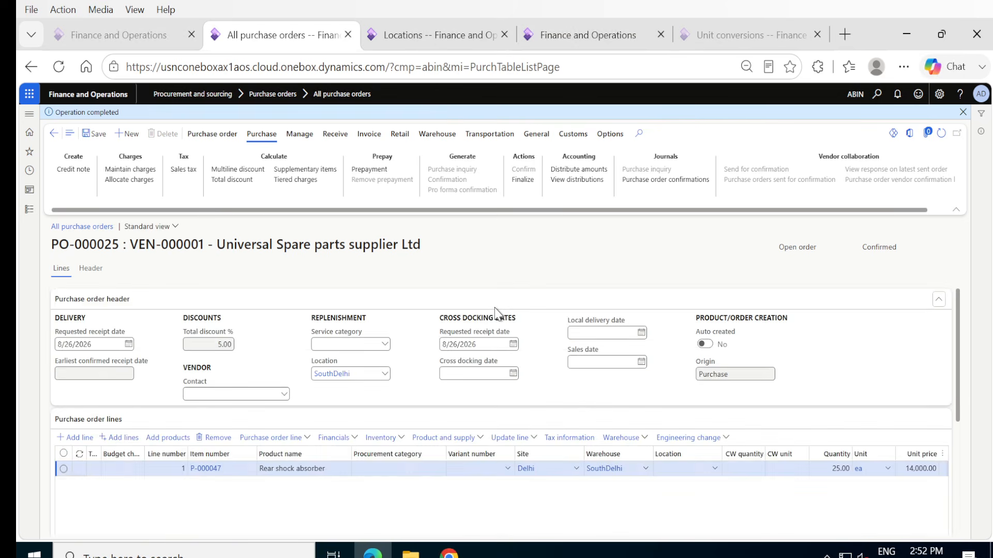
Create a purchase order for Universal Spare parts supplier Ltd with site Delhi and warehouse SouthDelhi, and set its header location to SouthDelhi.
left_click(123, 135)
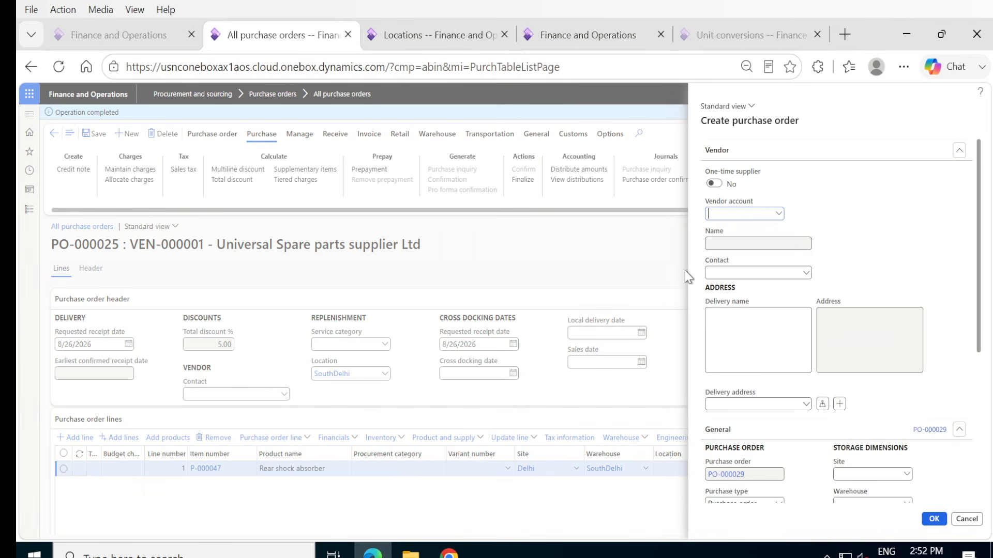
left_click(778, 214)
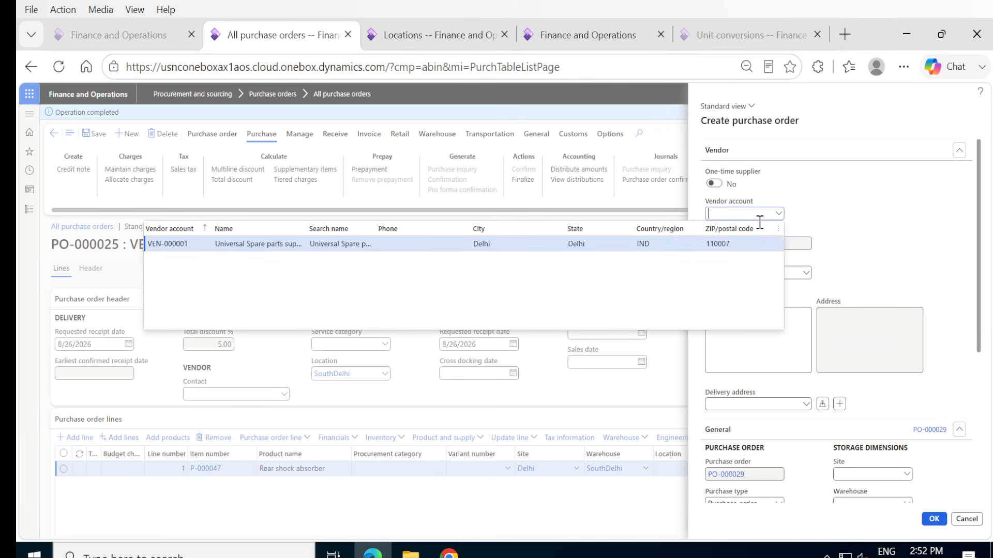
left_click(682, 239)
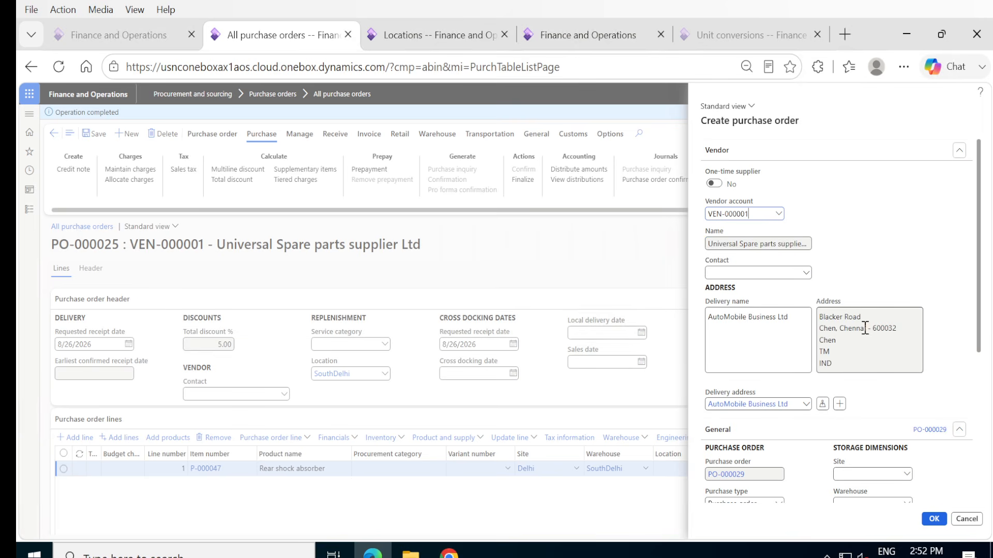
scroll(874, 294, "down", 5)
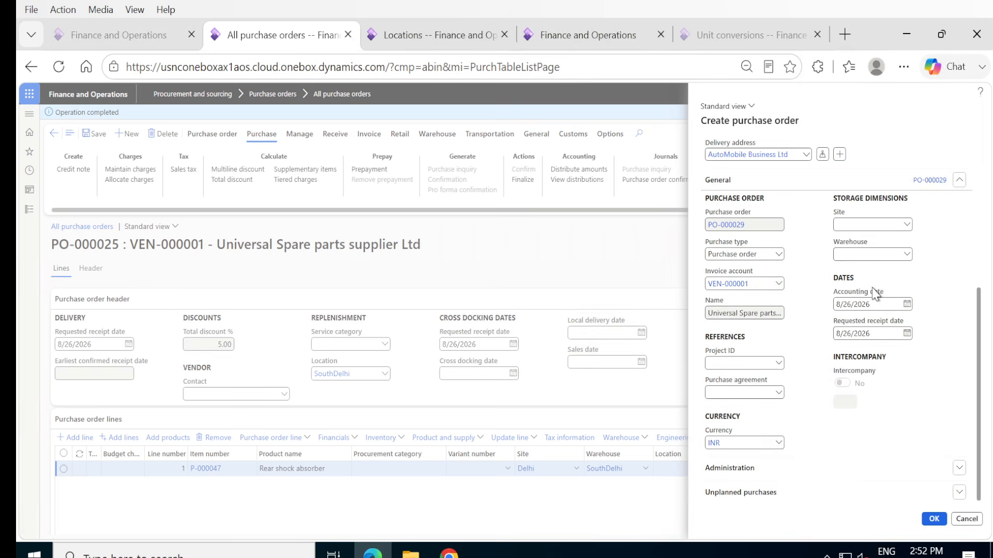
left_click(906, 225)
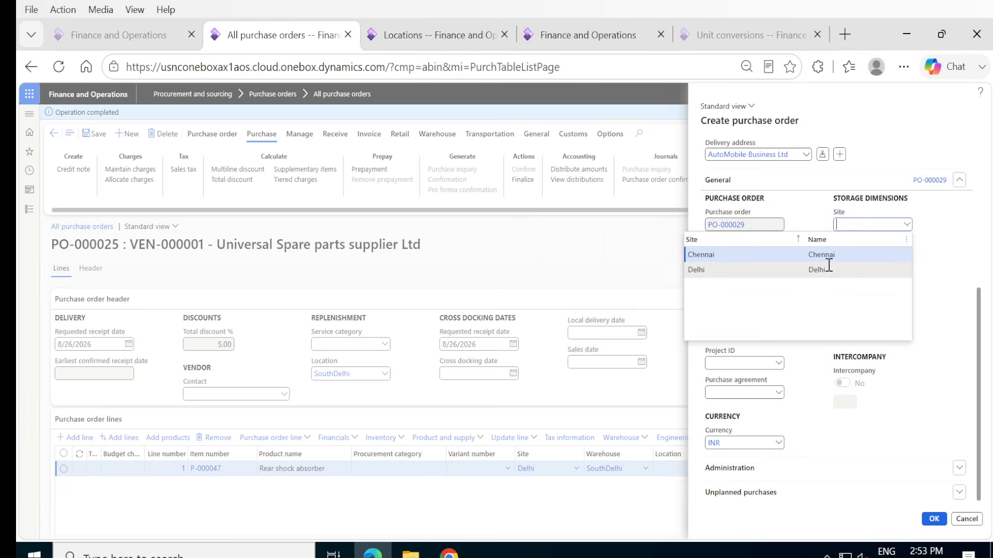
left_click(828, 270)
left_click(908, 259)
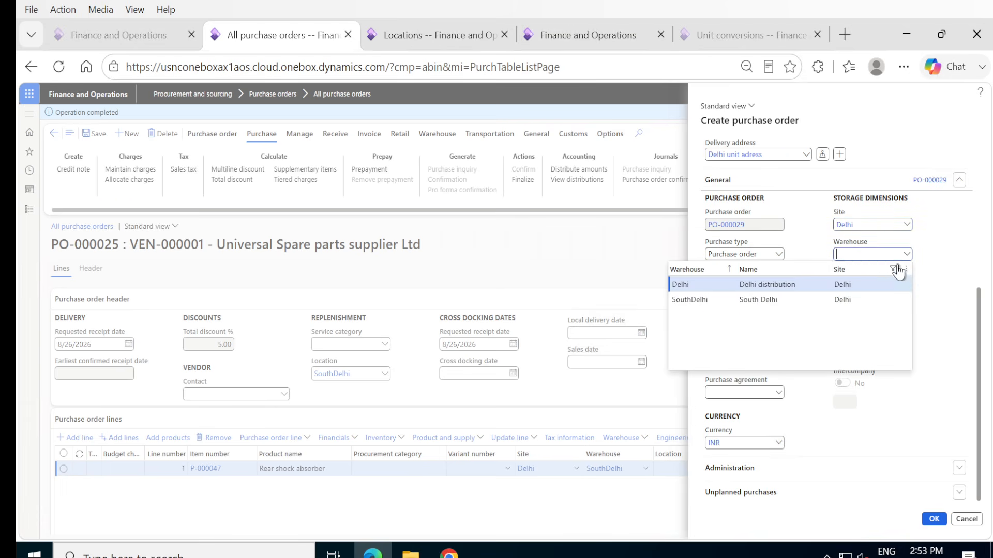
left_click(859, 300)
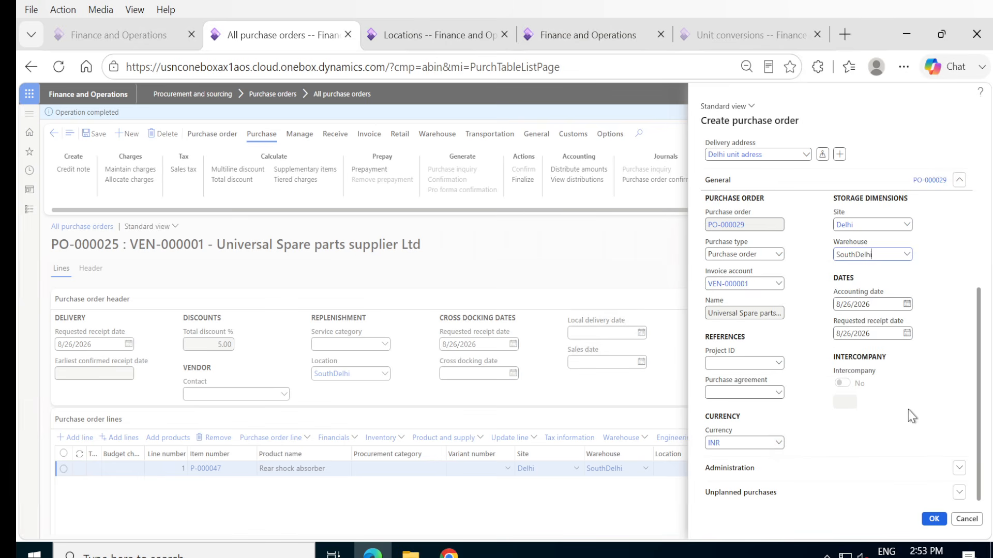
left_click(933, 519)
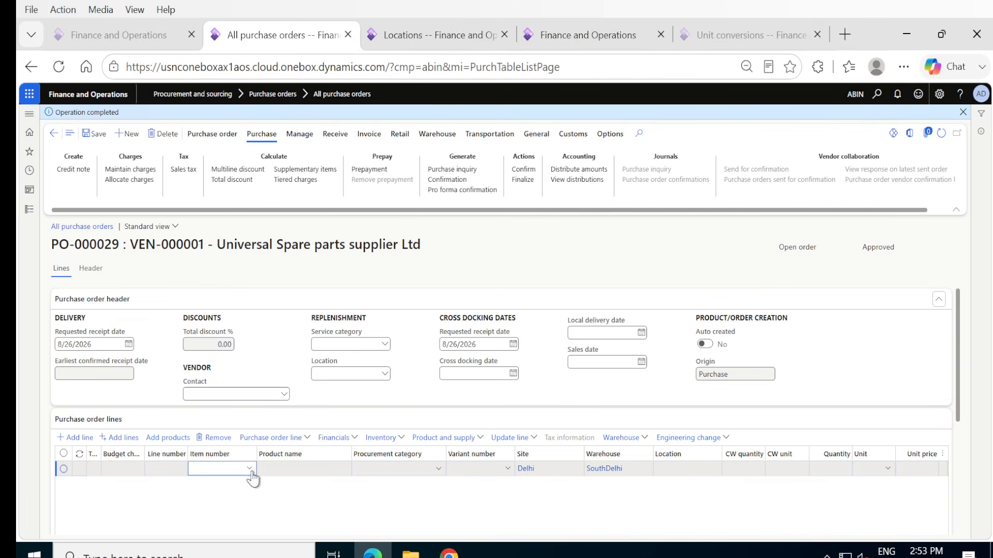
left_click(385, 375)
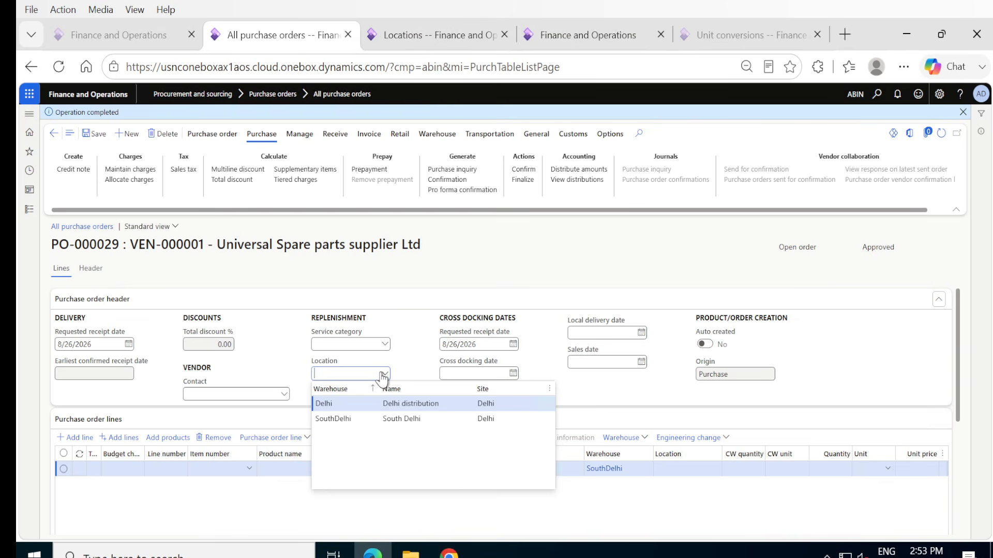
left_click(328, 417)
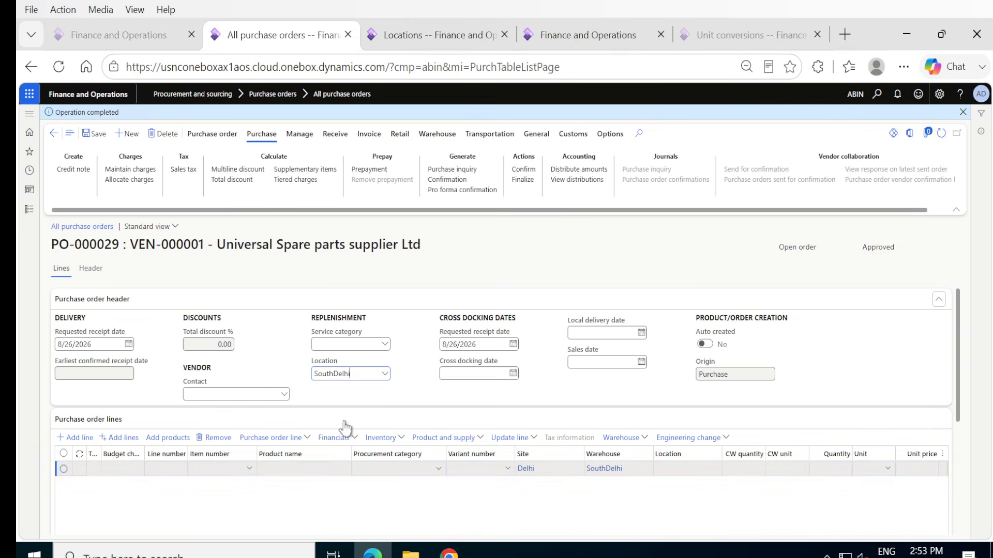
Enter item P-000047 on the first purchase order line with a quantity of 25.
left_click(247, 465)
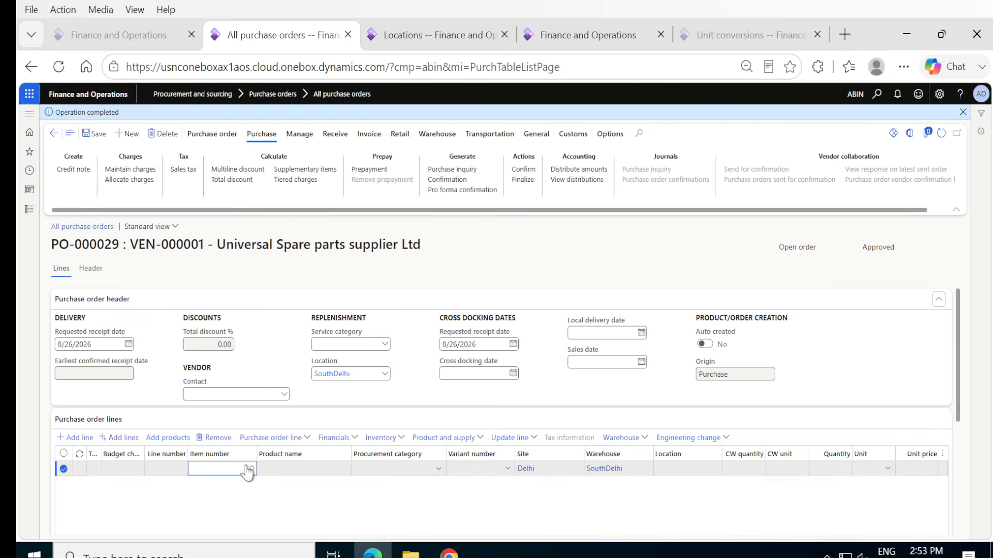
left_click(216, 468)
type("P-000047")
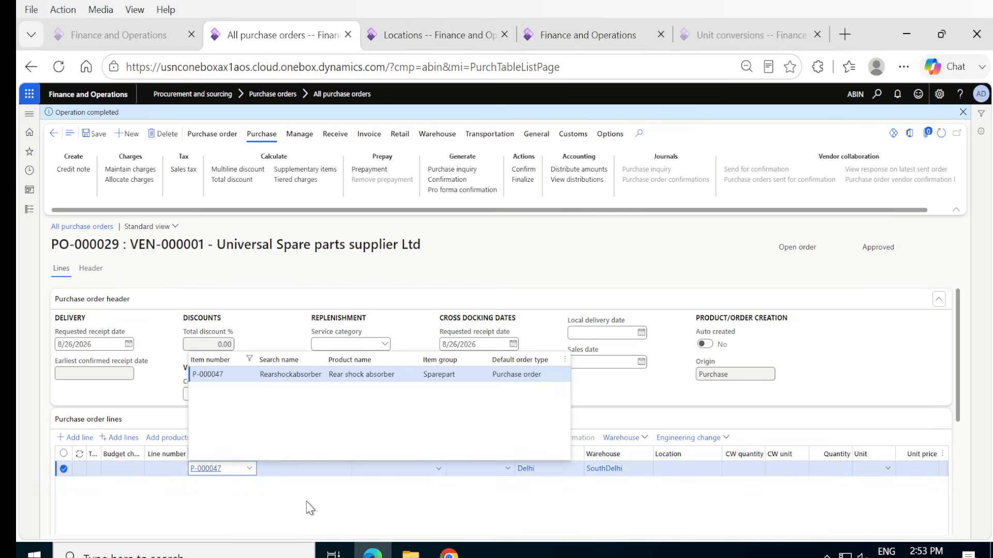
left_click(246, 375)
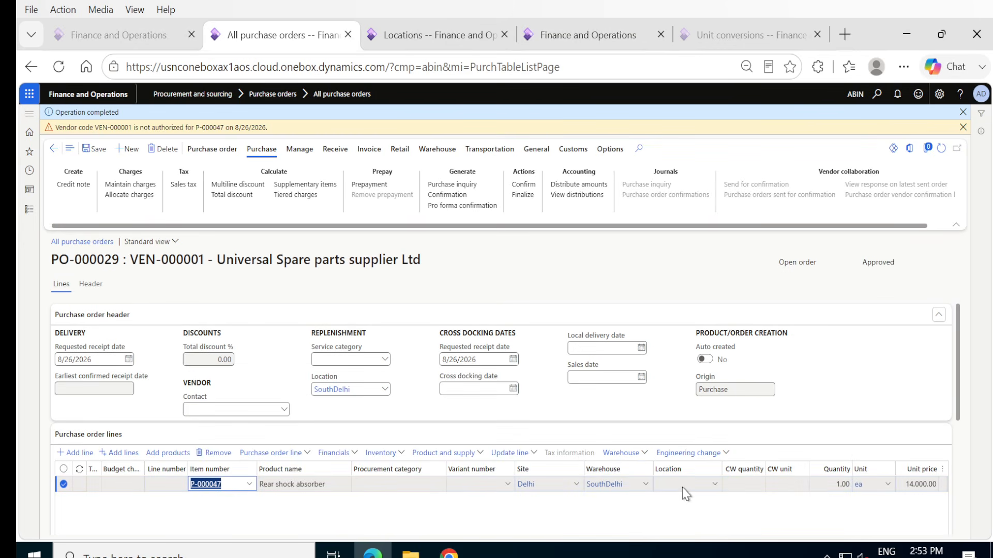
left_click(820, 487)
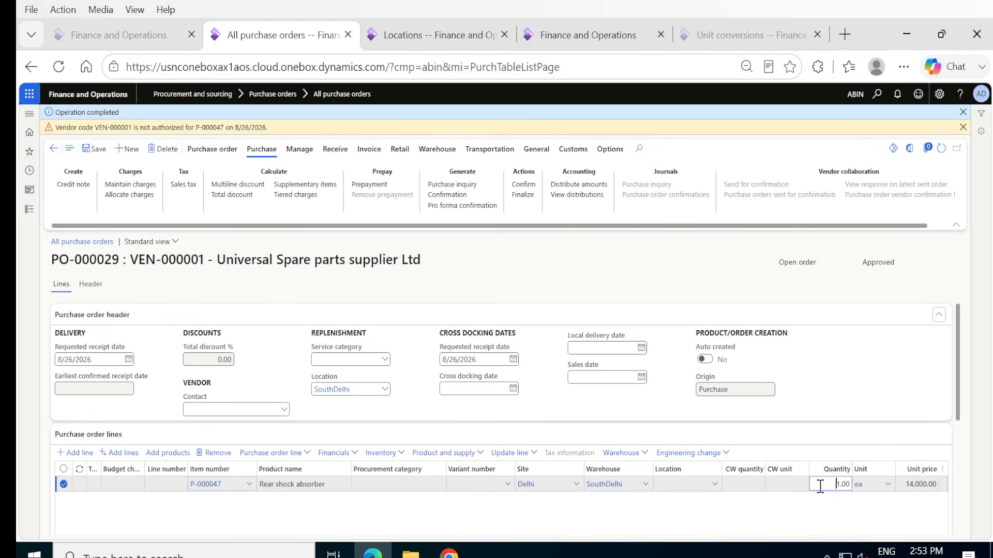
type("25")
key("Tab")
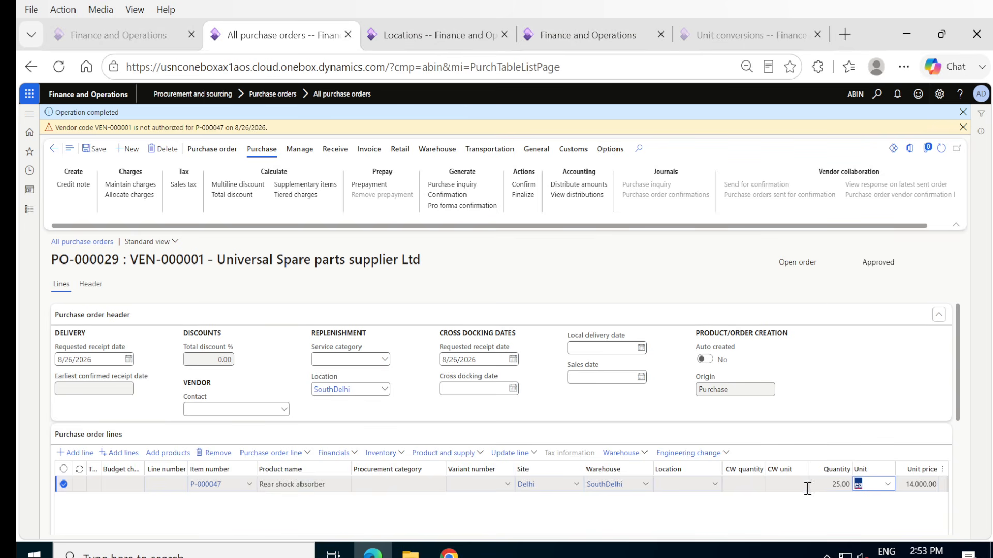
Save the P-000047 line with the inventory status Available and confirm the purchase order.
scroll(840, 349, "down", 5)
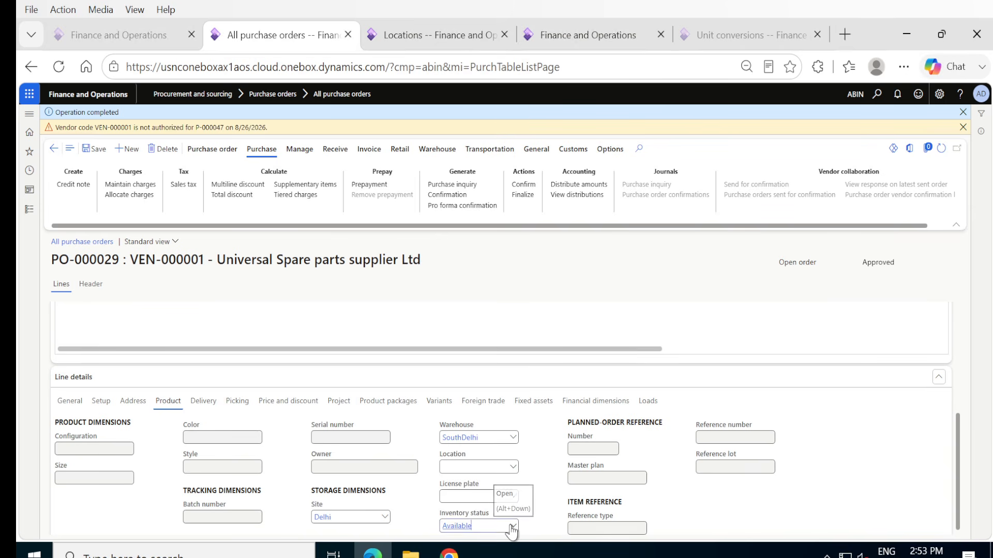
left_click(511, 526)
left_click(450, 436)
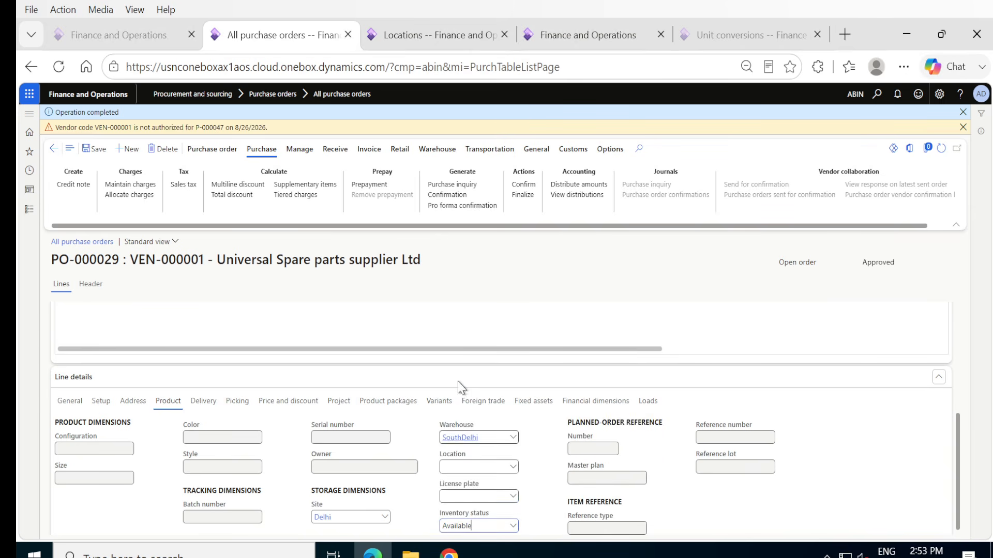
left_click(92, 150)
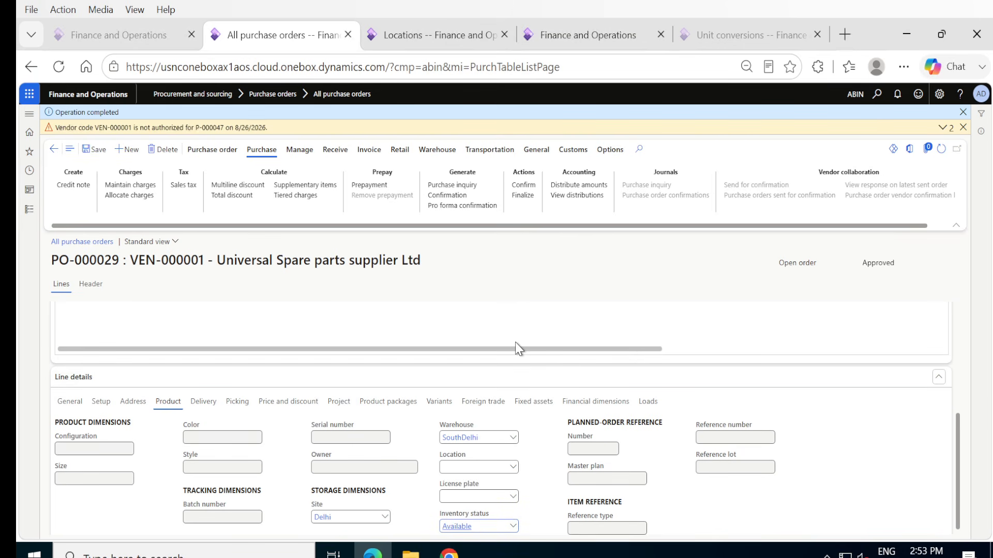
scroll(555, 334, "up", 5)
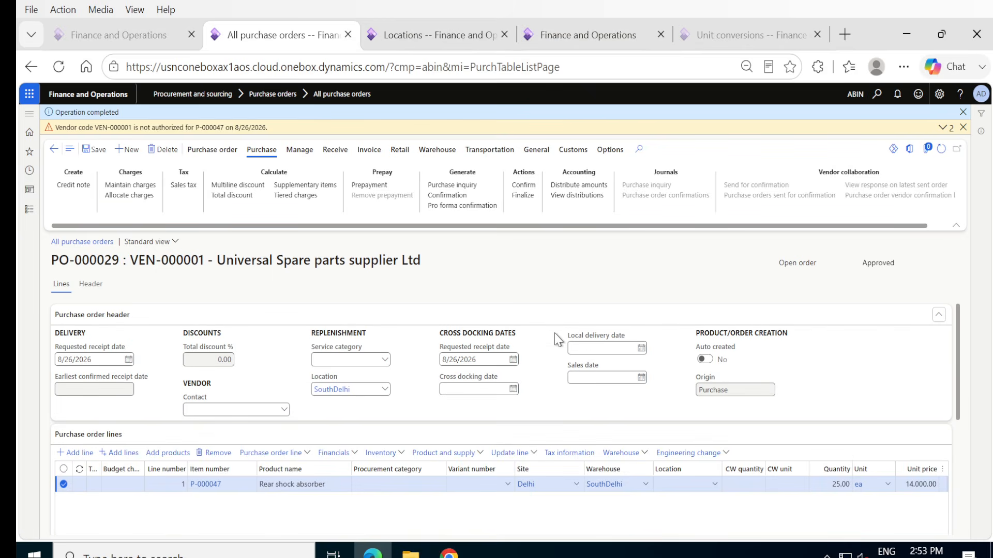
left_click(521, 186)
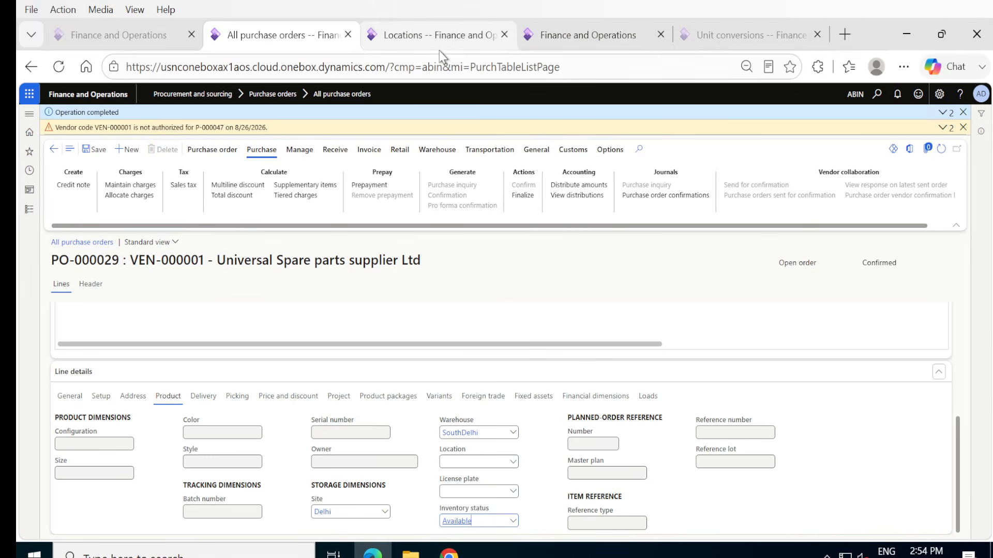
Reload the work form and copy the new purchase order's number from its title.
left_click(588, 35)
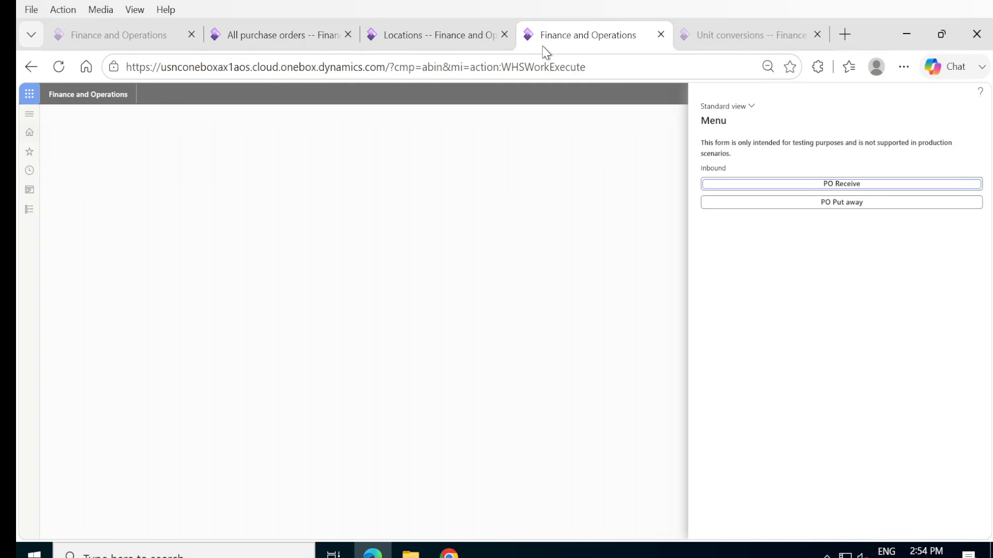
left_click(68, 71)
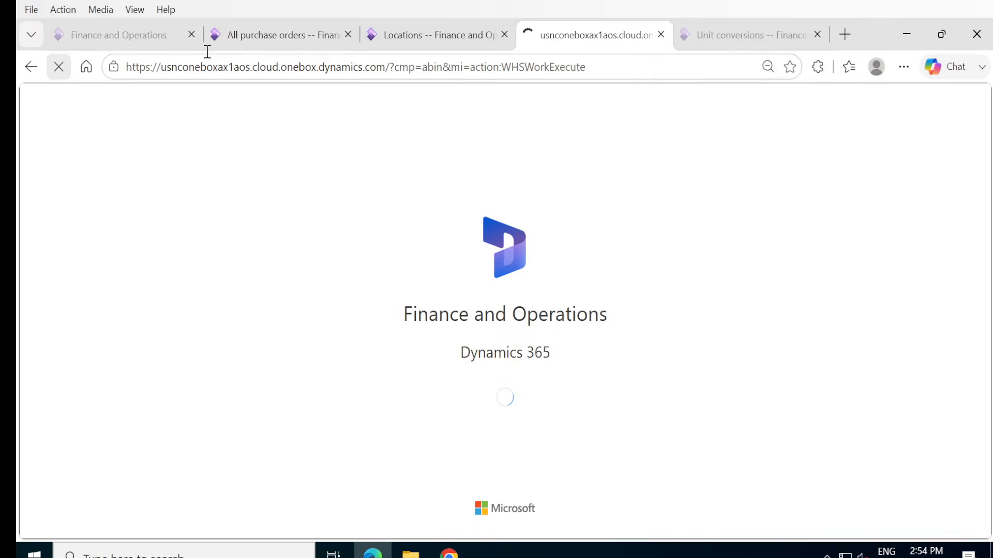
left_click(262, 42)
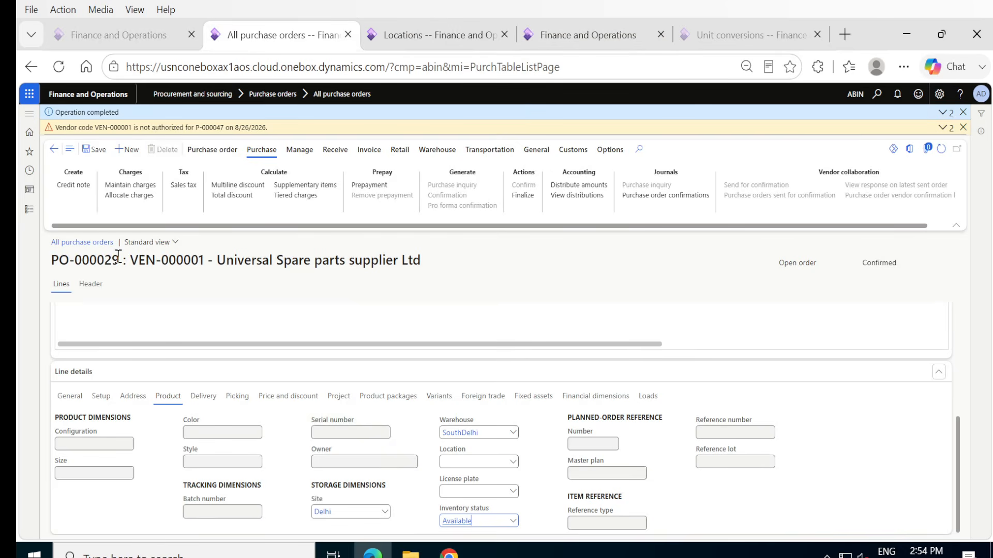
left_click_drag(118, 255, 51, 263)
key("ctrl+c")
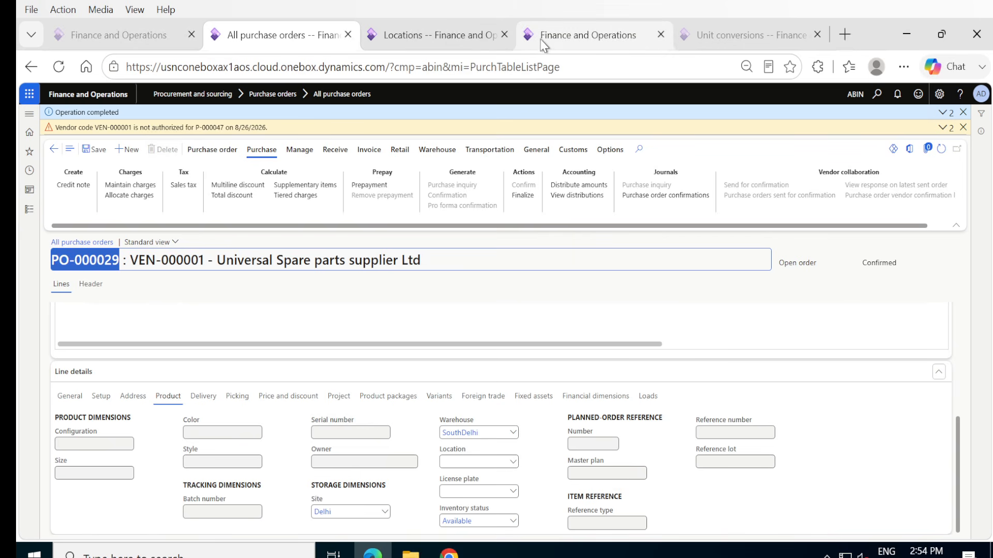
Log in to the work form with the worker's user ID and password, and open PO Receive.
left_click(550, 39)
left_click(747, 209)
type("1")
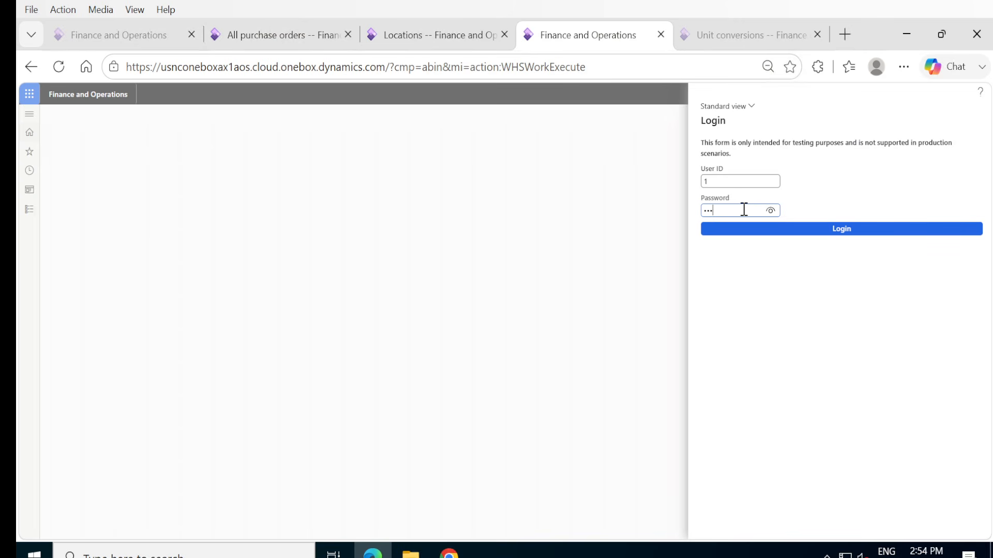
left_click(840, 231)
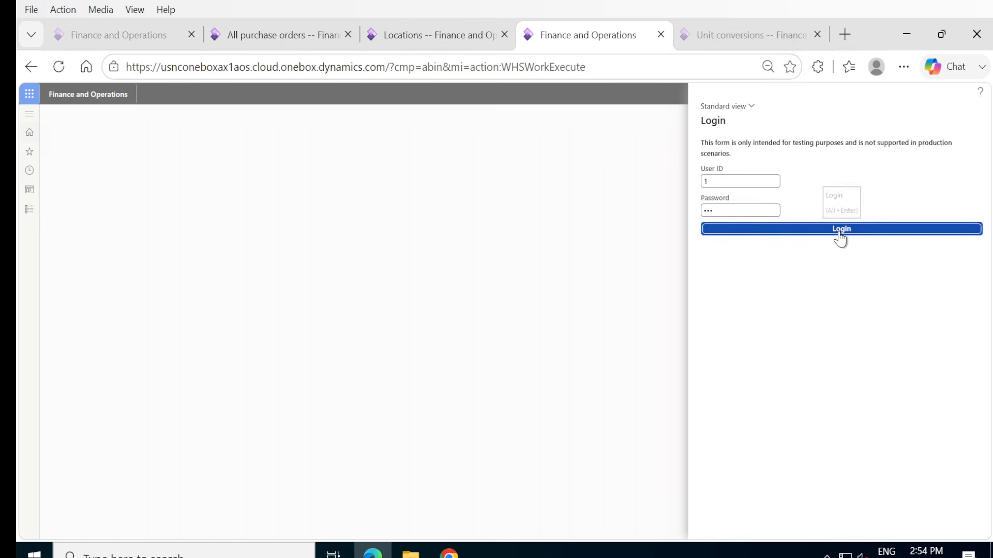
left_click(852, 191)
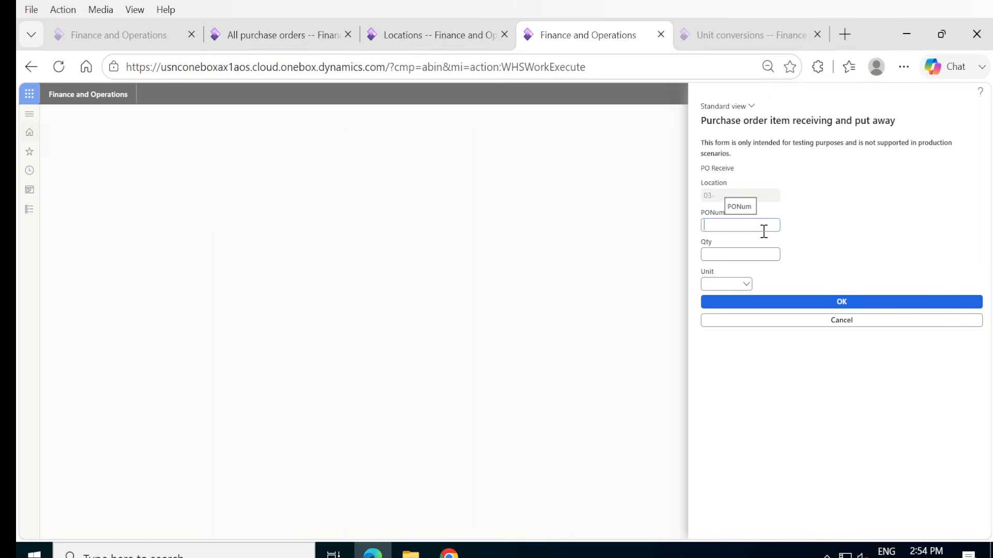
Submit the copied purchase order number for receiving with a quantity of 25 and the unit ea.
key("ctrl+v")
left_click(752, 255)
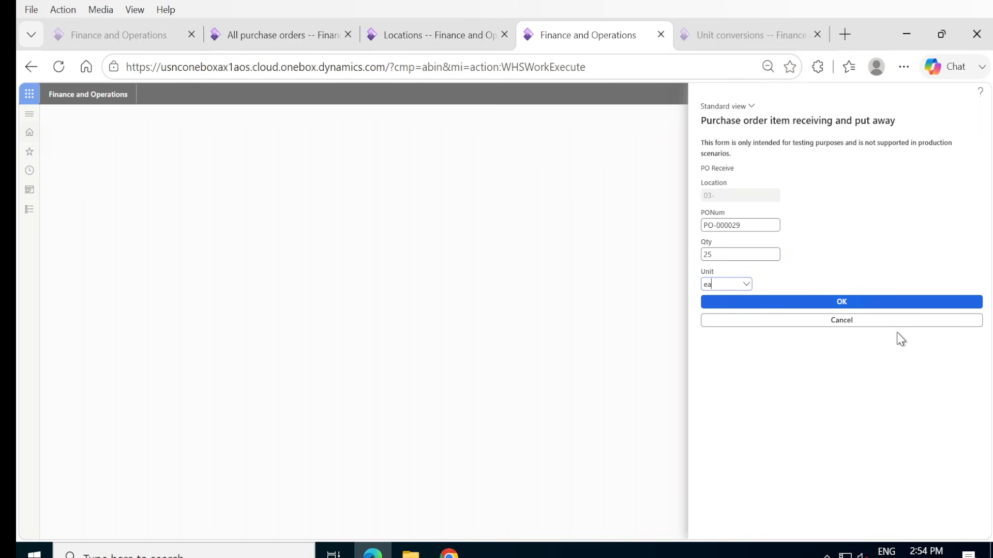
left_click_drag(731, 195, 723, 198)
left_click(850, 306)
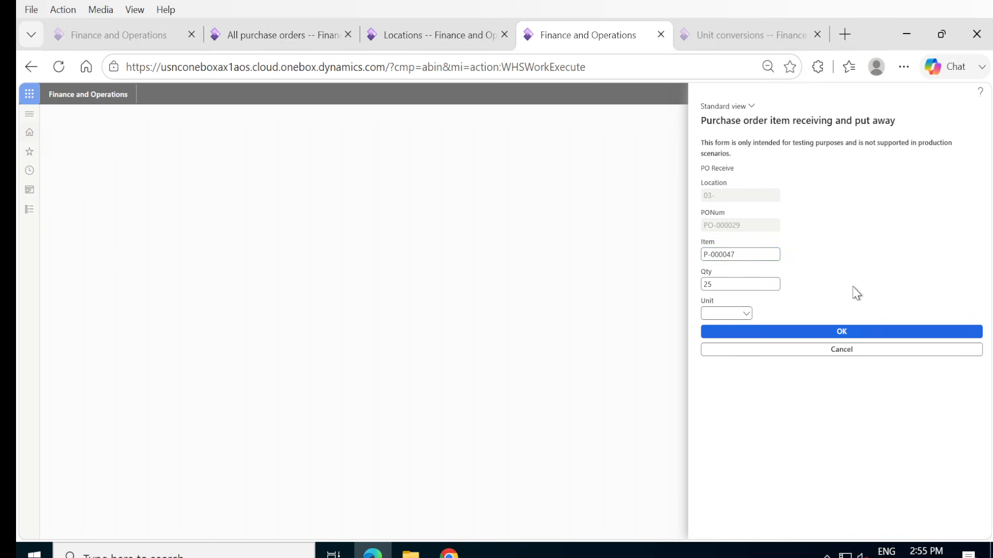
Receive item P-000047 with a quantity of 25 and the unit ea, accepting the line details to reach the put step.
left_click(728, 313)
type("ea")
left_click(841, 330)
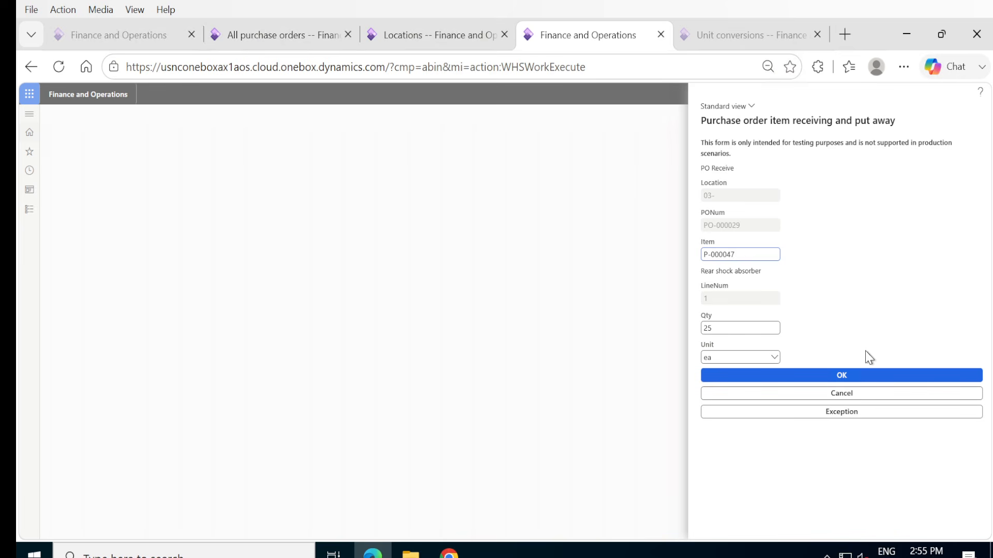
left_click(843, 382)
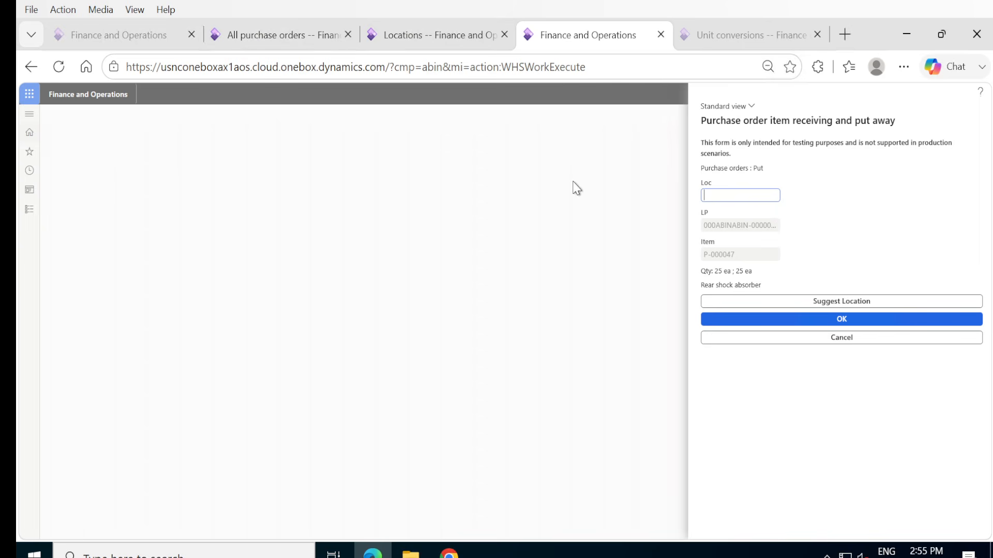
Open the warehouse work of the purchase order's P-000047 line and examine the status and location of its pick and put lines.
left_click(272, 28)
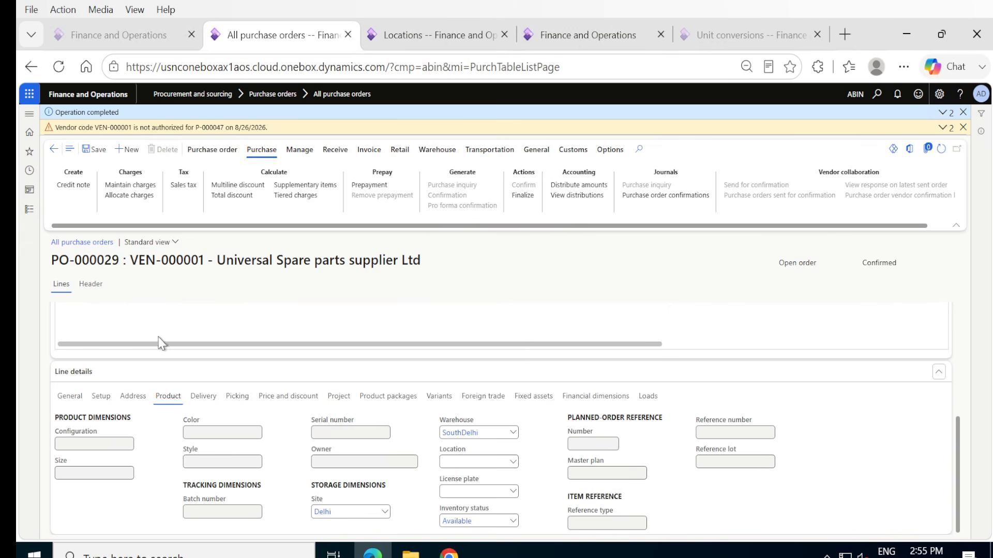
scroll(216, 346, "up", 5)
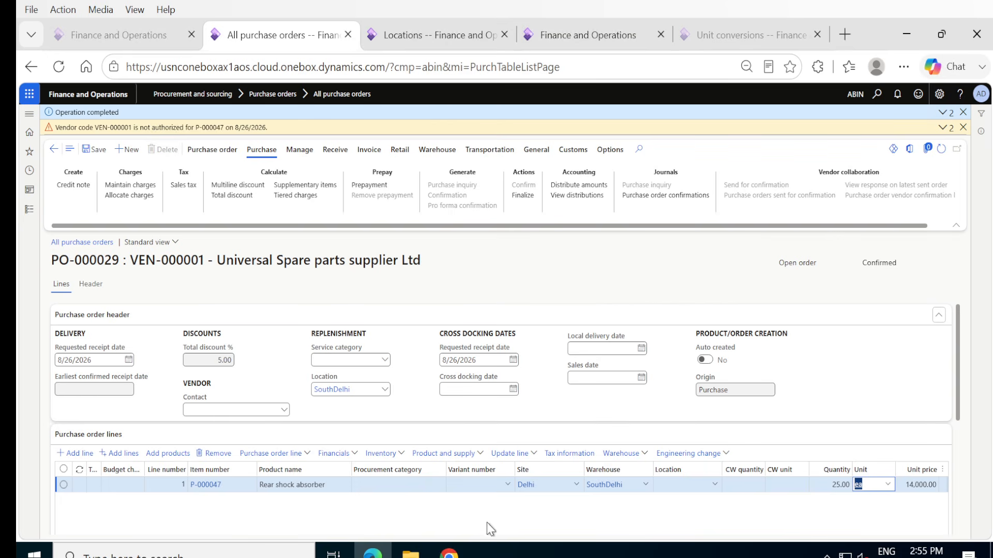
left_click(647, 454)
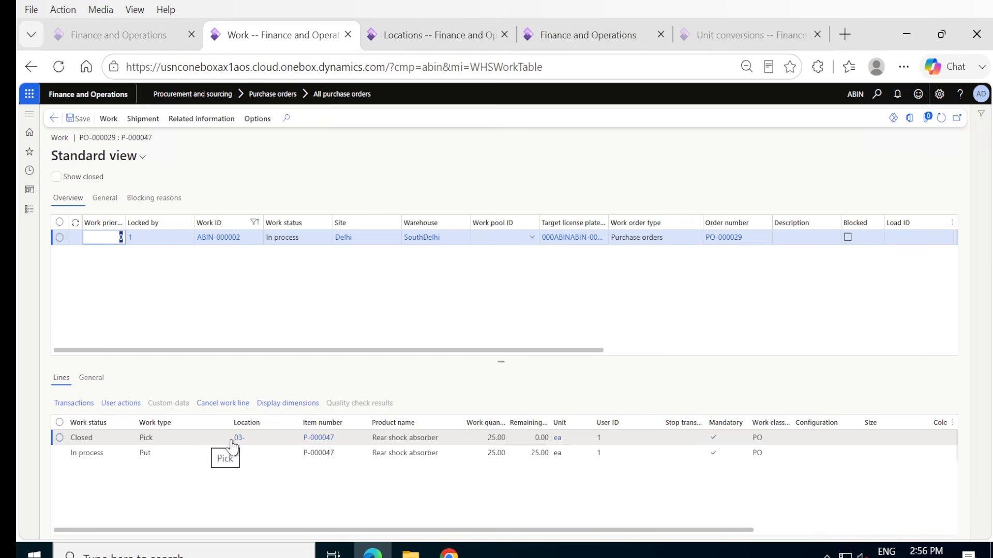
mouse_move(241, 444)
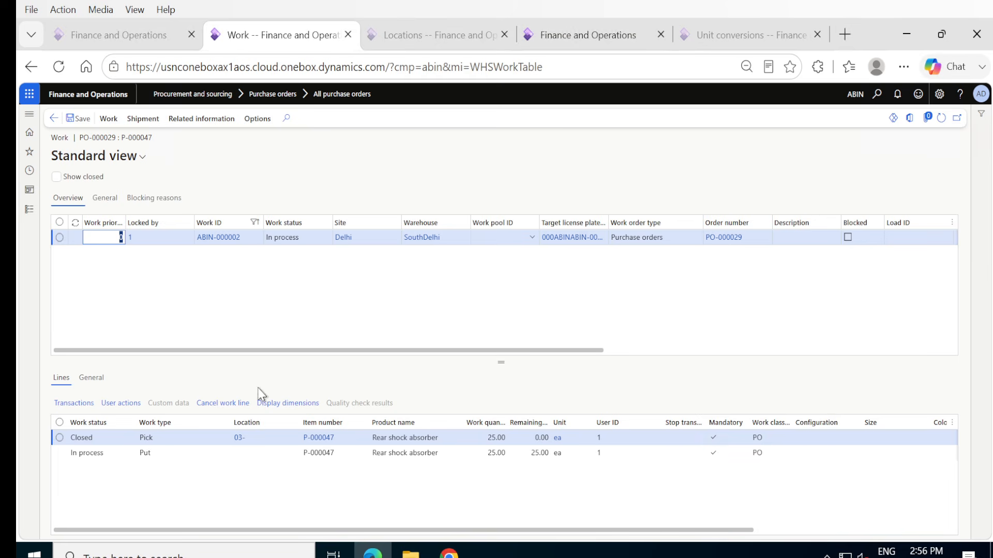
Complete the put of 25 ea of item P-000047 into location 04- in the purchase order receiving form.
left_click(565, 48)
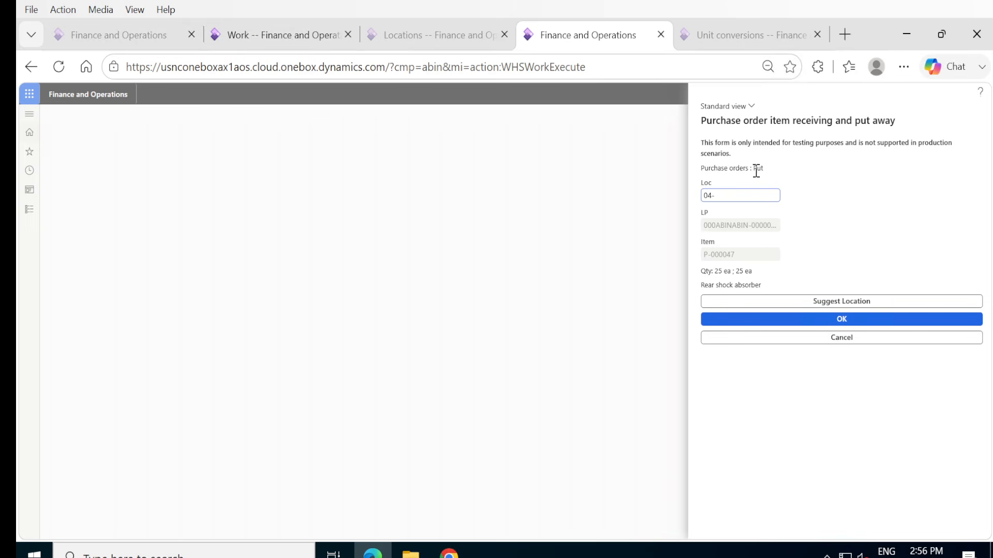
left_click(852, 324)
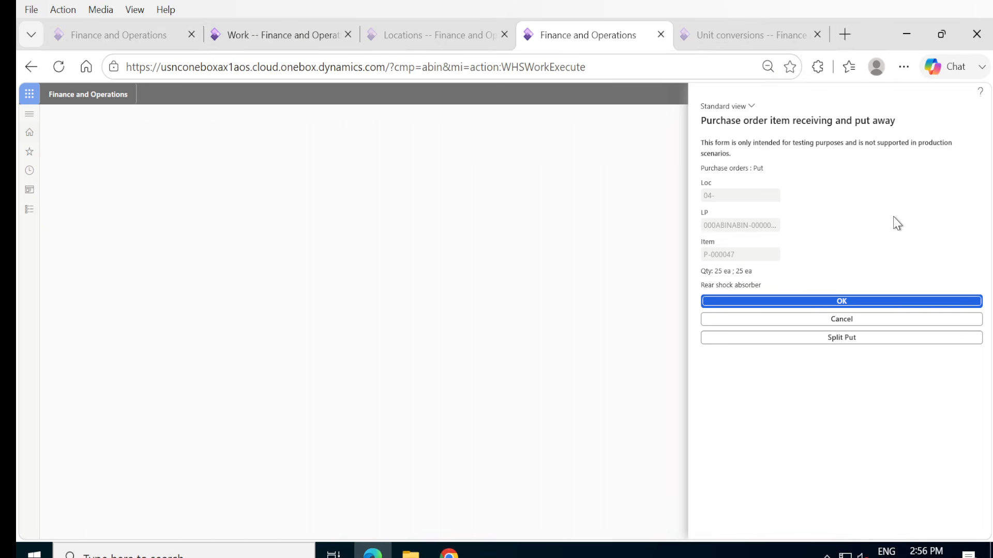
left_click(836, 300)
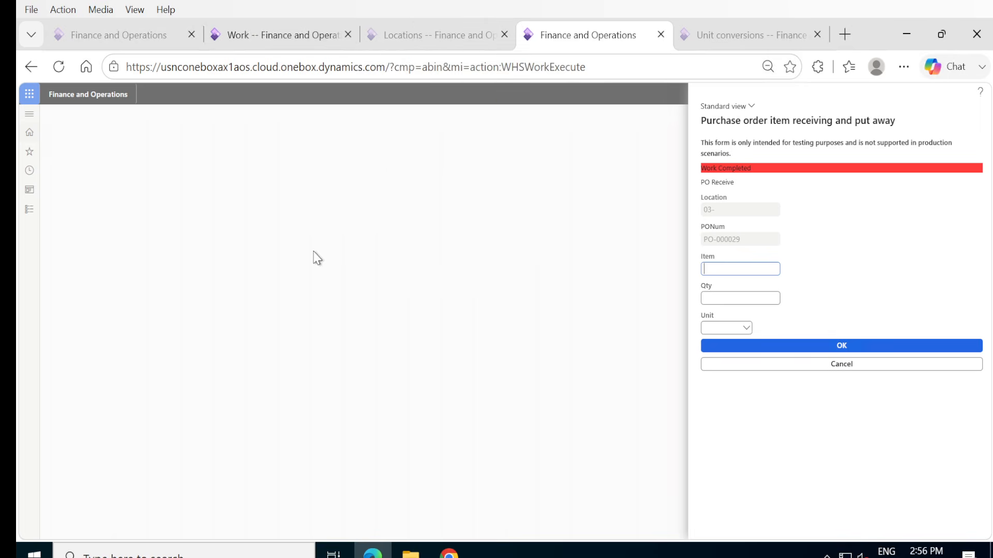
Return to the purchase order and open the warehouse transactions from the on-hand inventory of its P-000047 line.
left_click(396, 40)
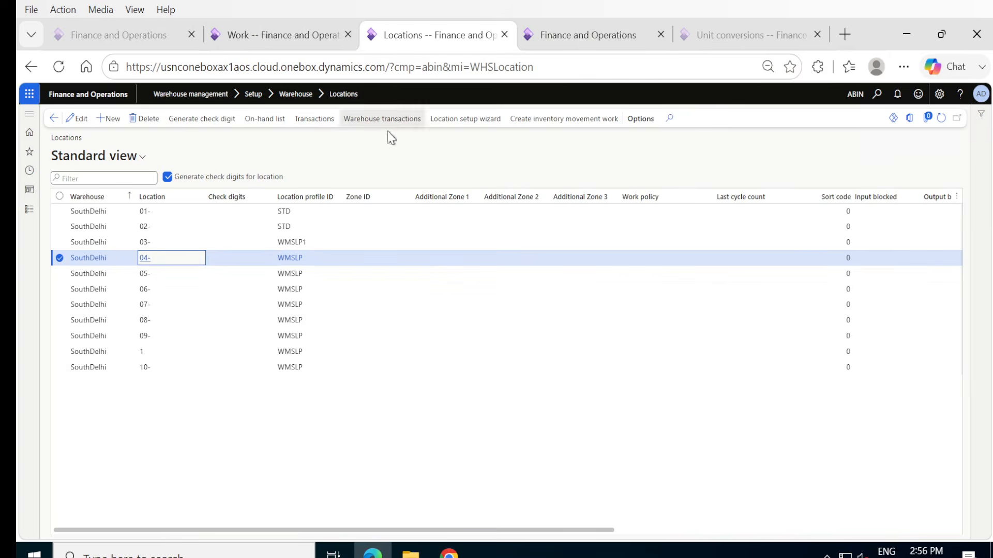
left_click(263, 36)
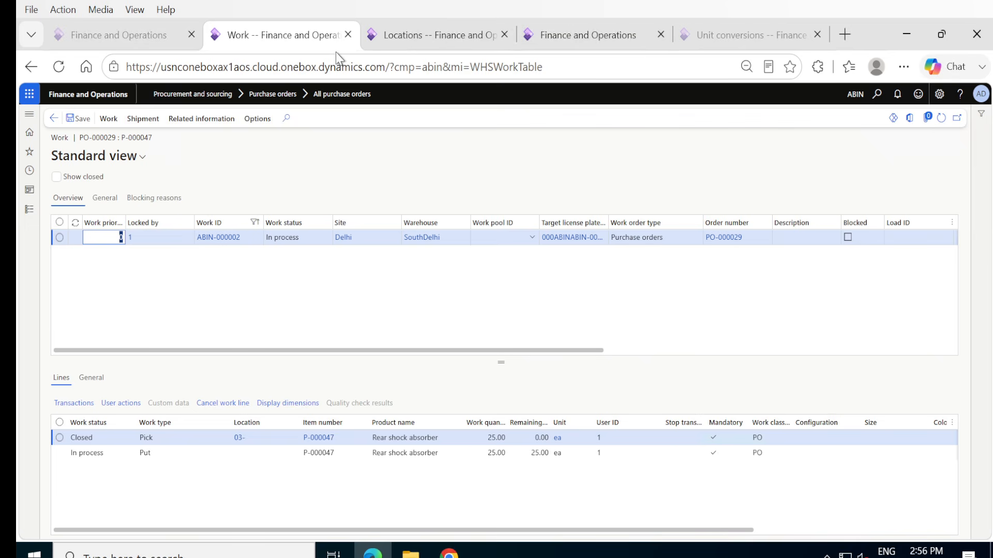
left_click(52, 120)
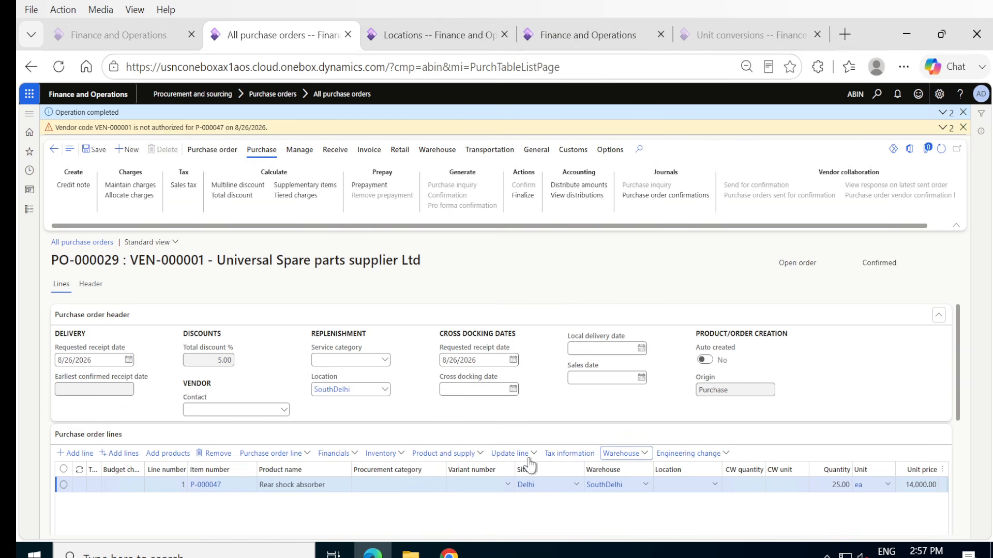
left_click(401, 455)
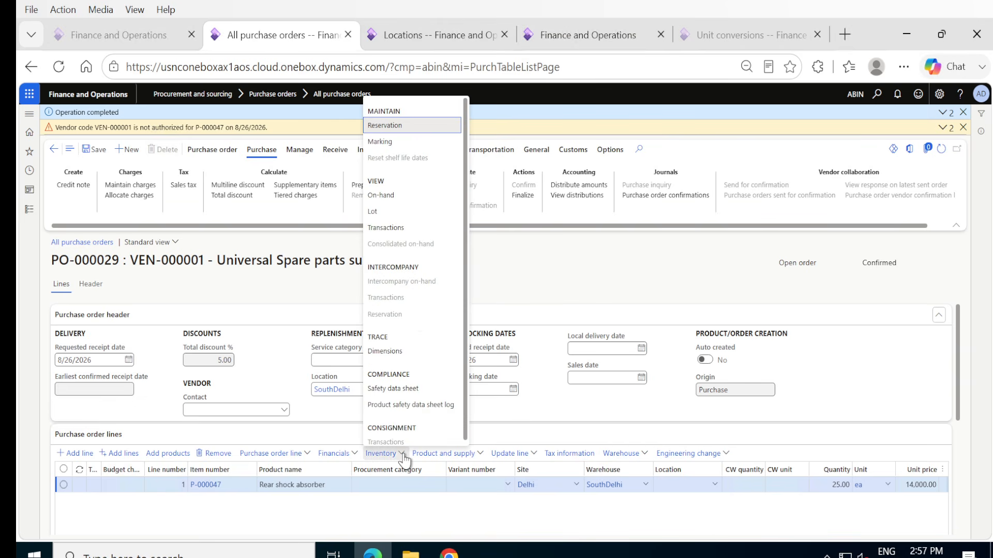
left_click(384, 200)
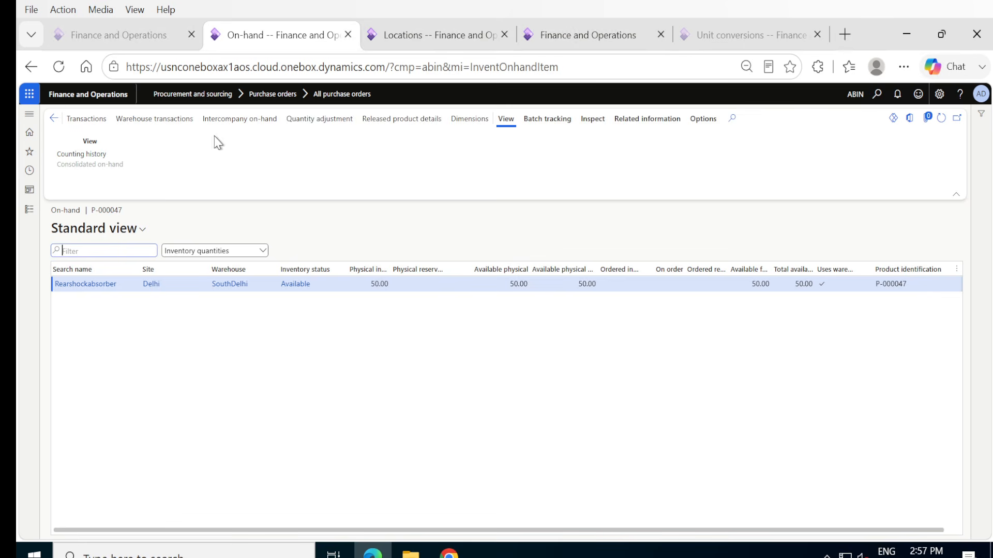
left_click(146, 123)
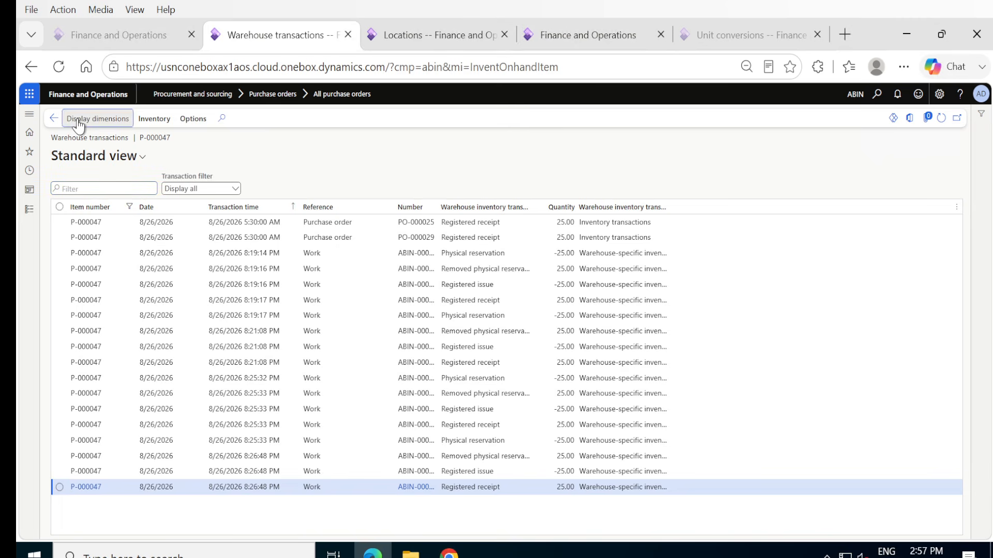
Display Site, Warehouse, Location, License plate and Inventory status in the warehouse transactions, save the setup, and examine the latest receipt's location.
left_click(77, 120)
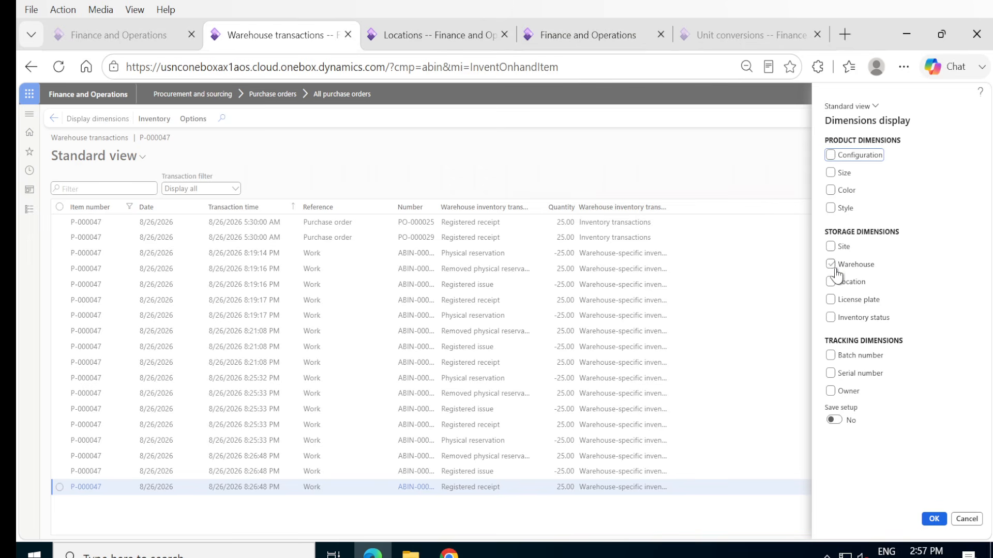
left_click(831, 247)
left_click(831, 264)
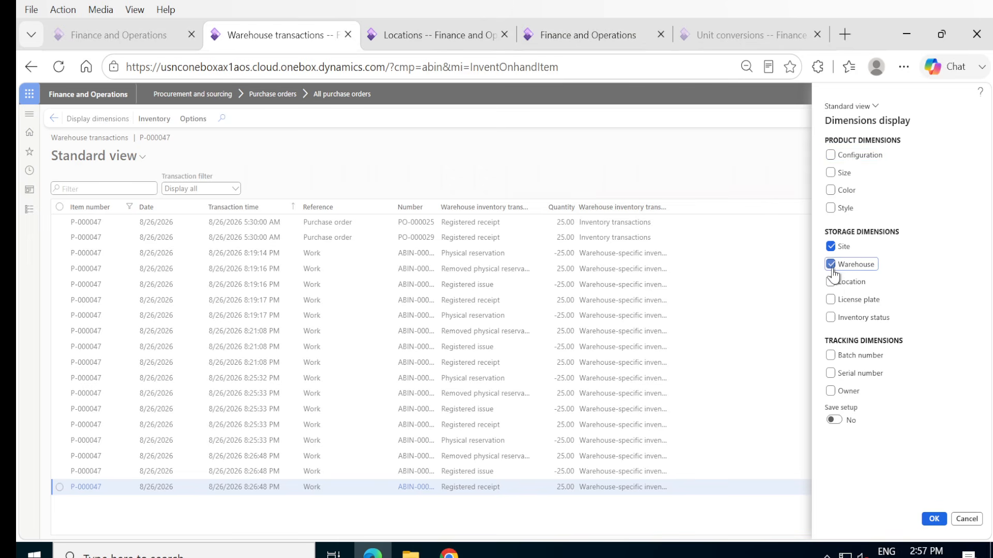
left_click(832, 283)
left_click(831, 300)
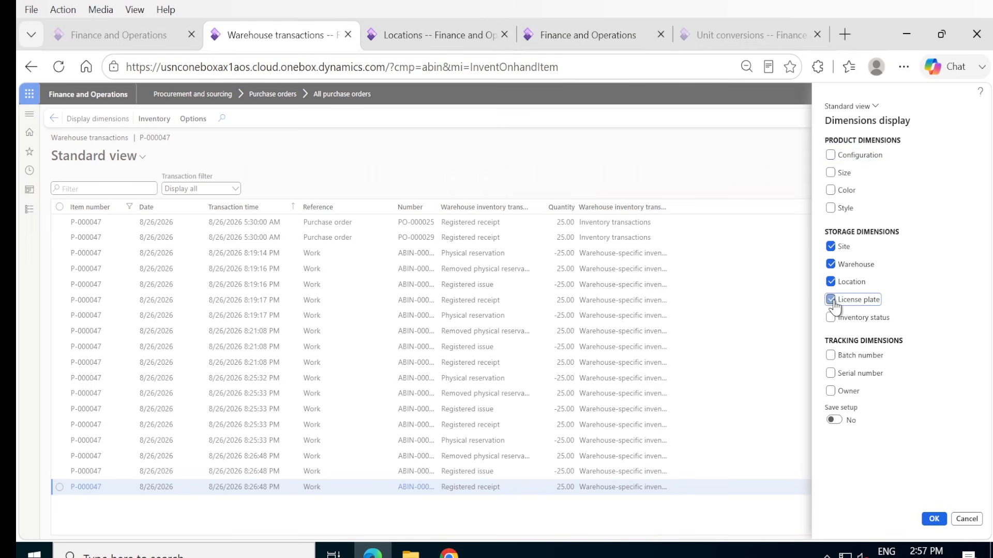
left_click(831, 317)
left_click(834, 420)
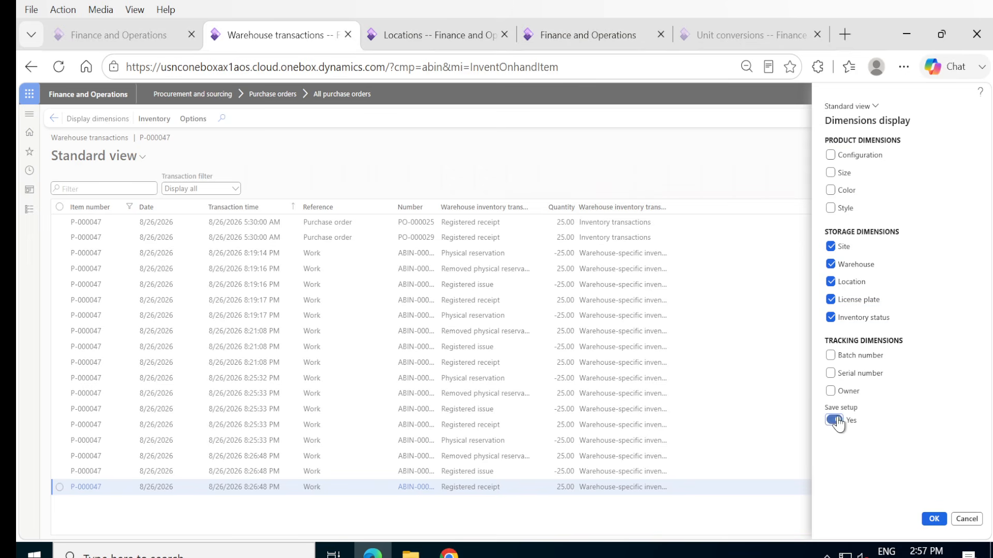
left_click(933, 519)
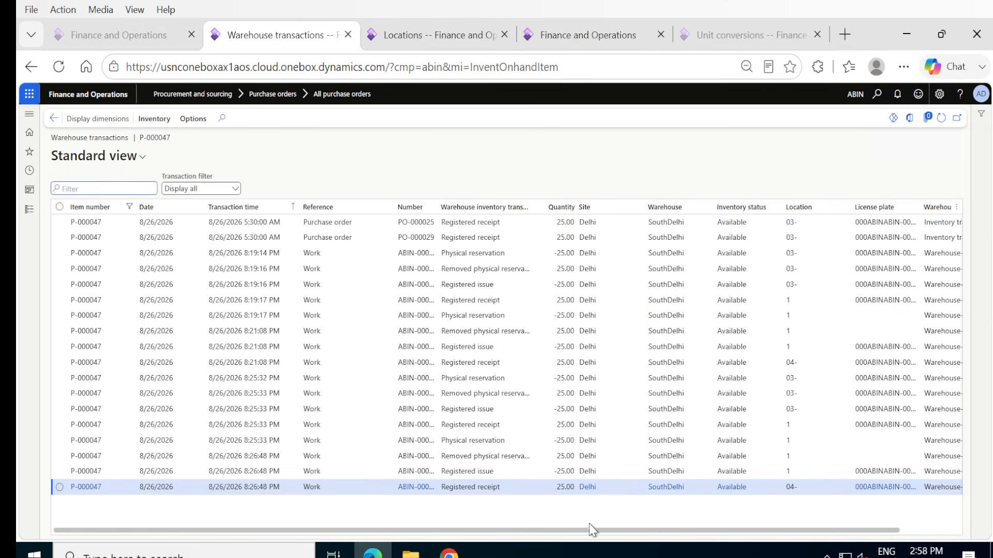
left_click(810, 512)
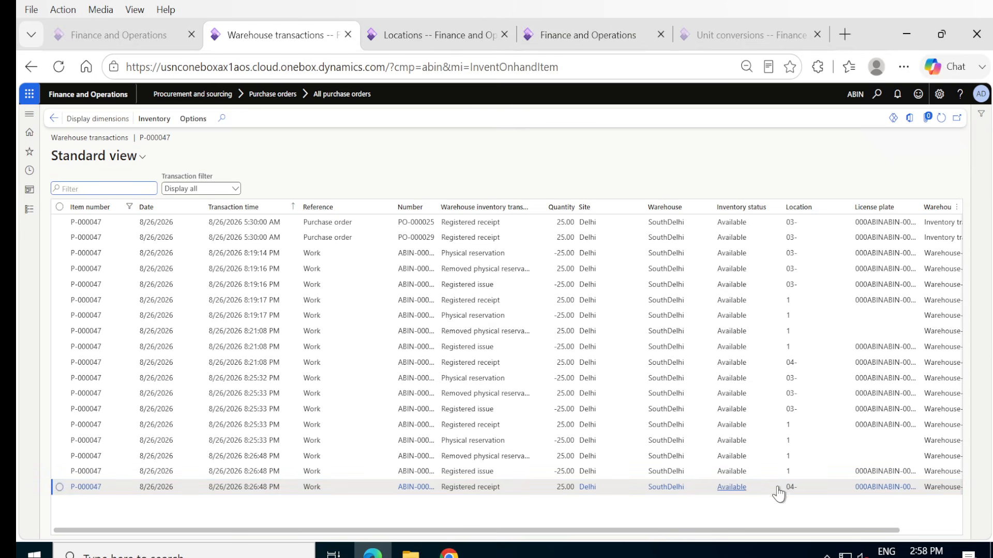
mouse_move(783, 495)
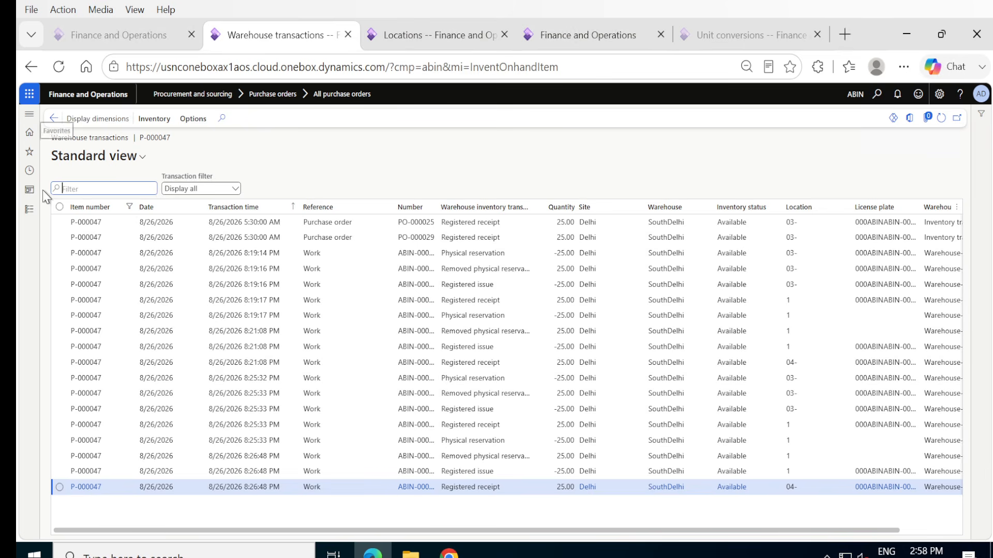
Leave the on-hand inquiries and start posting a product receipt for the purchase order.
left_click(54, 119)
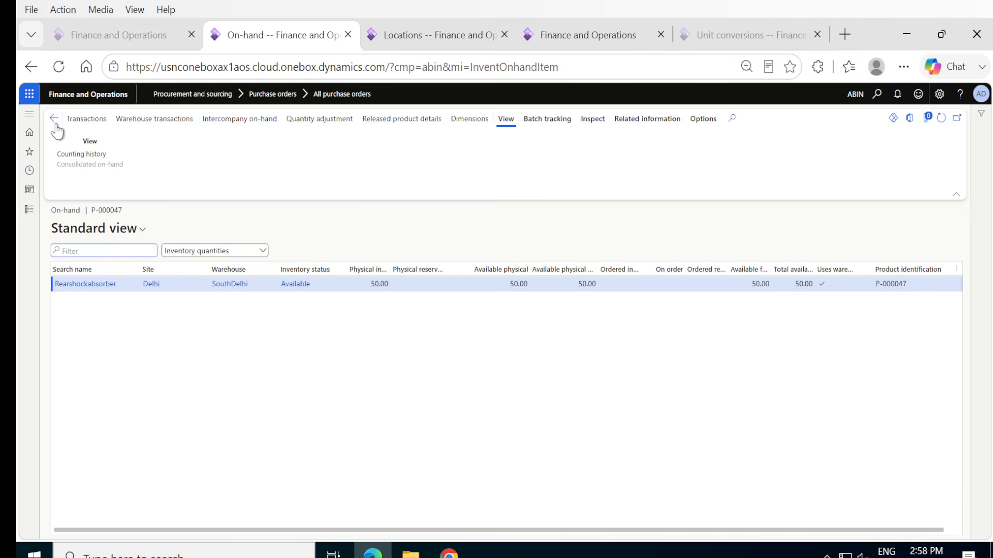
left_click(54, 120)
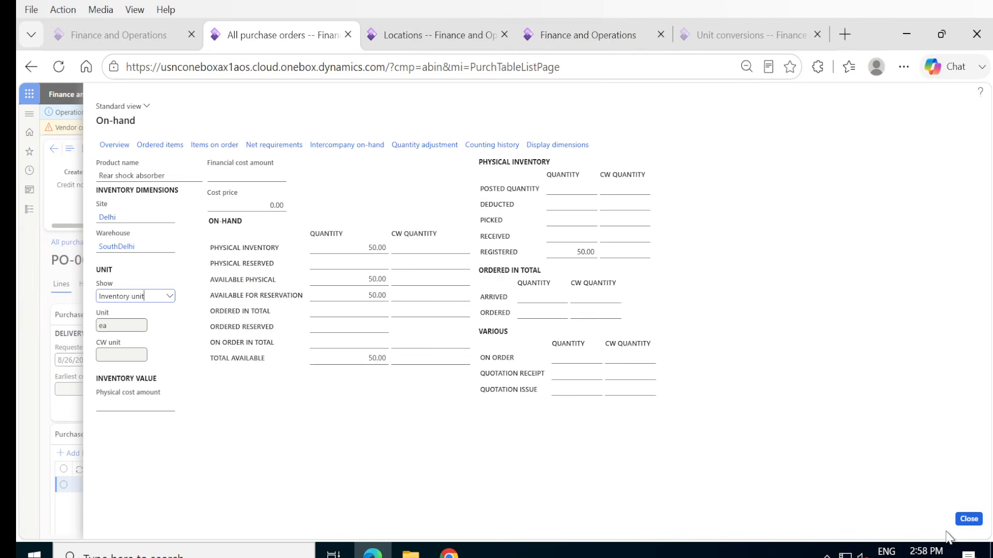
left_click(968, 521)
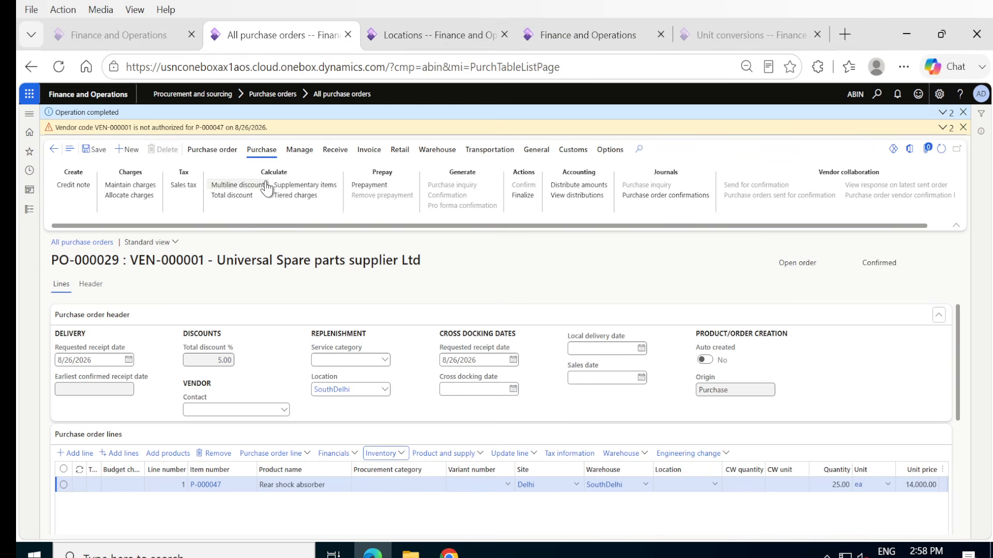
left_click(331, 151)
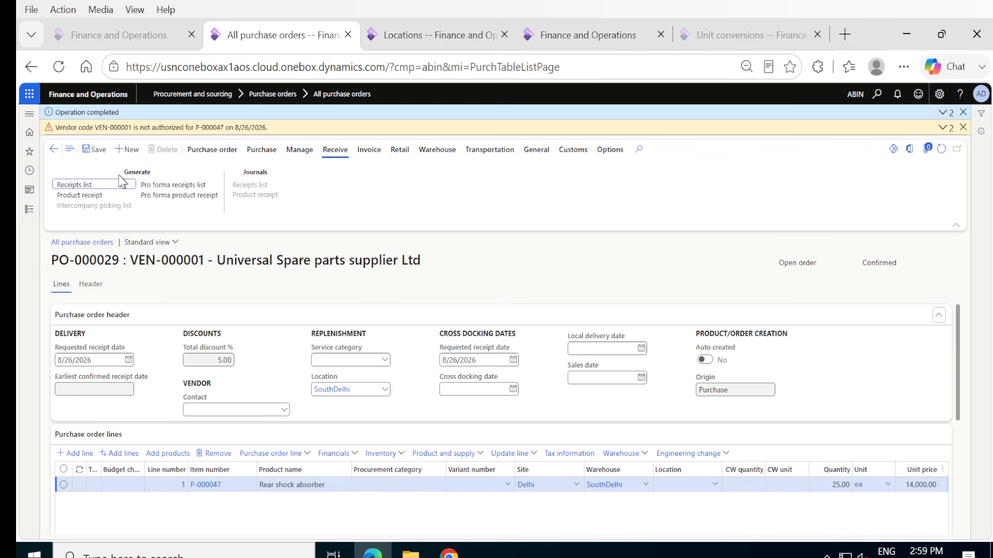
left_click(95, 196)
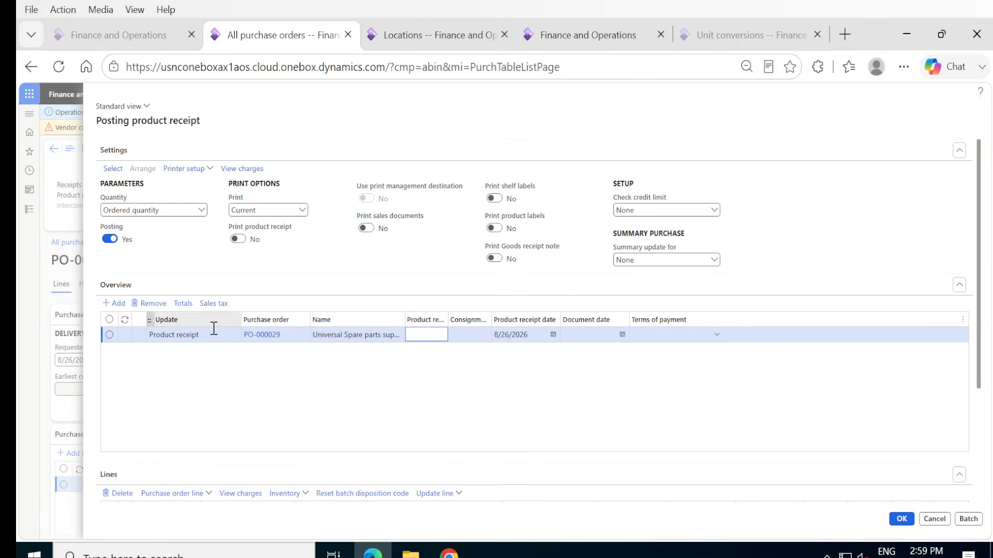
Set the product receipt number to the purchase order number followed by -RECL1 and the document date to 8/26/2026.
left_click(285, 335)
key("ctrl+c")
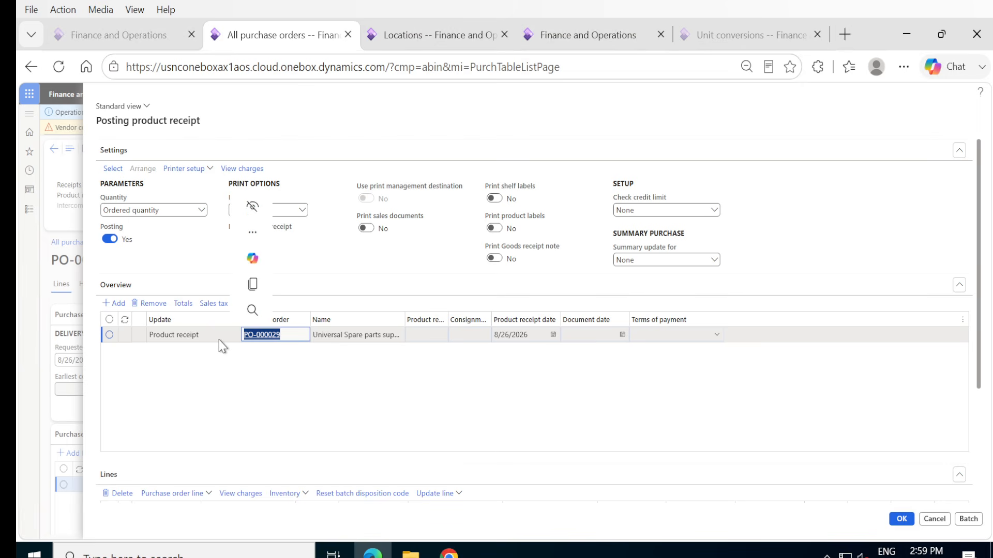
key("Tab")
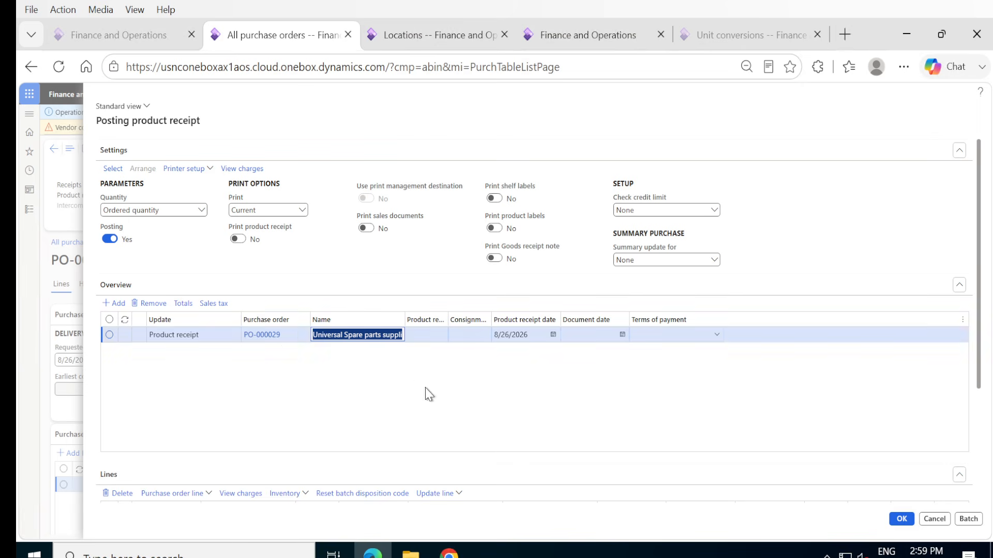
left_click(428, 336)
key("ctrl+v")
type("-RECL1")
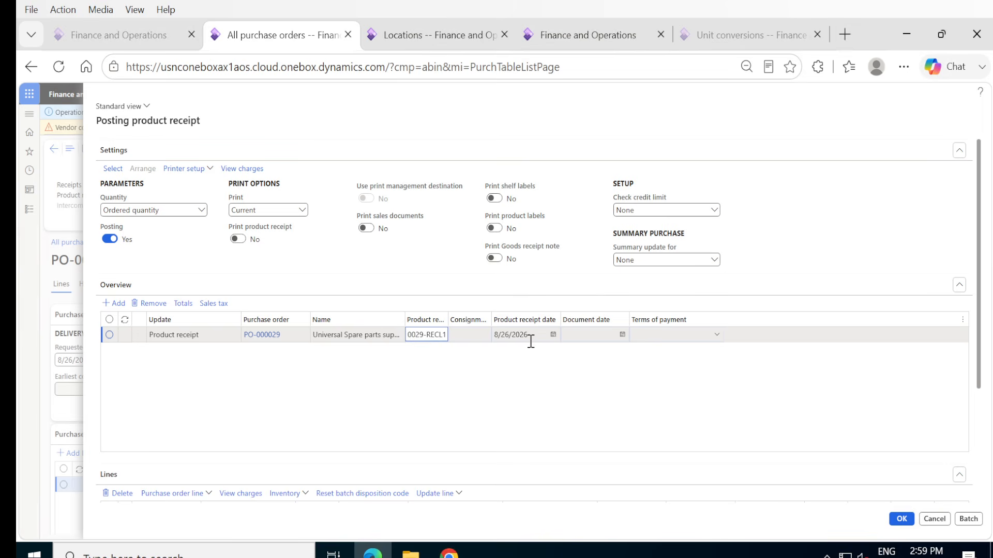
left_click(621, 336)
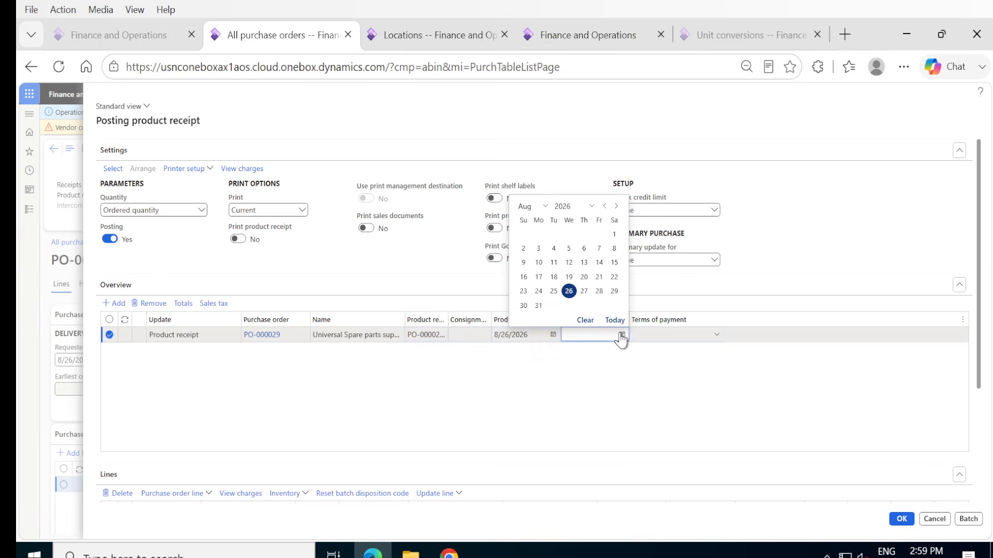
left_click(569, 291)
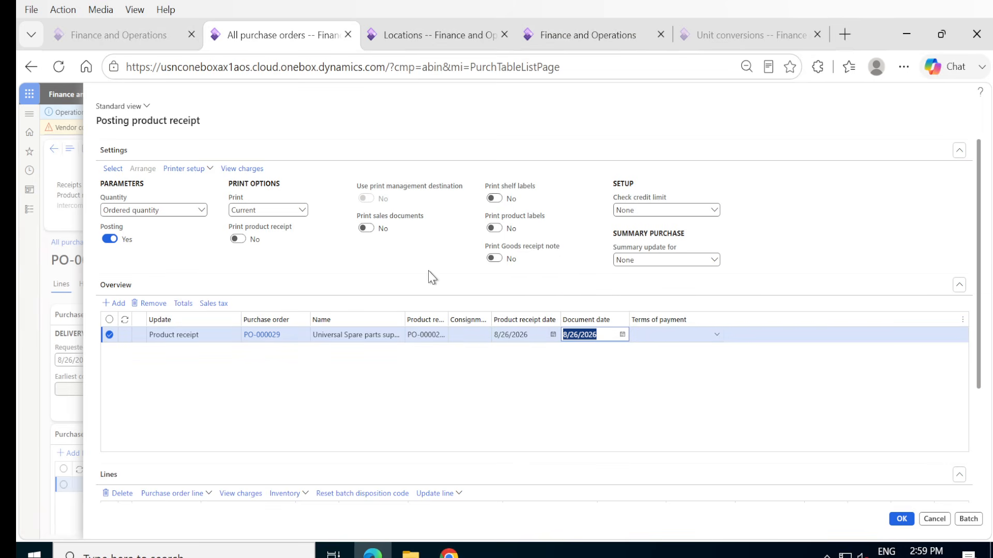
Set the receipt quantity to Registered quantity and post the product receipt.
left_click(201, 211)
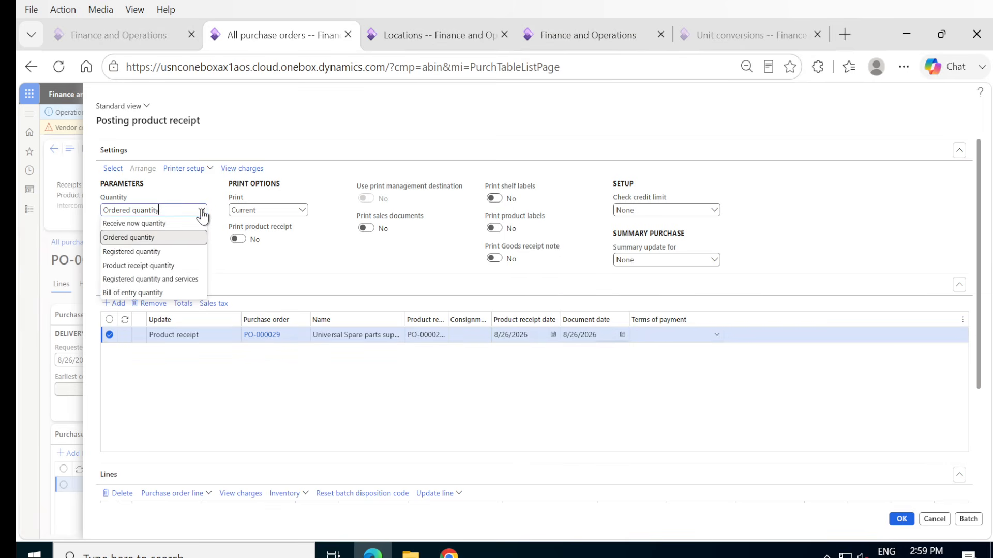
left_click(159, 251)
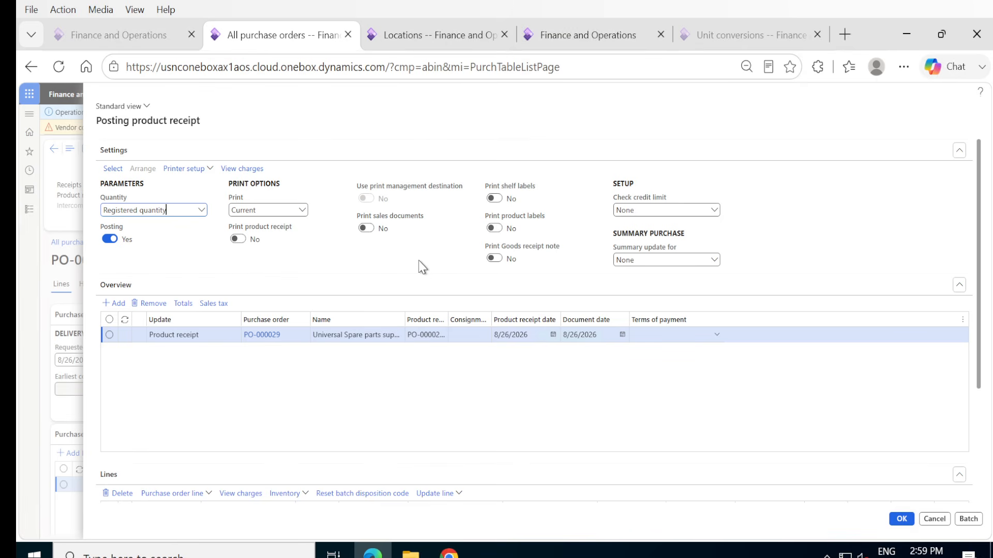
left_click(901, 519)
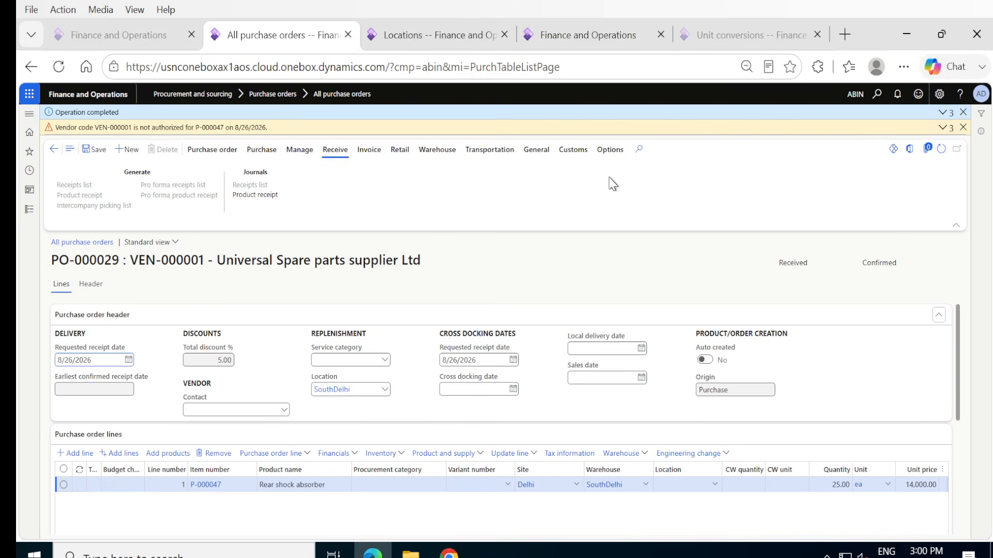
Open the purchase order's product receipt journal and examine its voucher transactions.
left_click(254, 195)
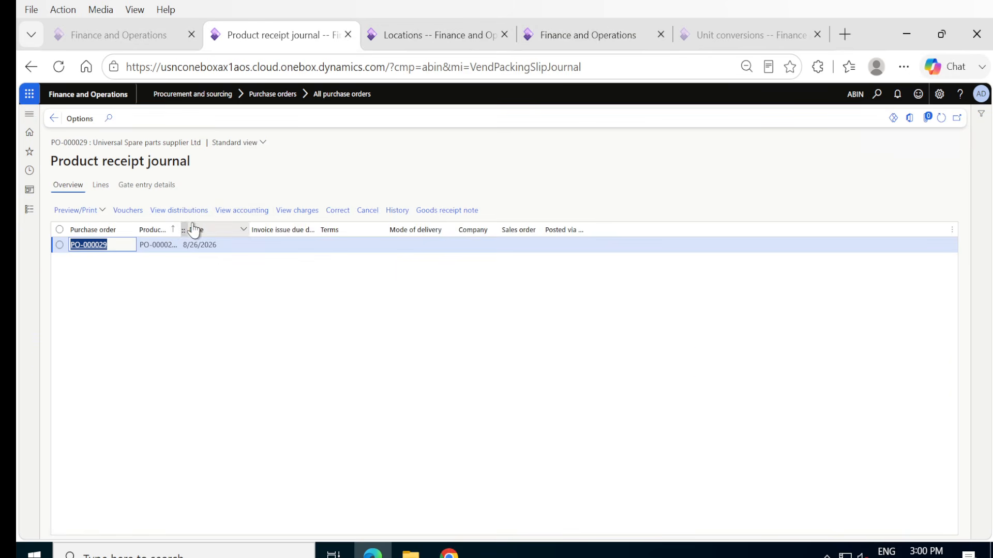
left_click(130, 211)
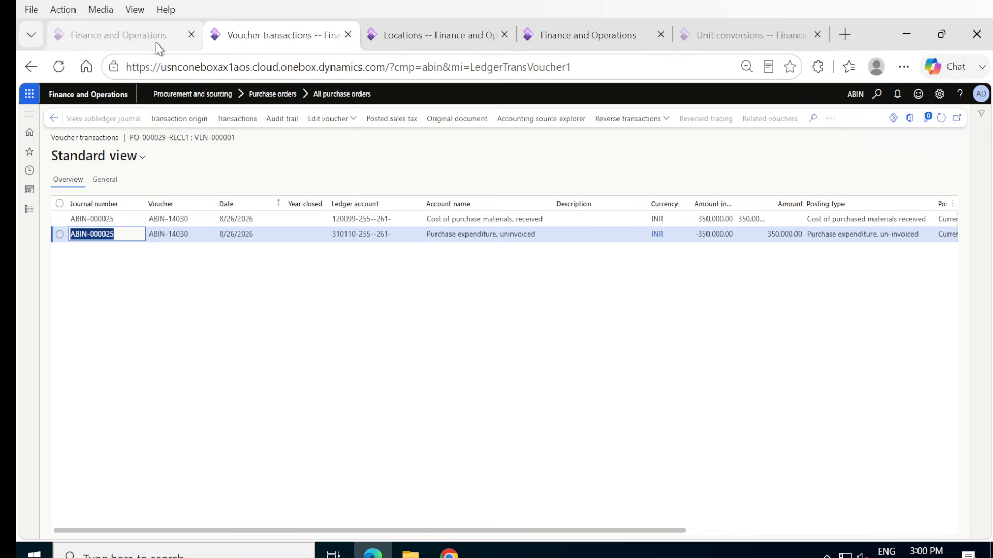
Transfer the product receipt's entry immediately from the general ledger's subledger journal entries not yet transferred.
left_click(380, 40)
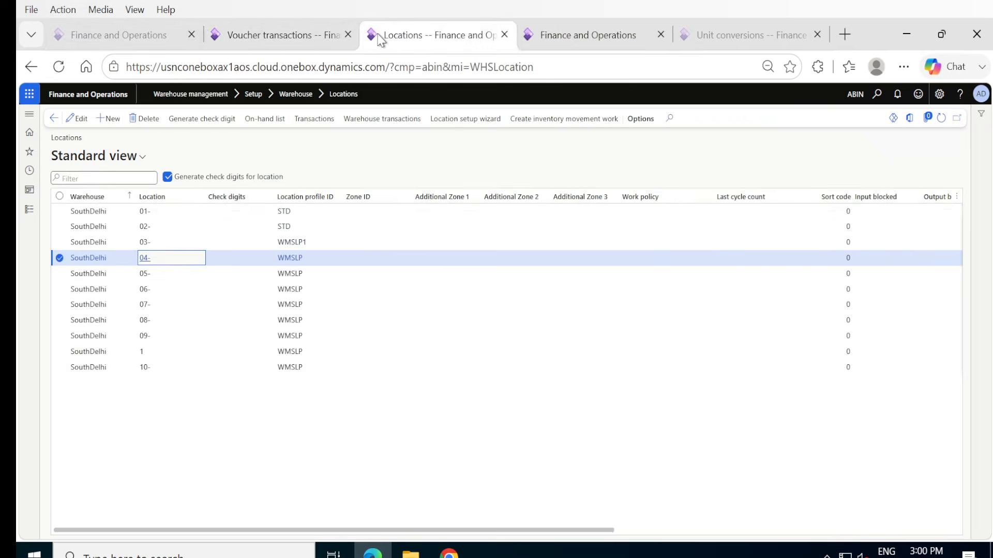
left_click(29, 209)
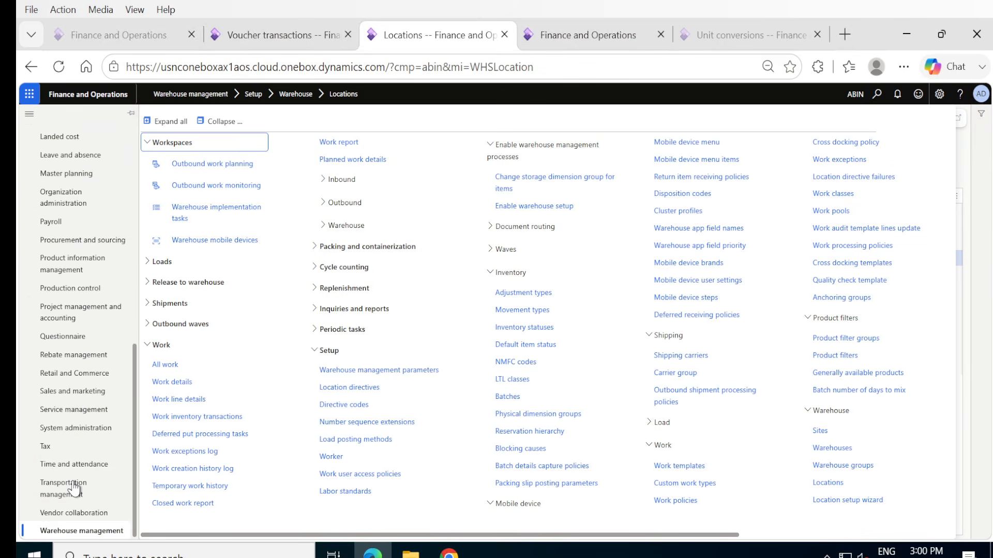
scroll(74, 259, "up", 2)
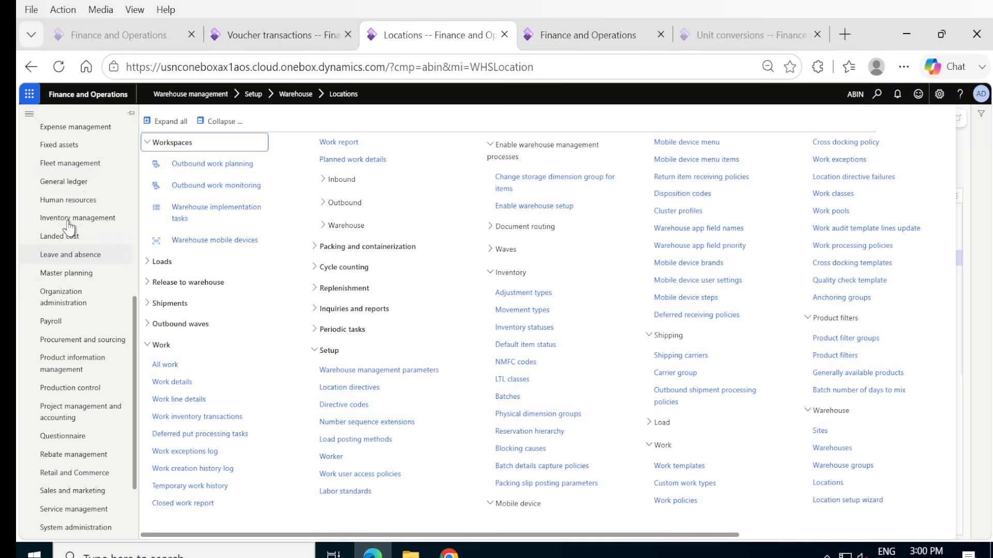
left_click(57, 183)
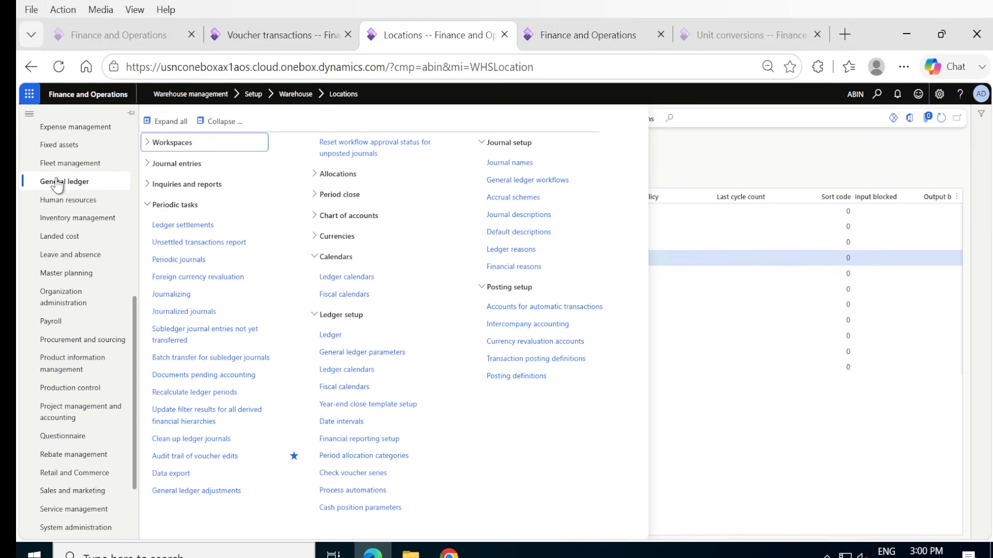
left_click(178, 337)
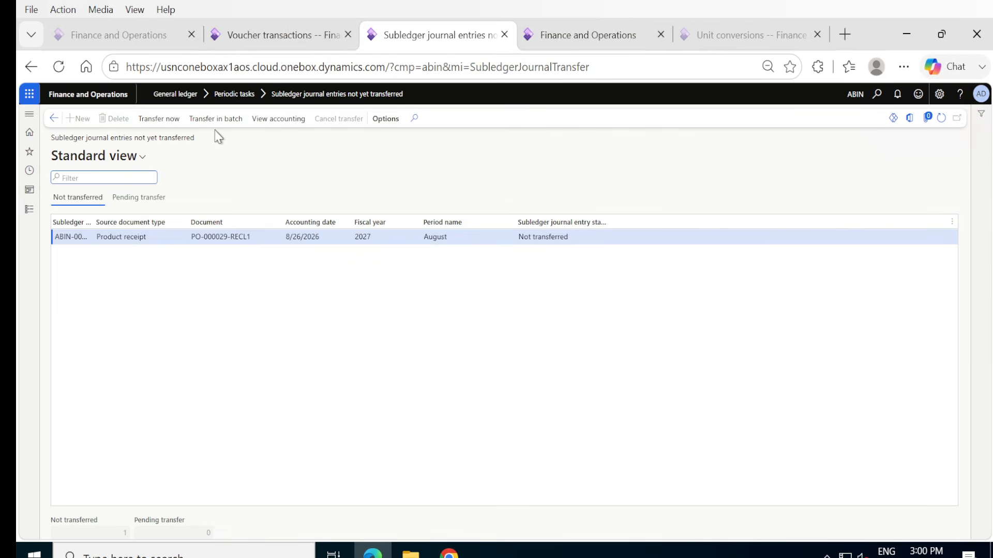
left_click(162, 120)
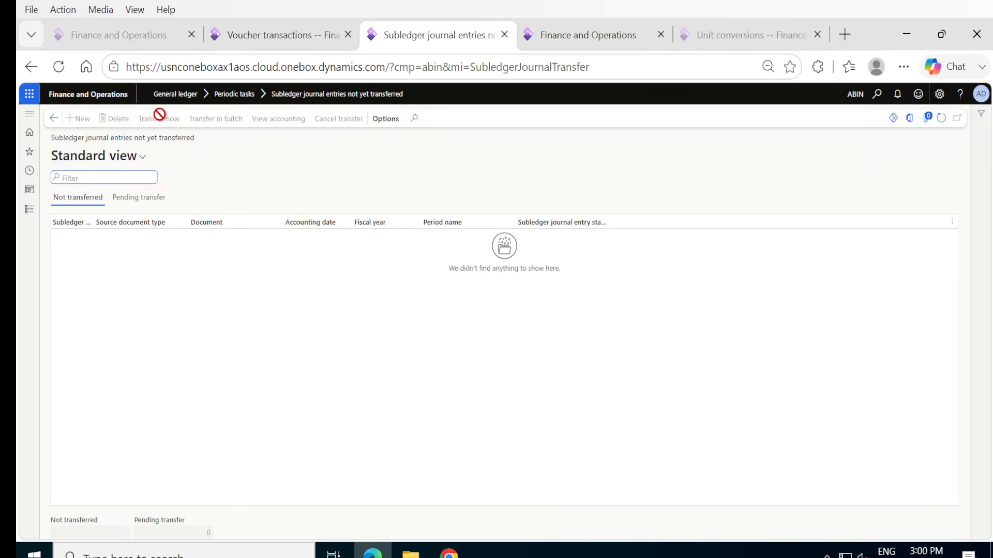
Reopen the product receipt's voucher transactions and examine the ledger entries after the subledger transfer.
left_click(275, 32)
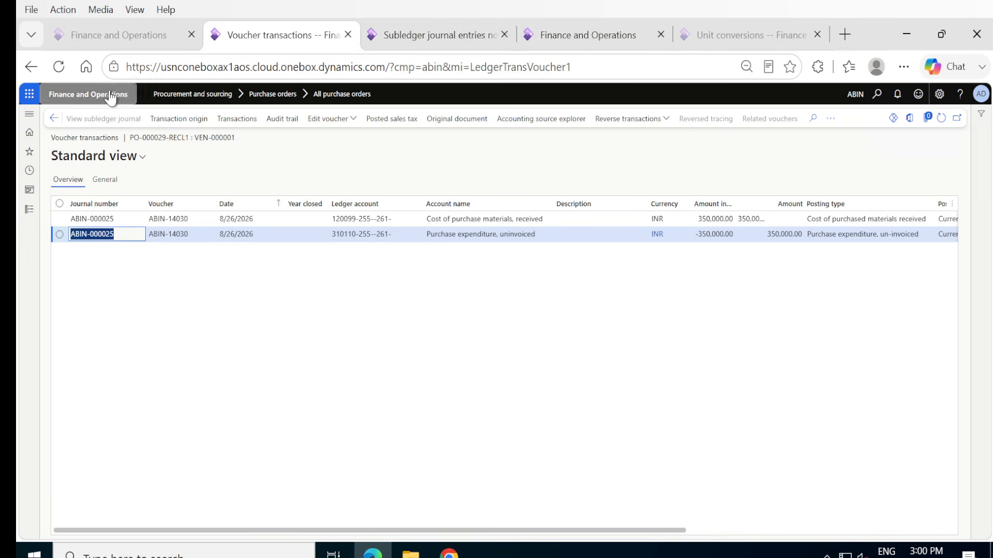
left_click(54, 119)
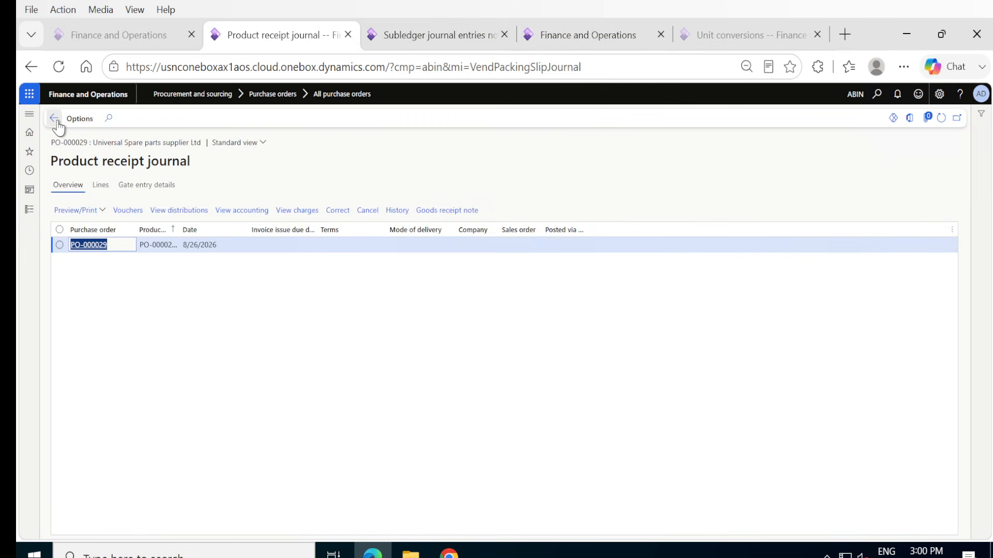
left_click(129, 210)
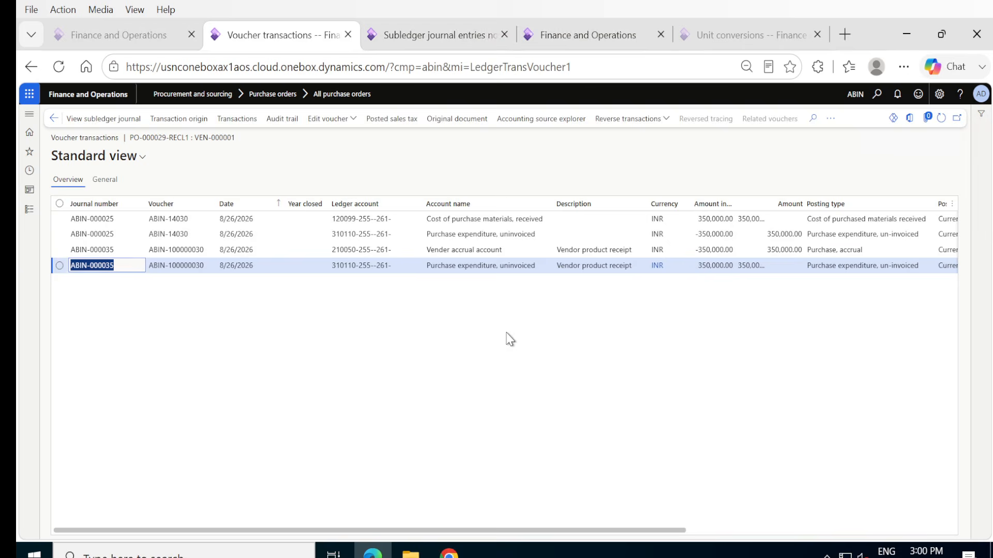